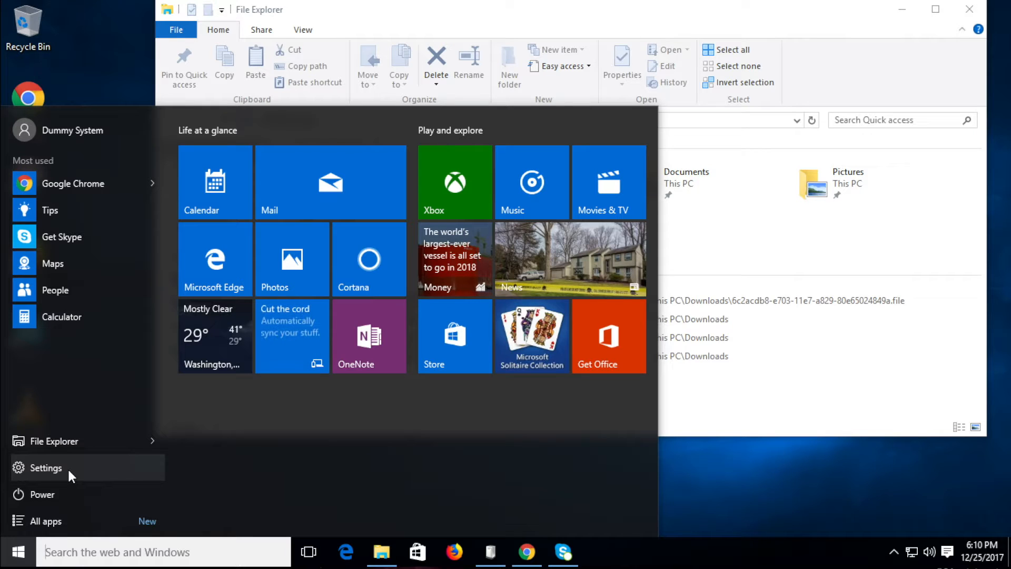
# Open Google Chrome and search Google for "Adwcleaner"
pyautogui.click(95, 177)
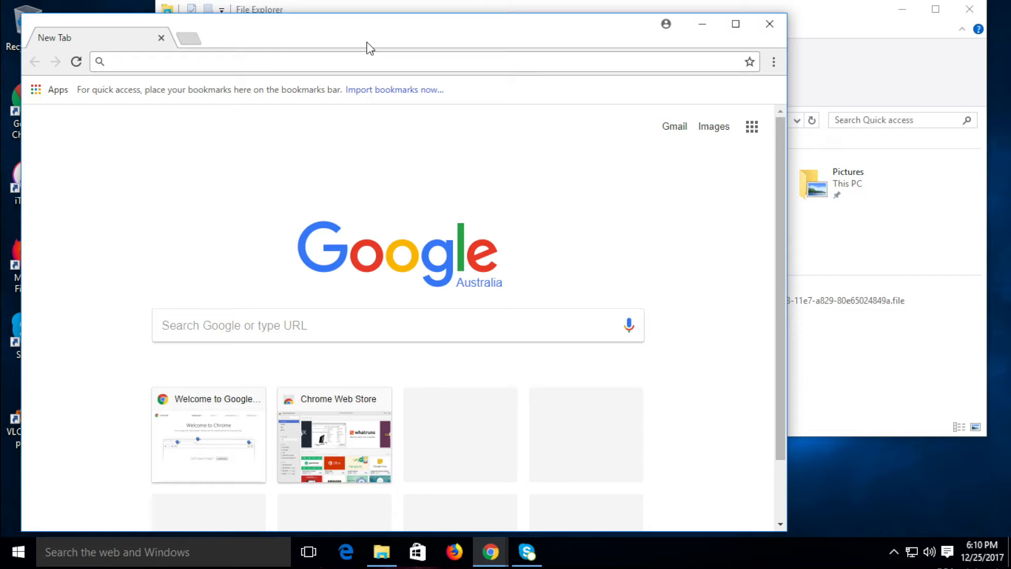
pyautogui.write('adwclea')
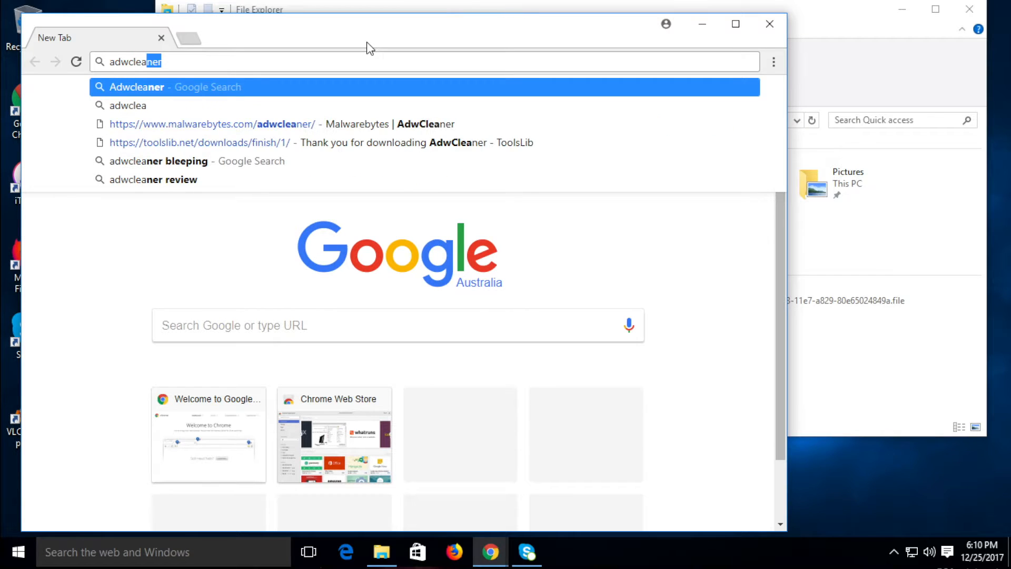
pyautogui.write('ner')
pyautogui.press('Return')
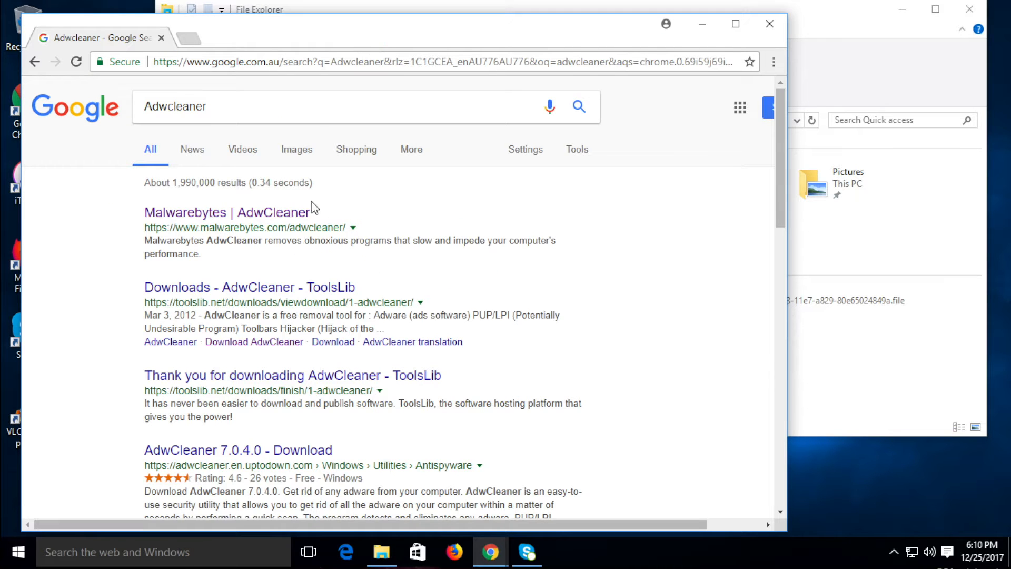
# Open the Malwarebytes AdwCleaner result and start its free download
pyautogui.click(303, 215)
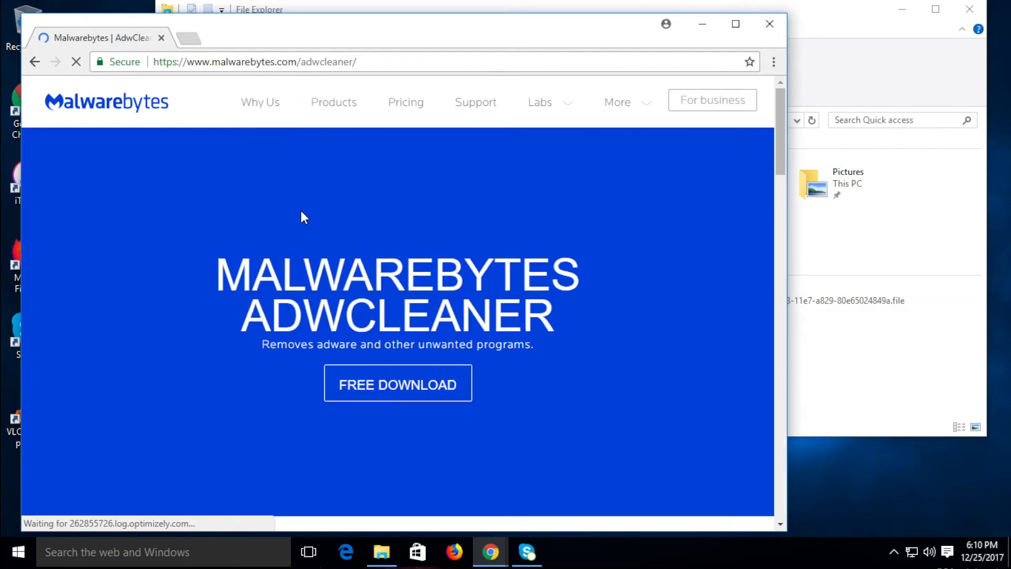
pyautogui.click(403, 397)
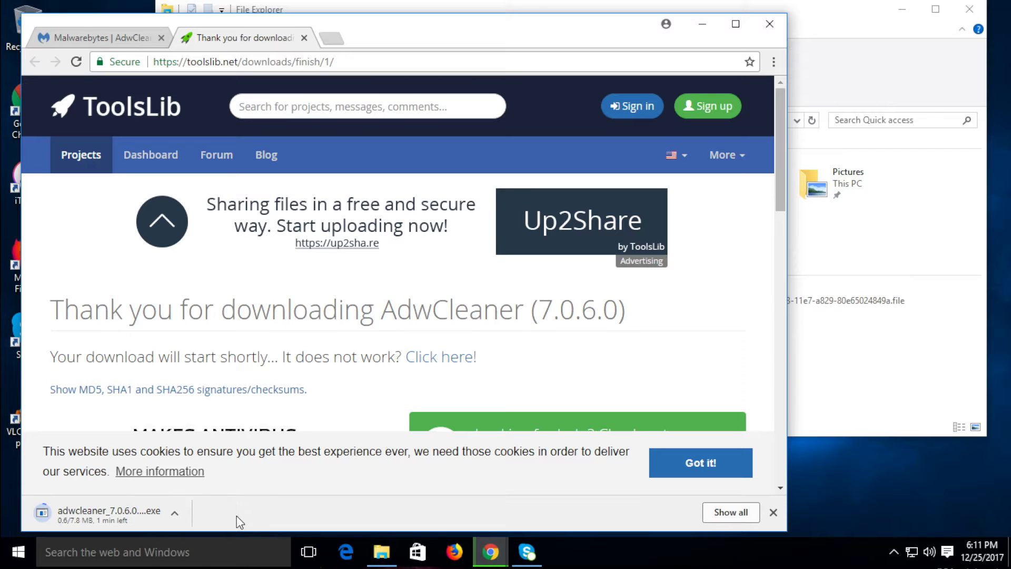
pyautogui.scroll(-5, 279, 264)
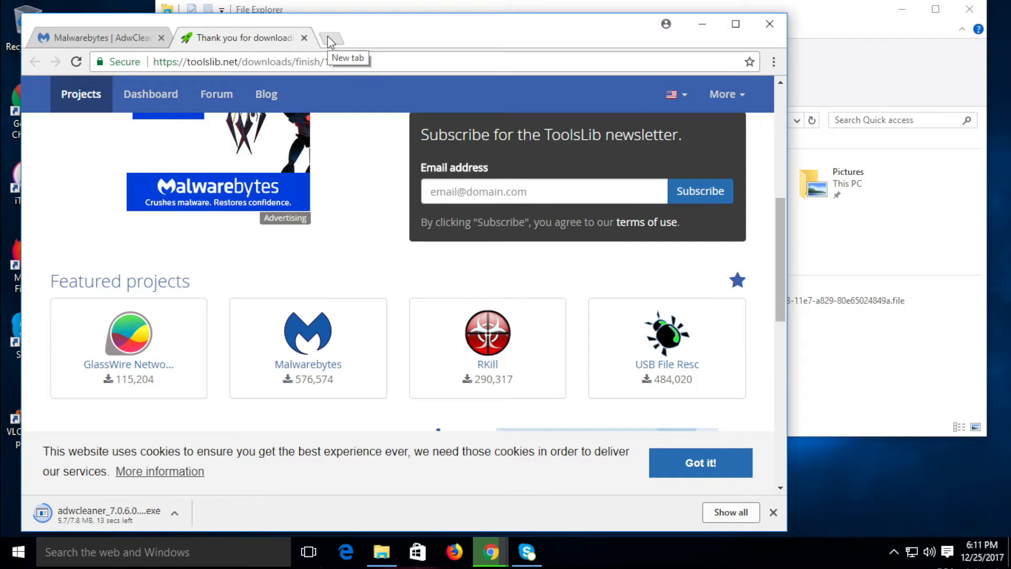
# Search Google for "npe" in a new browser tab and look through the results
pyautogui.click(330, 39)
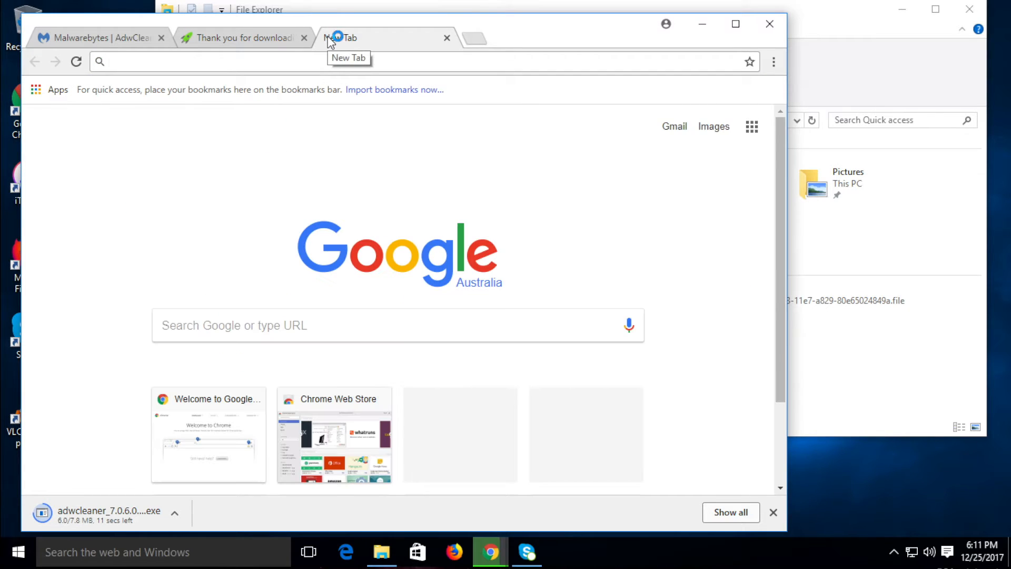
pyautogui.write('npe')
pyautogui.press('Escape')
pyautogui.press('Return')
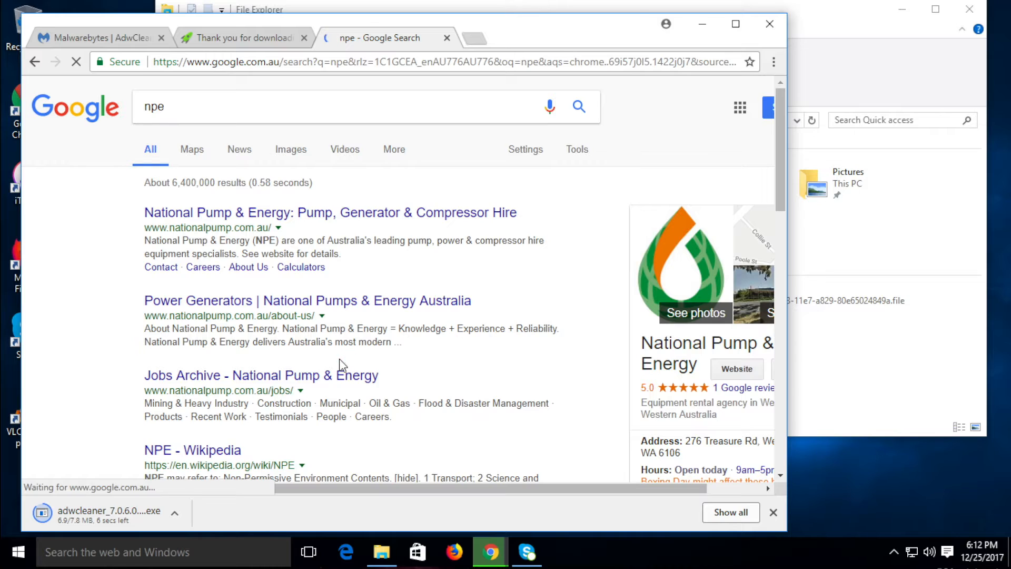
pyautogui.scroll(-6, 341, 363)
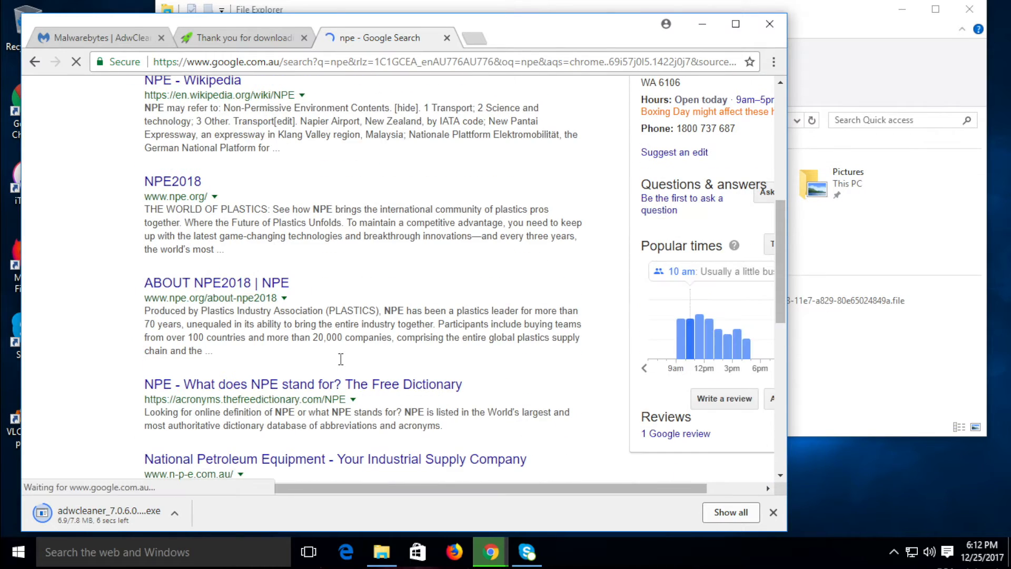
pyautogui.scroll(6, 341, 360)
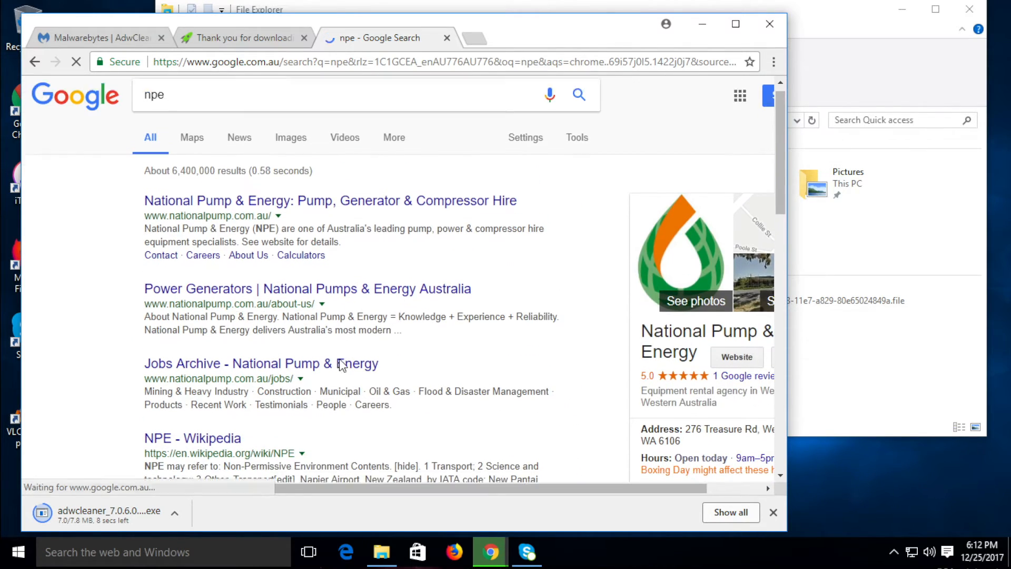
# Allow Google to know the location and replace the search with the suggested "norton power eraser"
pyautogui.click(248, 115)
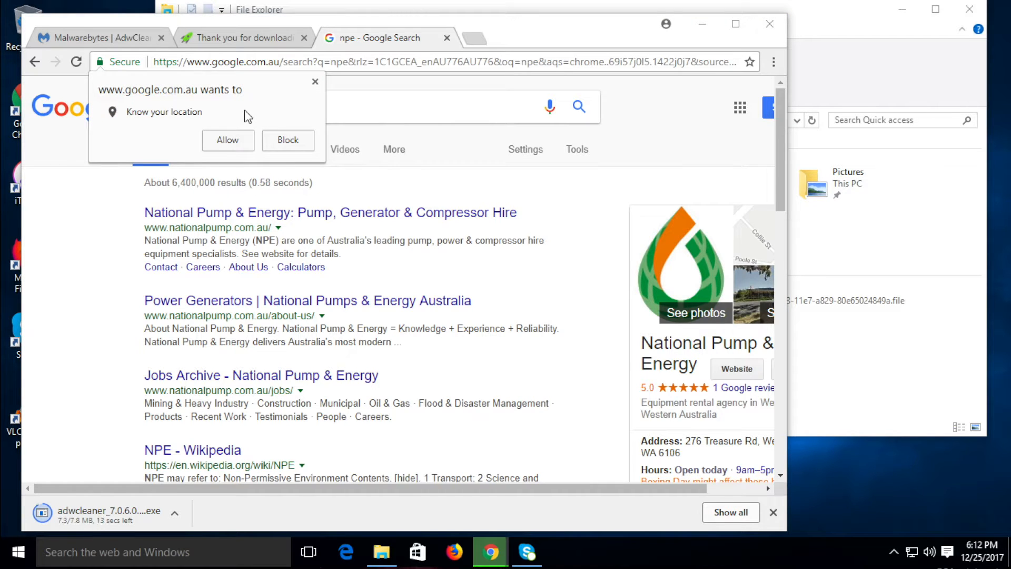
pyautogui.click(227, 140)
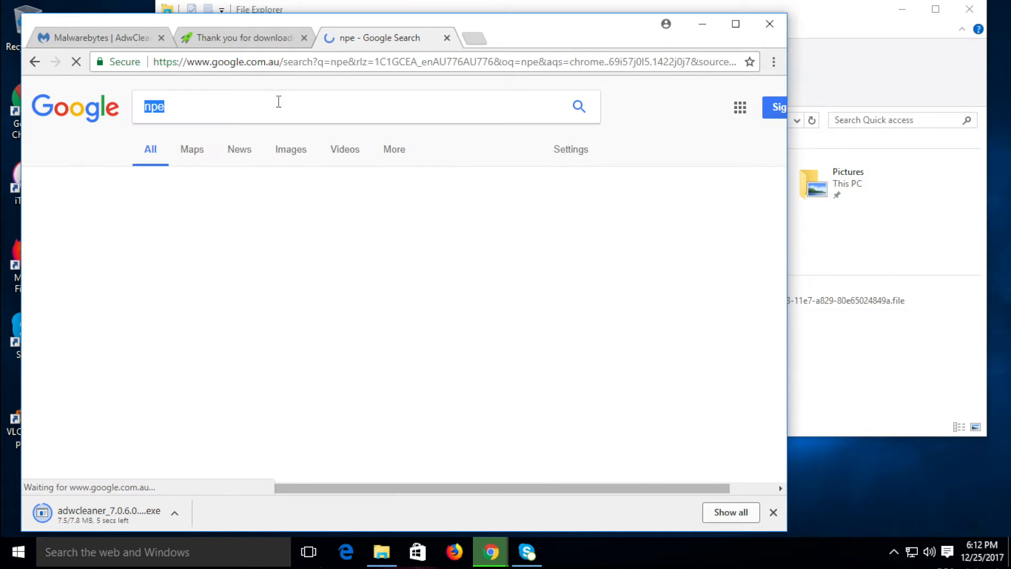
pyautogui.write('norton')
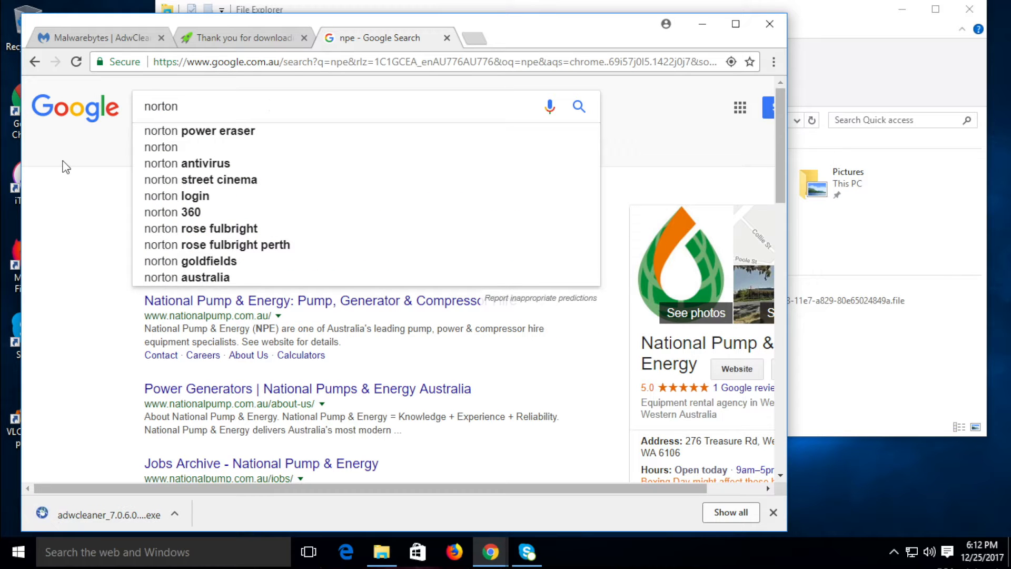
pyautogui.click(177, 130)
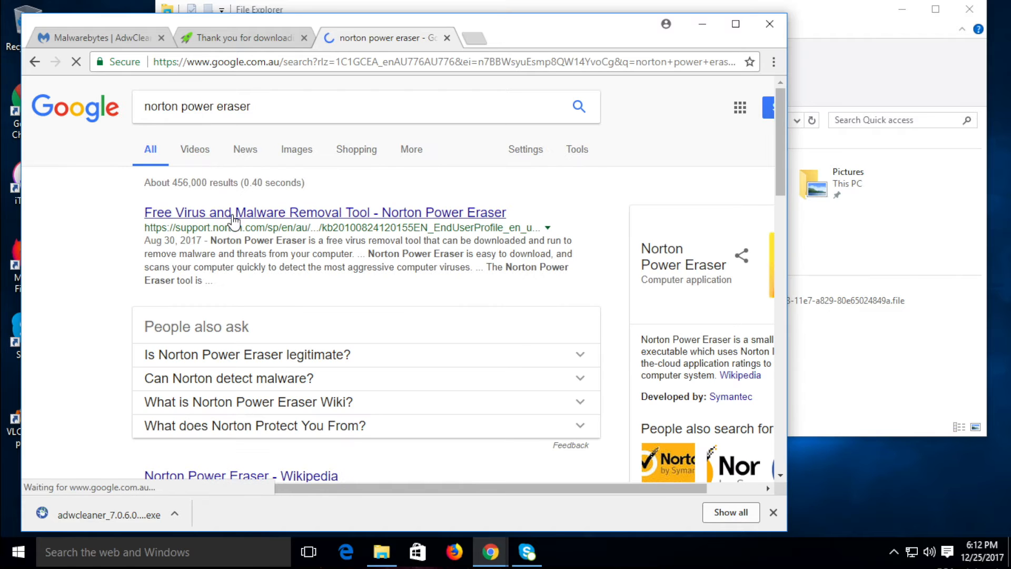
# Search for "ccleaner" in a new tab, and download the CCleaner and Norton Power Eraser setup files
pyautogui.click(475, 38)
pyautogui.write('ccleaner')
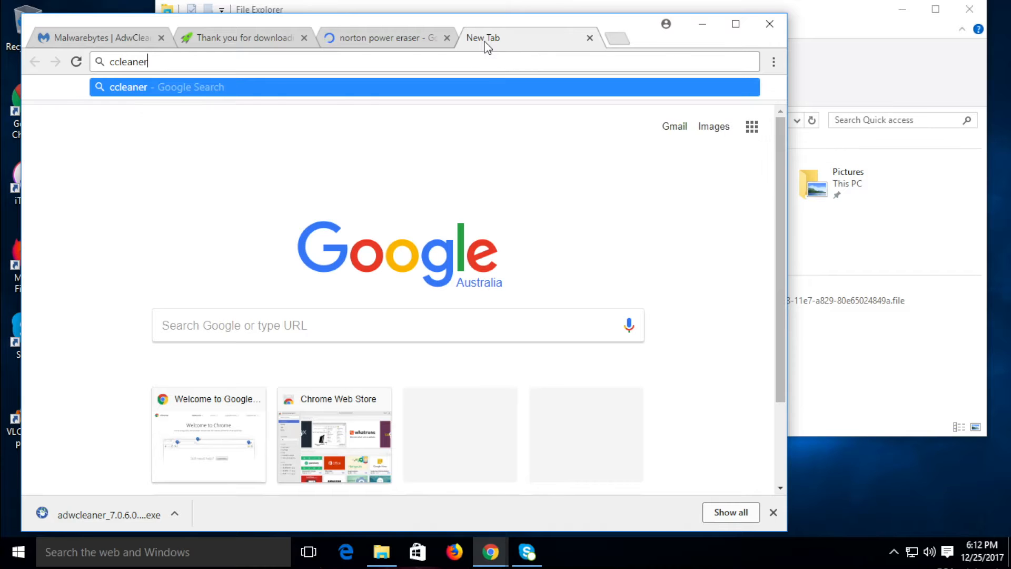
pyautogui.press('Return')
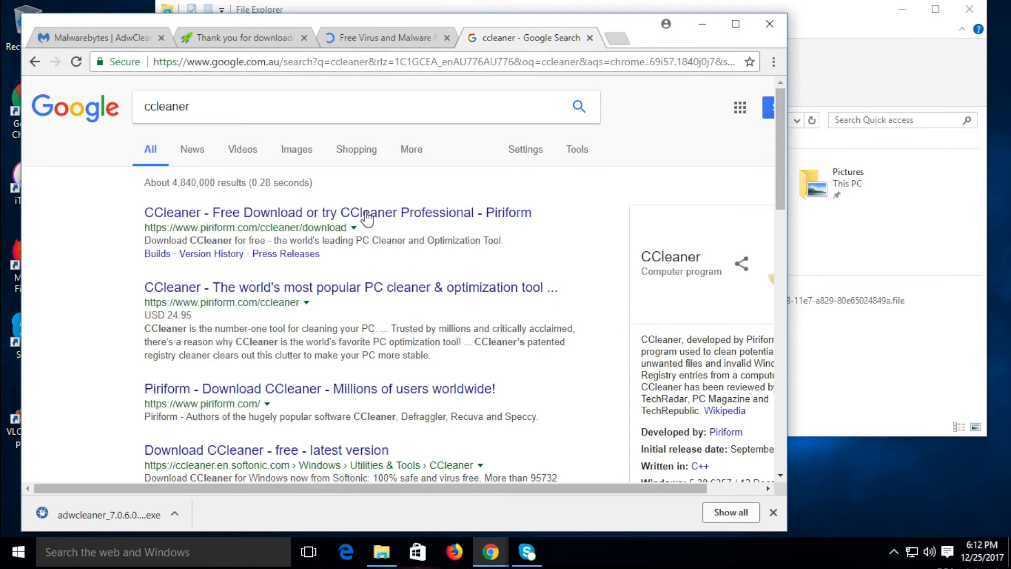
pyautogui.click(389, 35)
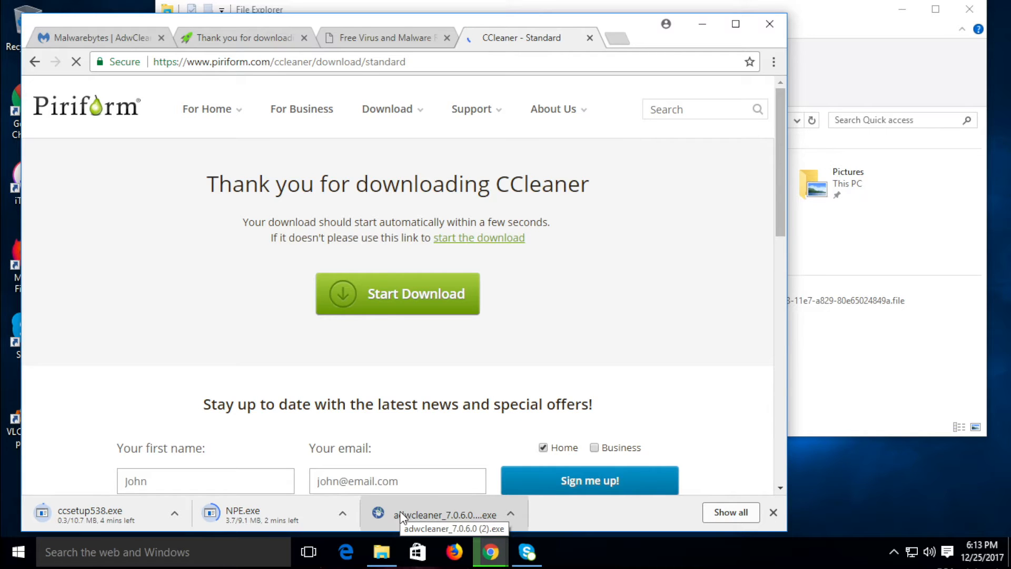
# Run the downloaded AdwCleaner file with permission to make changes, scan for adware, and dismiss the result message
pyautogui.click(400, 511)
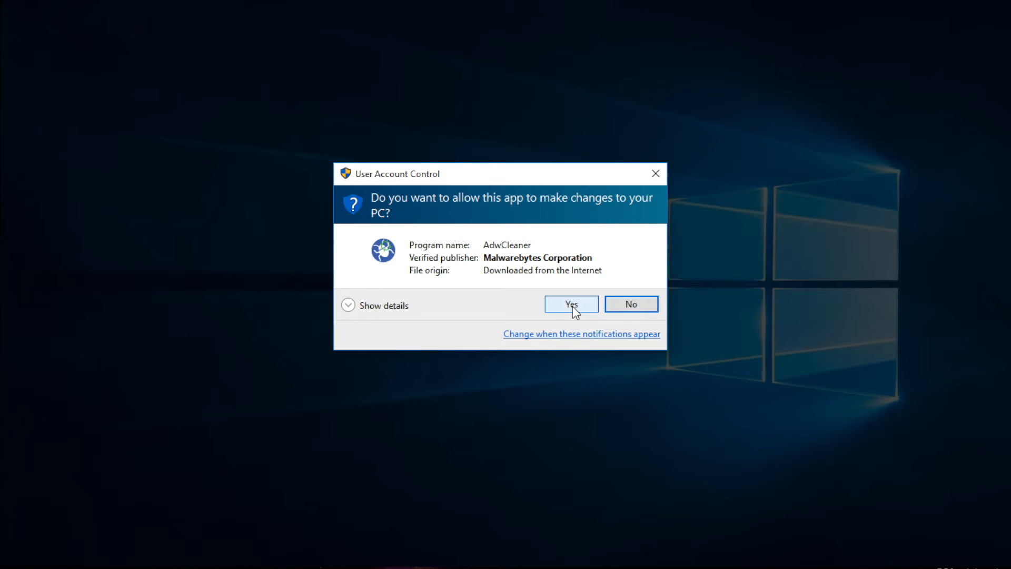
pyautogui.click(573, 306)
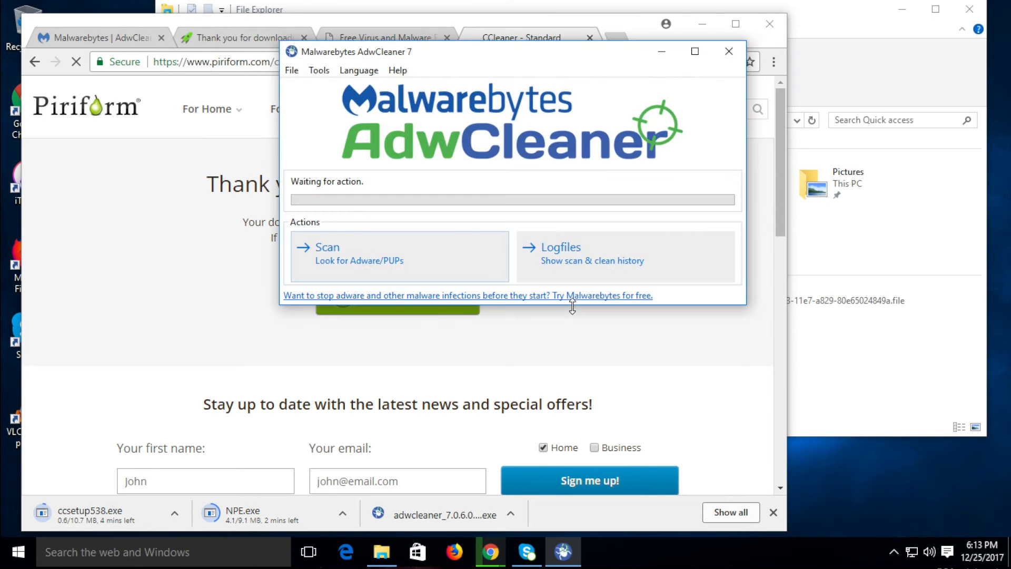
pyautogui.click(388, 258)
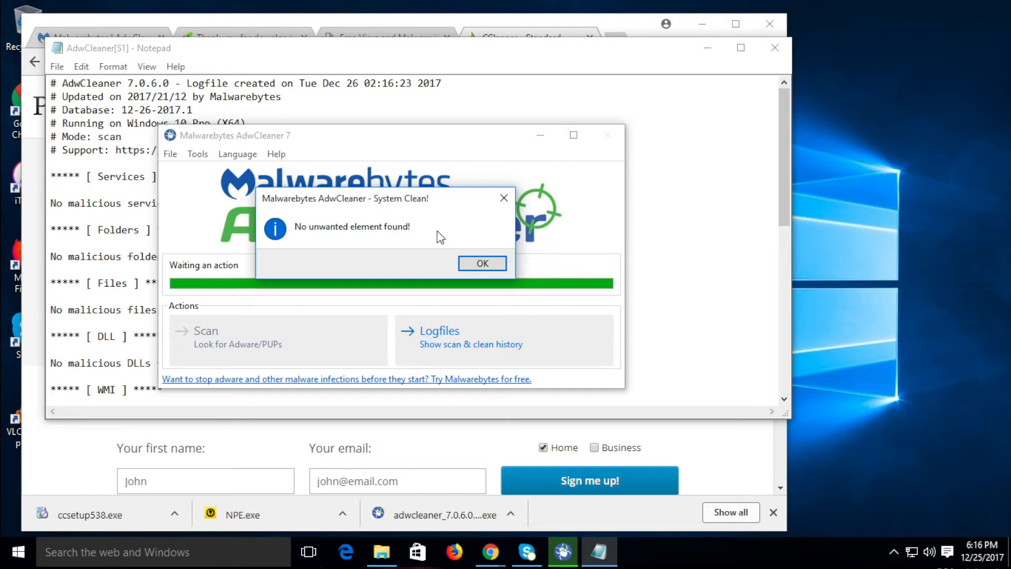
pyautogui.click(470, 264)
# Review the AdwCleaner scan log in Notepad, checking every section from Services to Chromium for malicious entries
pyautogui.click(460, 85)
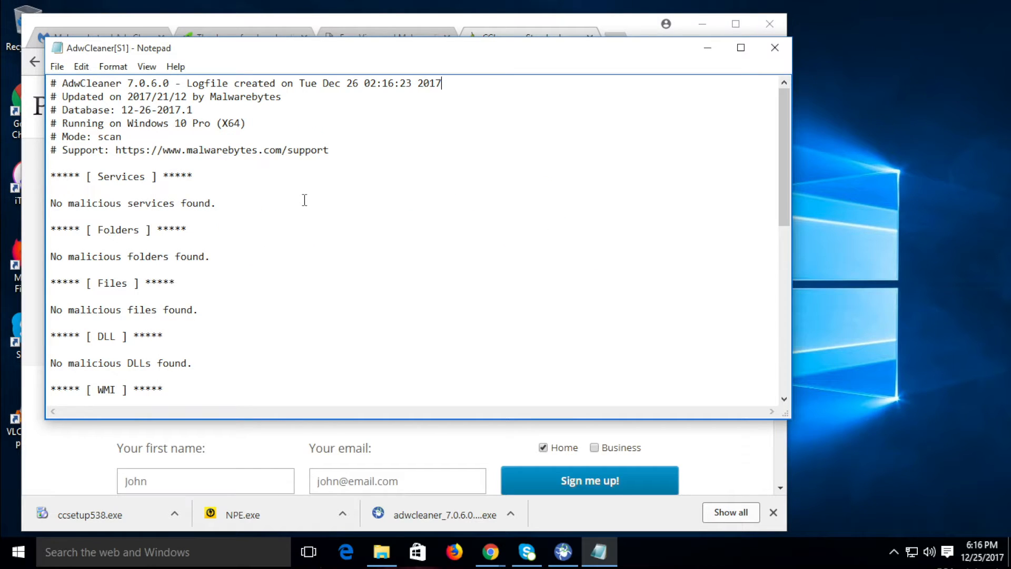
pyautogui.scroll(-2, 304, 200)
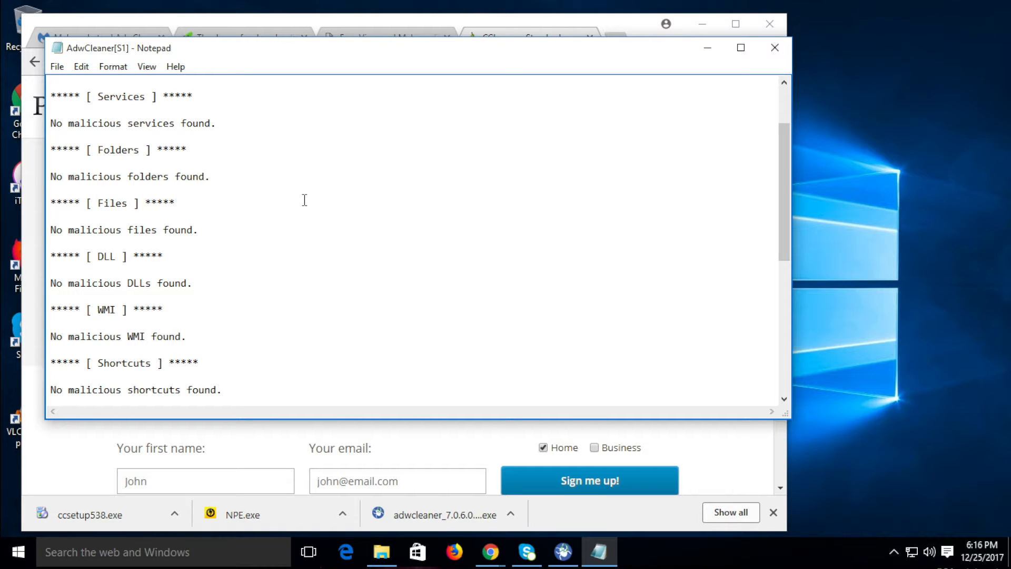
pyautogui.scroll(-2, 304, 200)
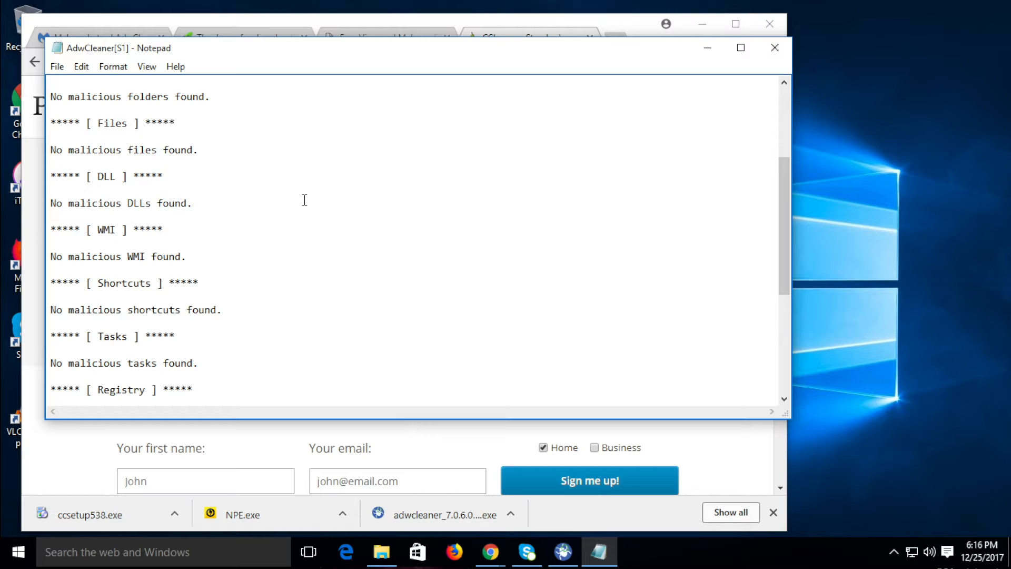
pyautogui.scroll(-2, 304, 201)
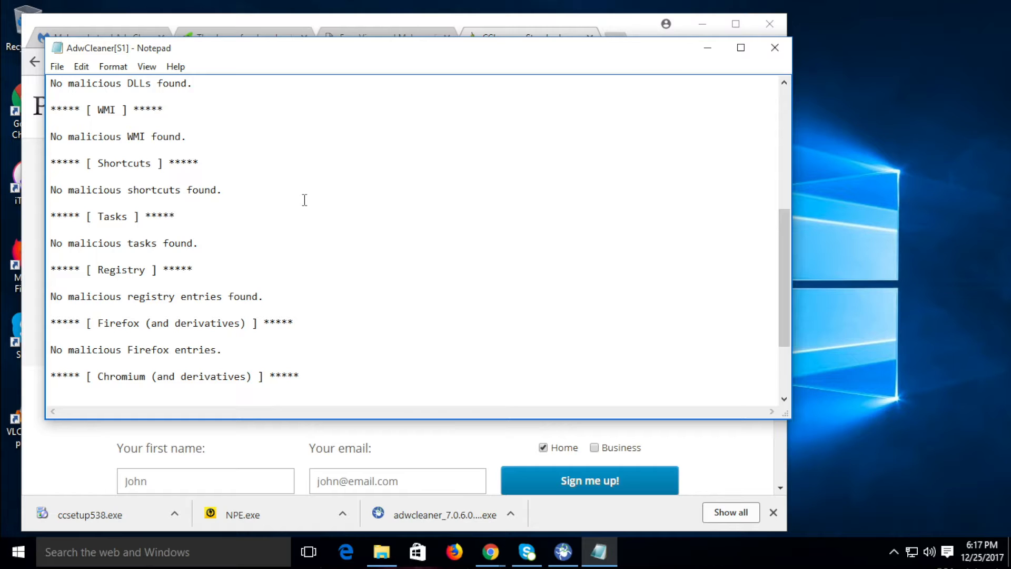
pyautogui.scroll(-1, 304, 200)
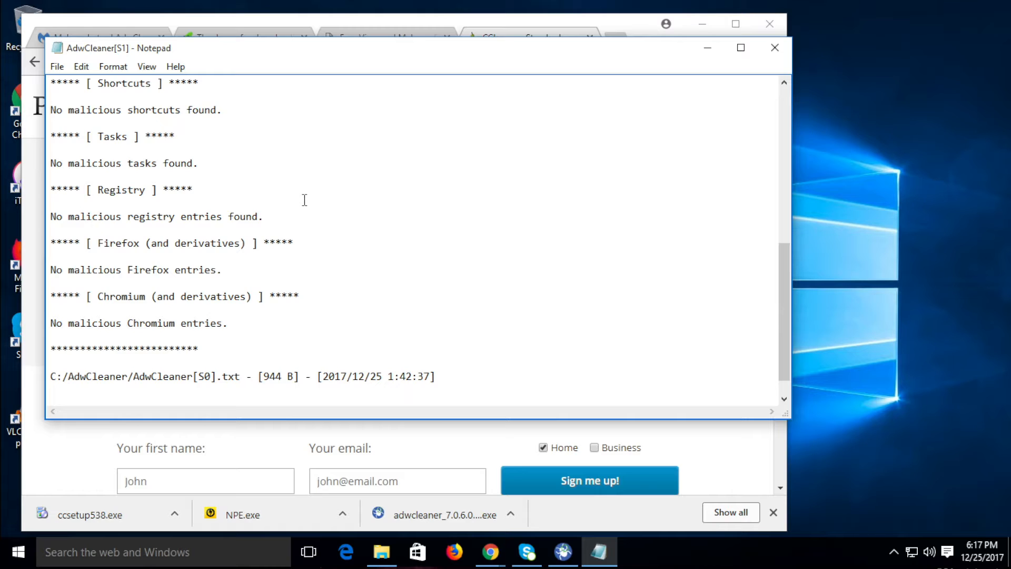
pyautogui.scroll(1, 304, 200)
pyautogui.scroll(4, 304, 200)
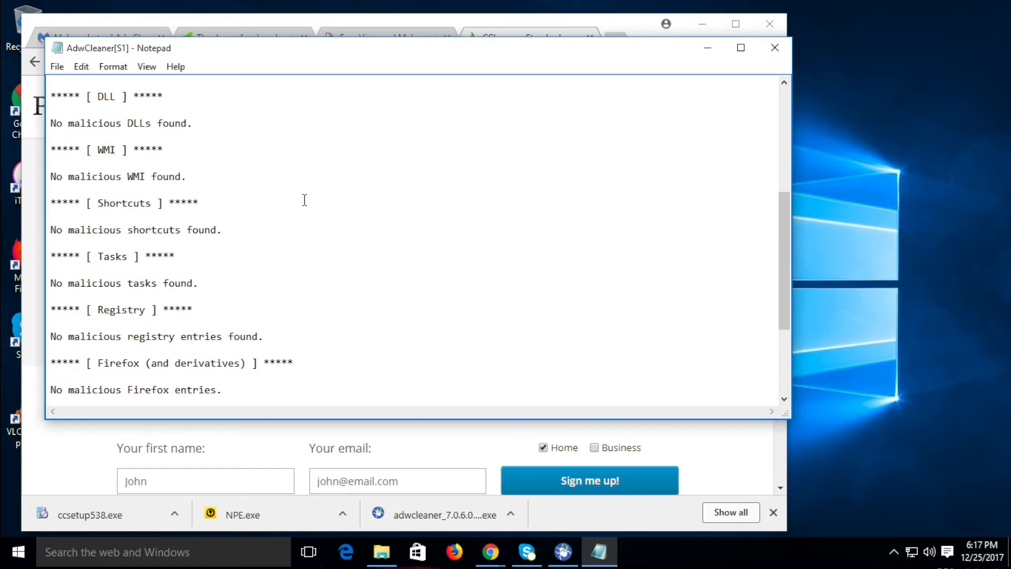
pyautogui.scroll(3, 304, 200)
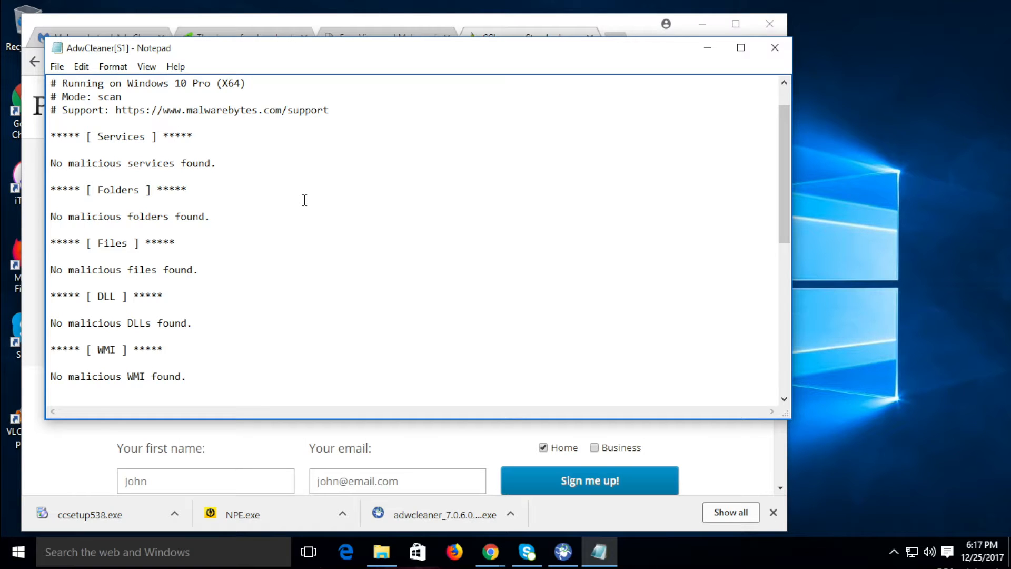
pyautogui.scroll(-4, 305, 200)
pyautogui.scroll(-3, 305, 201)
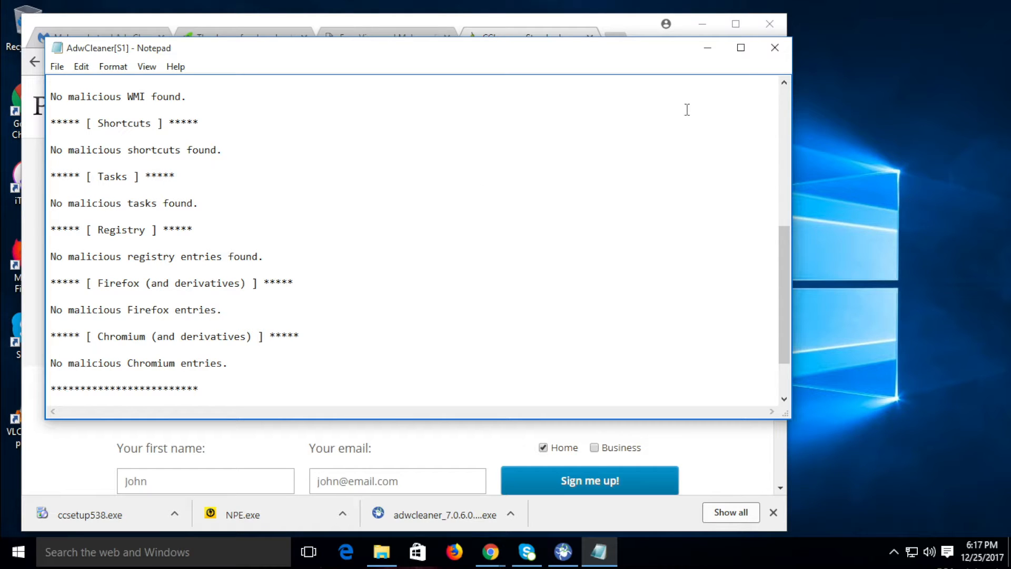
# Close the scan log and the AdwCleaner program
pyautogui.click(774, 47)
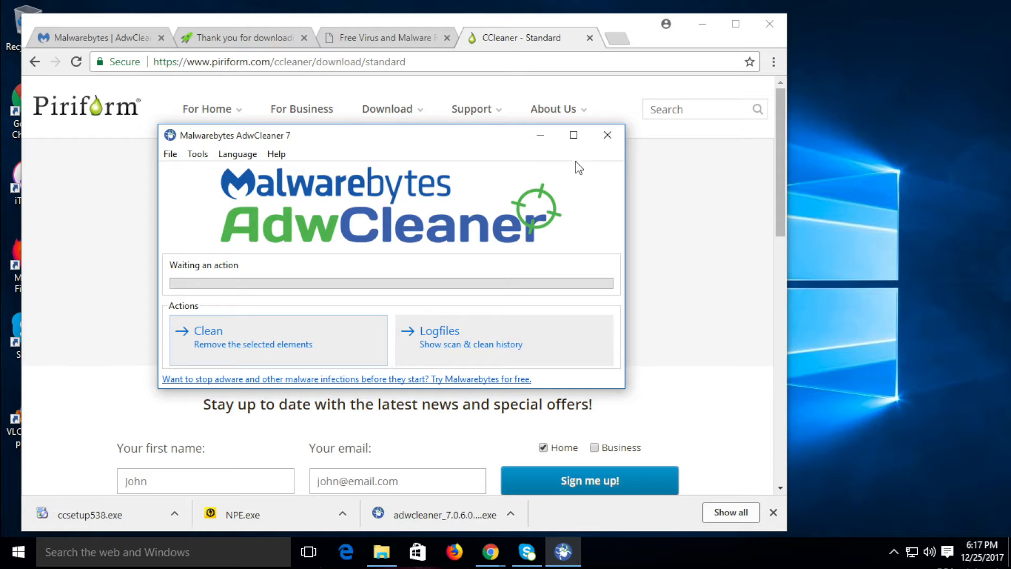
pyautogui.click(608, 135)
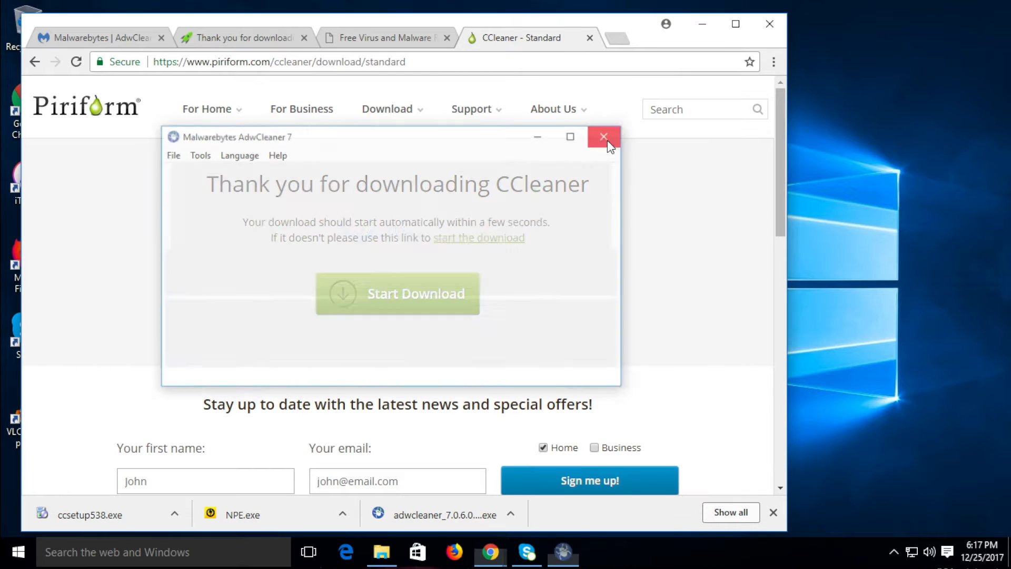
# Run the downloaded NPE.exe with permission to make changes and accept the Norton license agreement
pyautogui.click(262, 528)
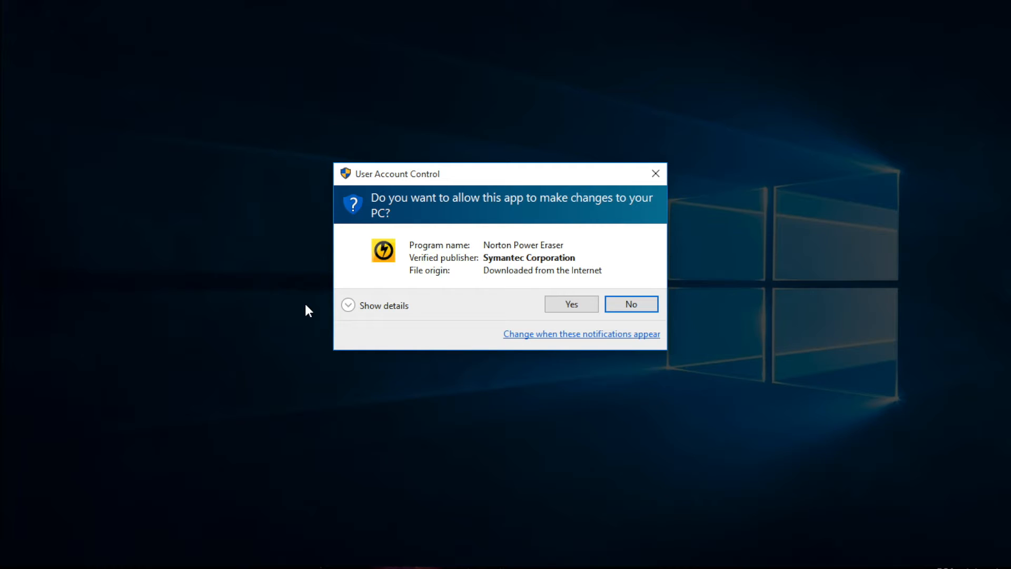
pyautogui.click(565, 304)
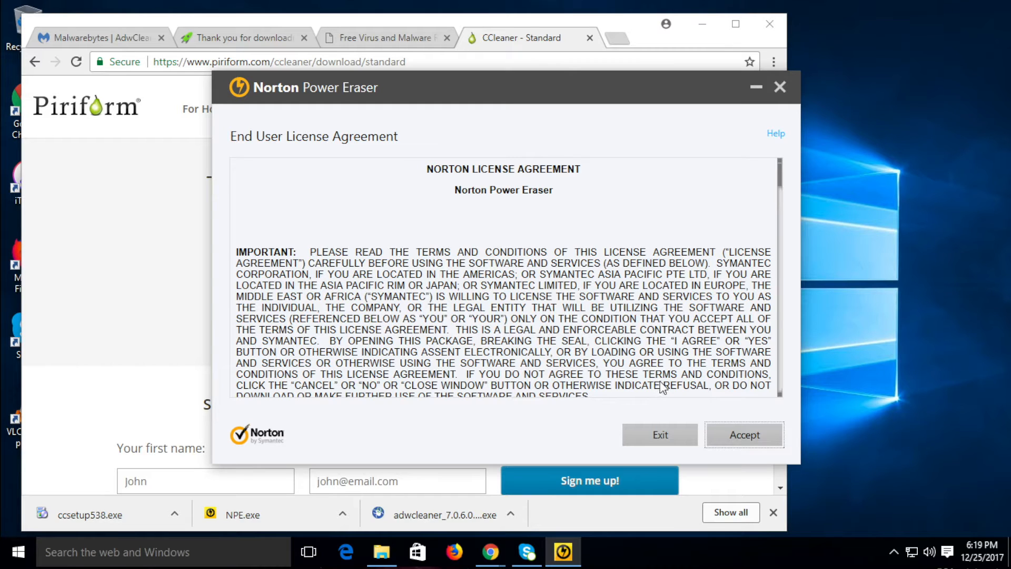
pyautogui.click(772, 437)
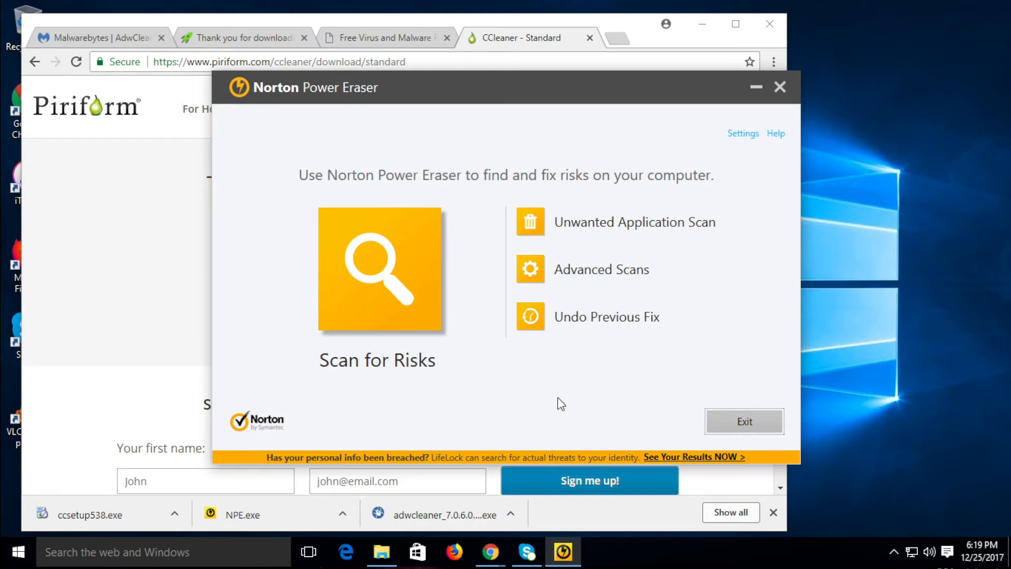
# Start Norton Power Eraser's Scan for Risks and restart the computer to perform the rootkit scan
pyautogui.click(403, 309)
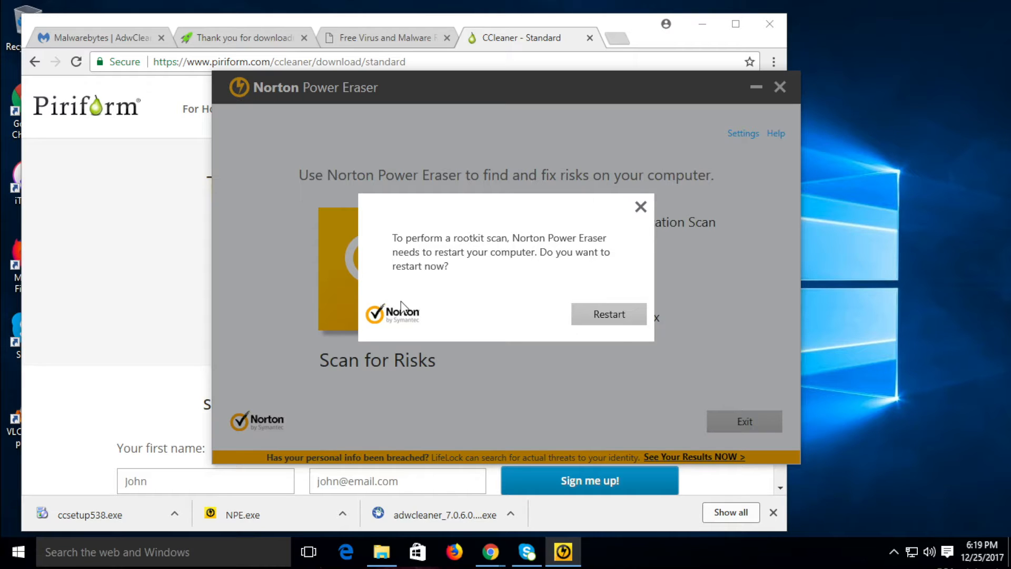
pyautogui.click(608, 316)
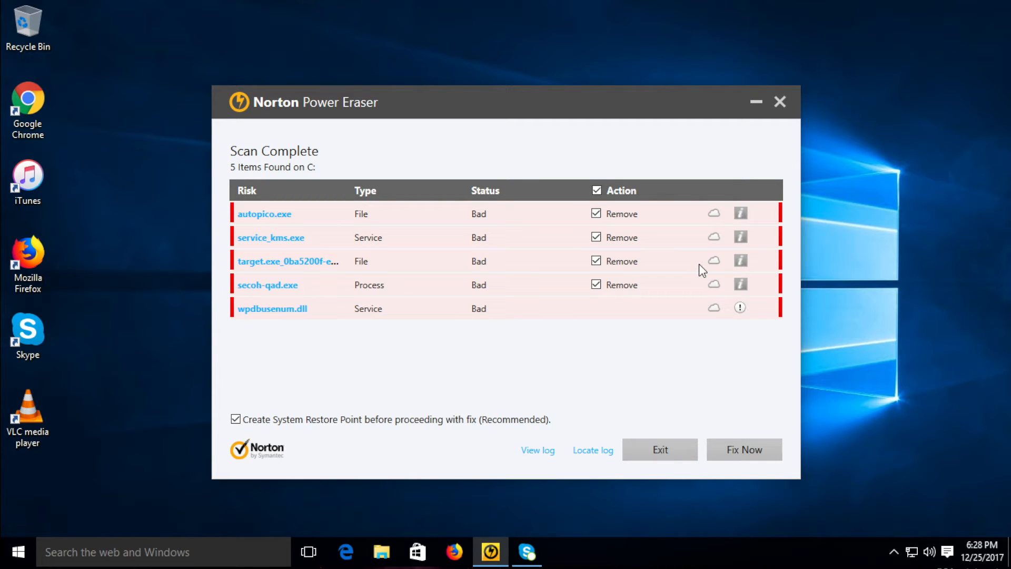
# Fix the risks marked for removal in Norton Power Eraser, continuing without creating a system restore point
pyautogui.click(754, 451)
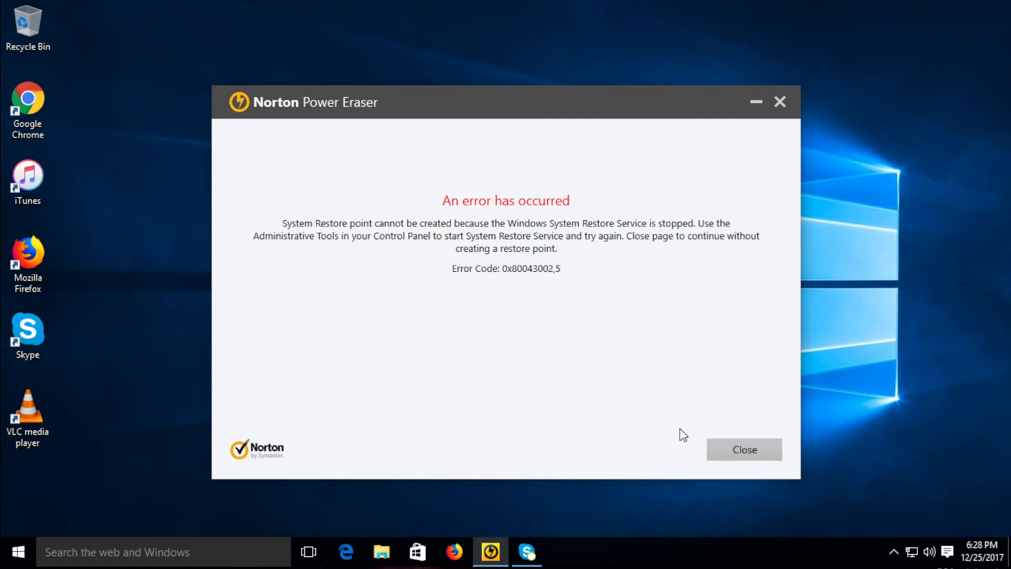
pyautogui.click(713, 458)
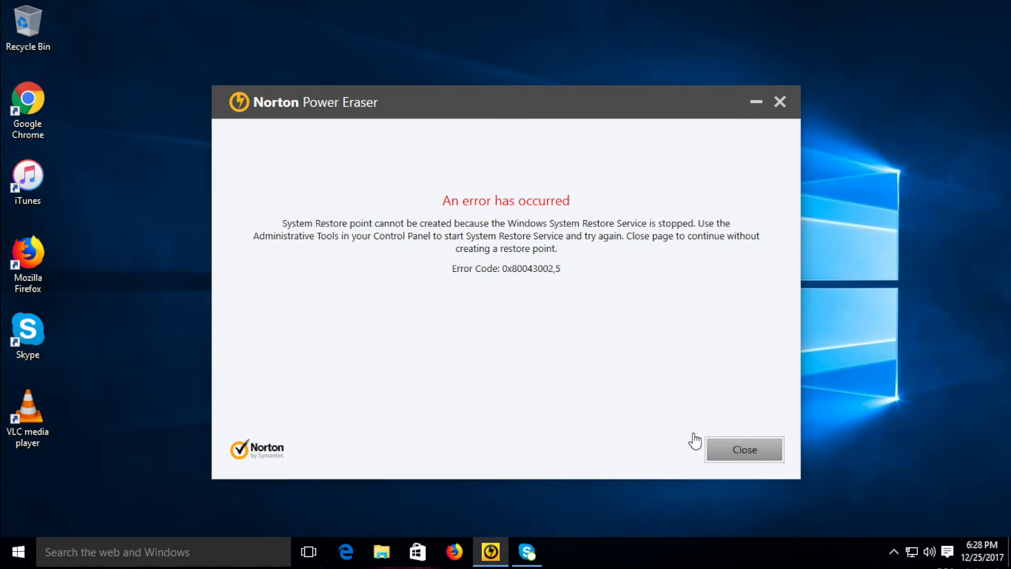
pyautogui.click(715, 459)
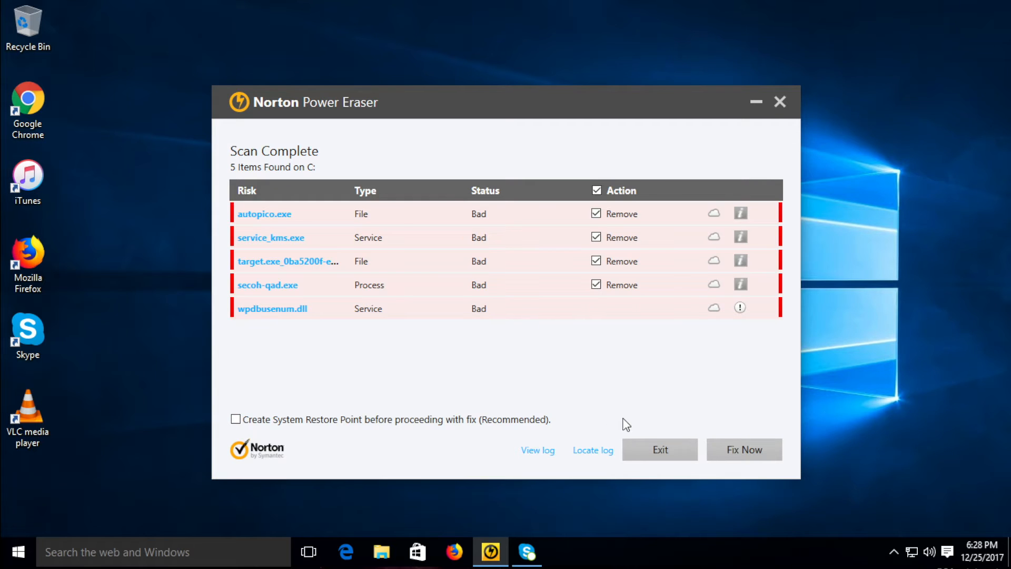
pyautogui.click(725, 448)
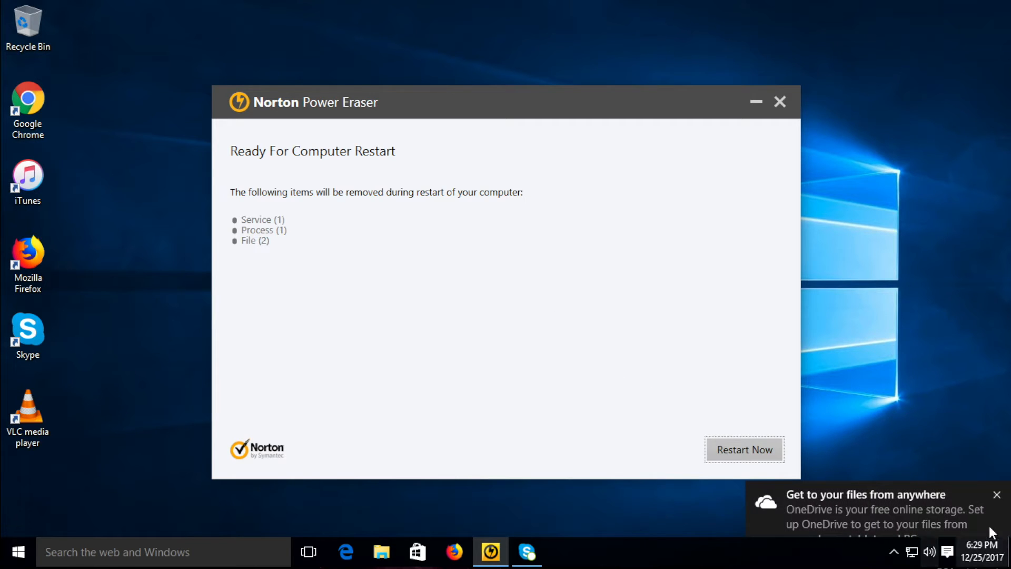
# Dismiss the OneDrive and spyware protection notifications and restart the computer to remove the detected items
pyautogui.click(995, 495)
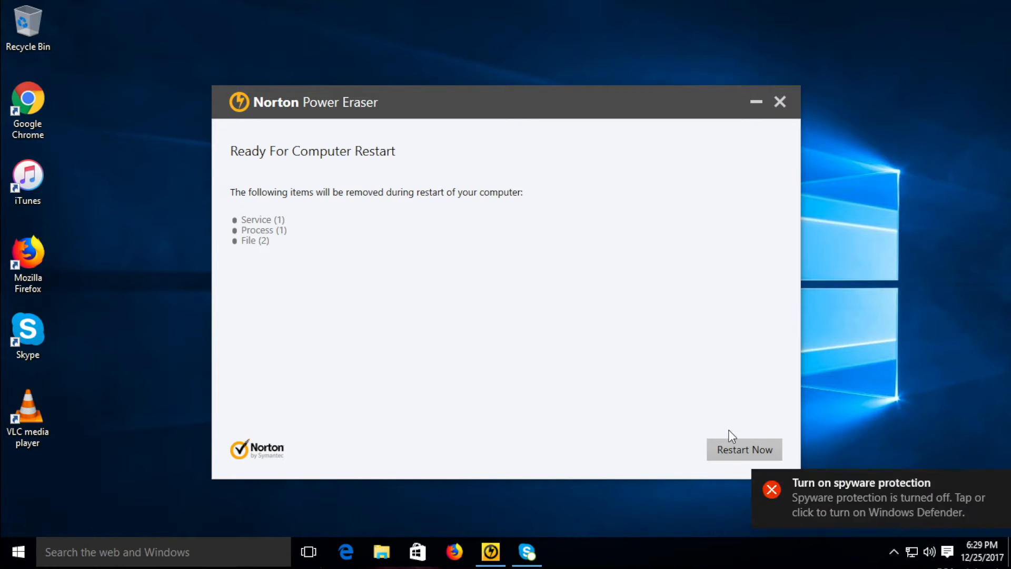
pyautogui.click(995, 481)
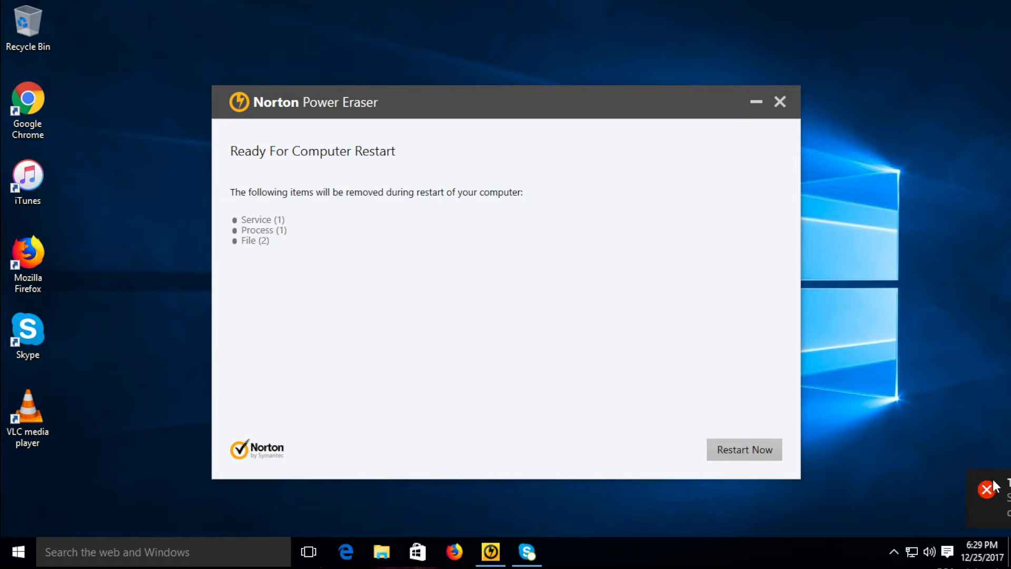
pyautogui.click(735, 455)
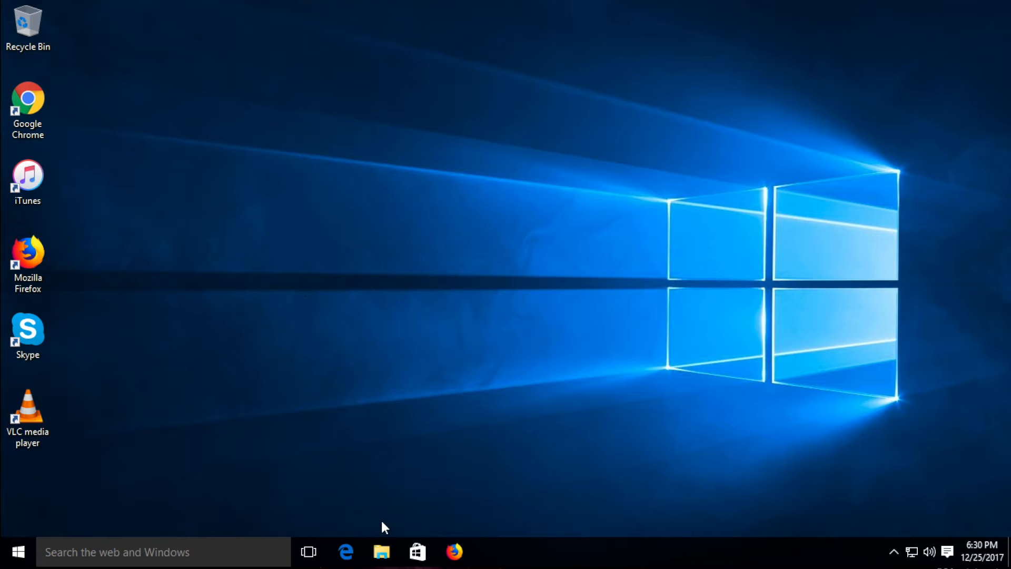
# Show This PC in File Explorer, allow Norton Power Eraser to make changes, and finish its removal results
pyautogui.click(381, 552)
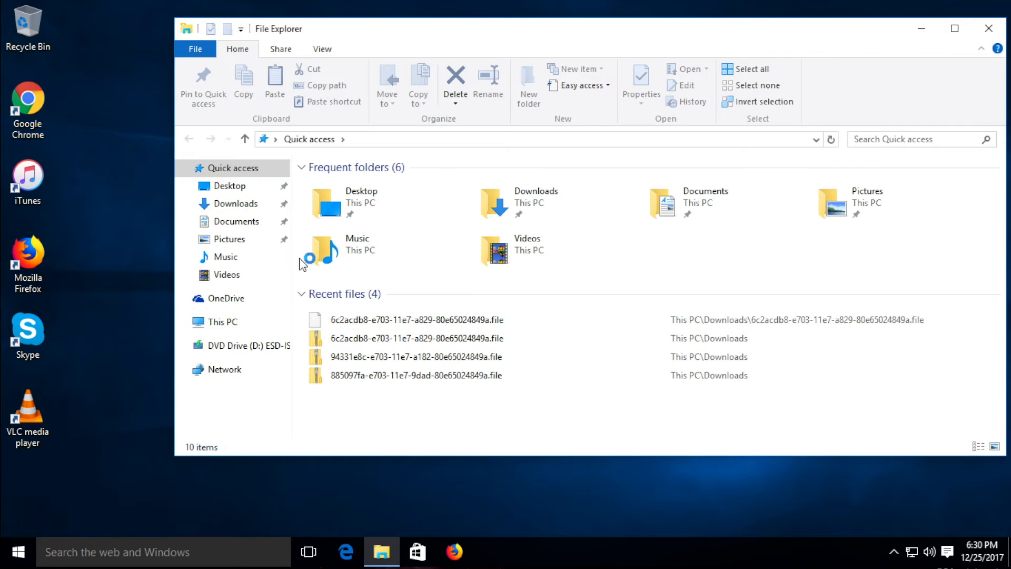
pyautogui.click(238, 333)
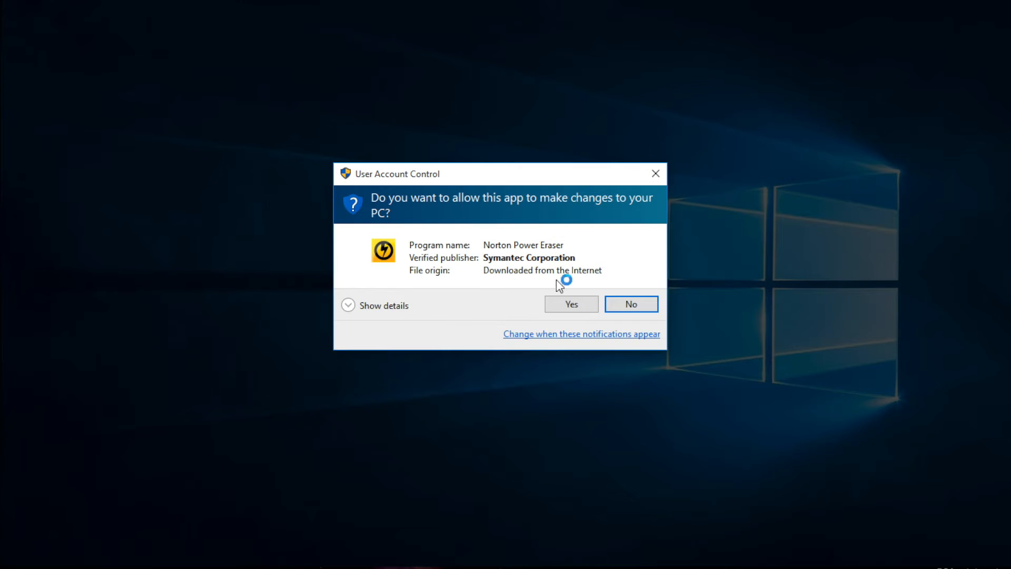
pyautogui.click(564, 312)
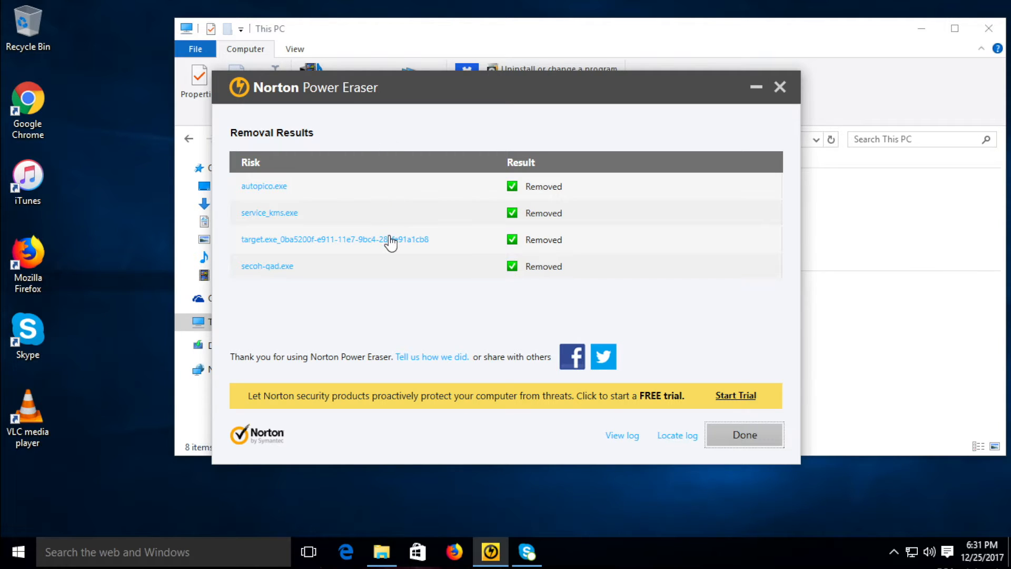
pyautogui.click(745, 435)
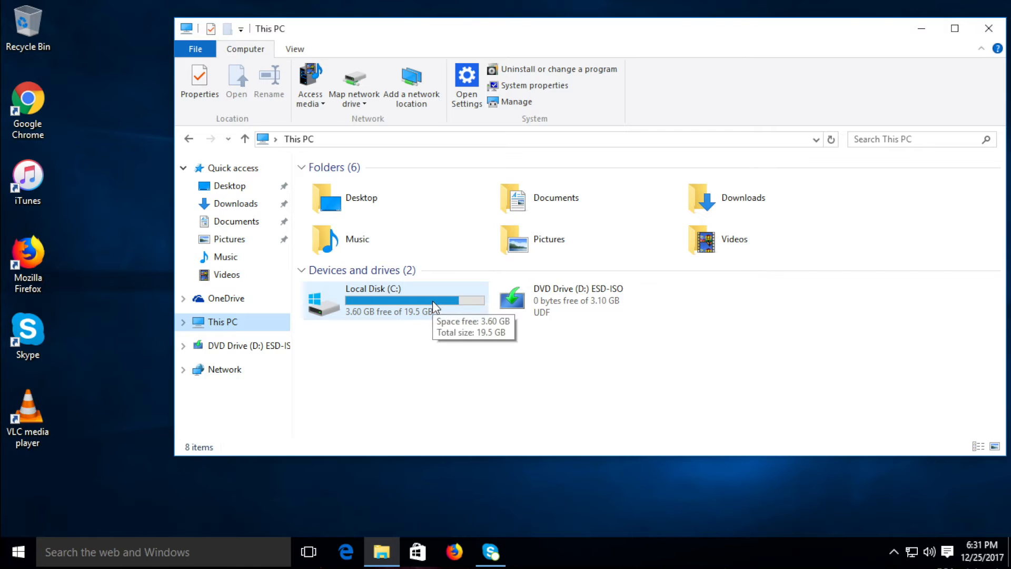
# Check the Downloads folder, then search for ccleaner in Google Chrome and download the free version from the Piriform site
pyautogui.click(251, 209)
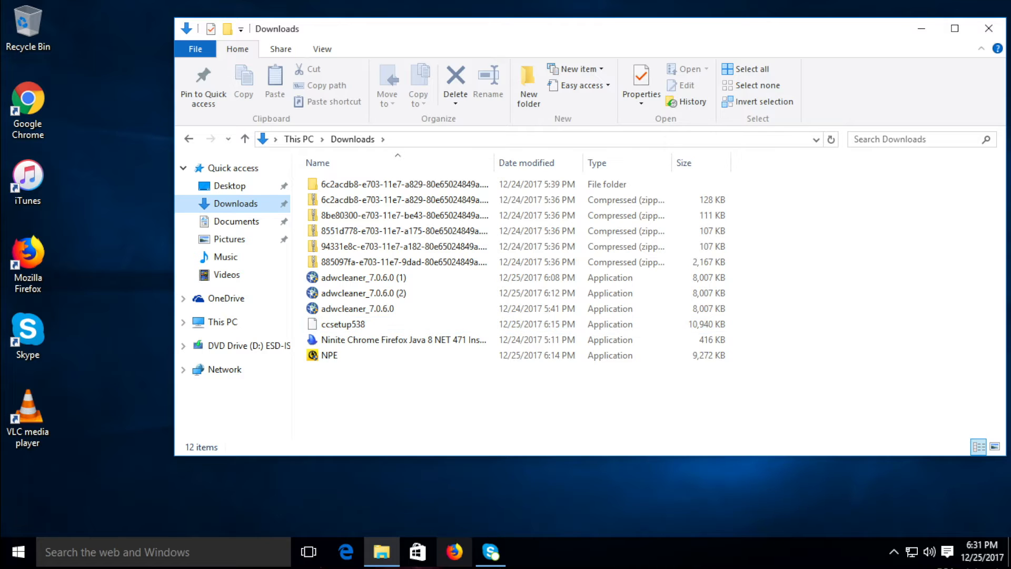
pyautogui.doubleClick(33, 104)
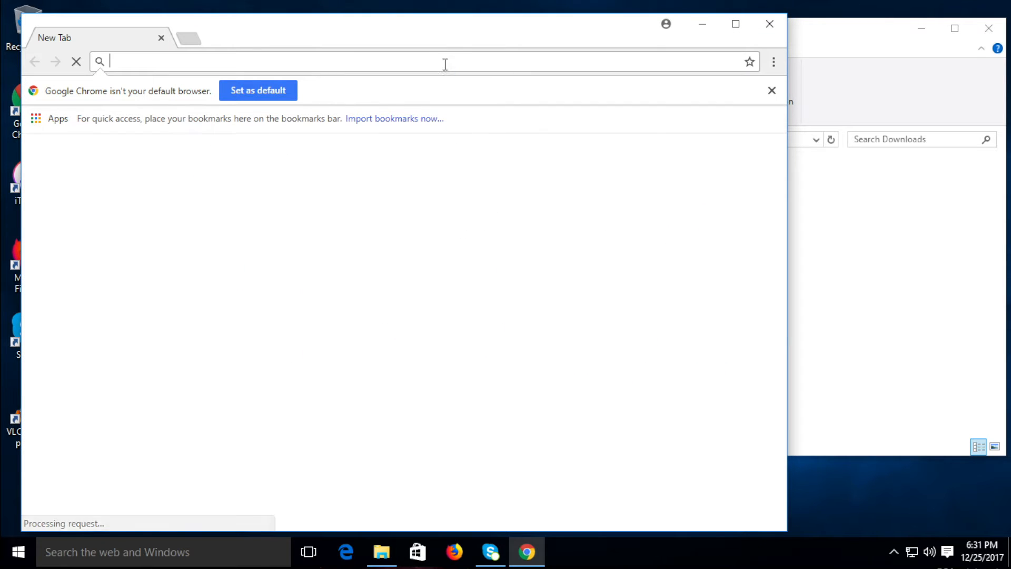
pyautogui.write('ccleaner')
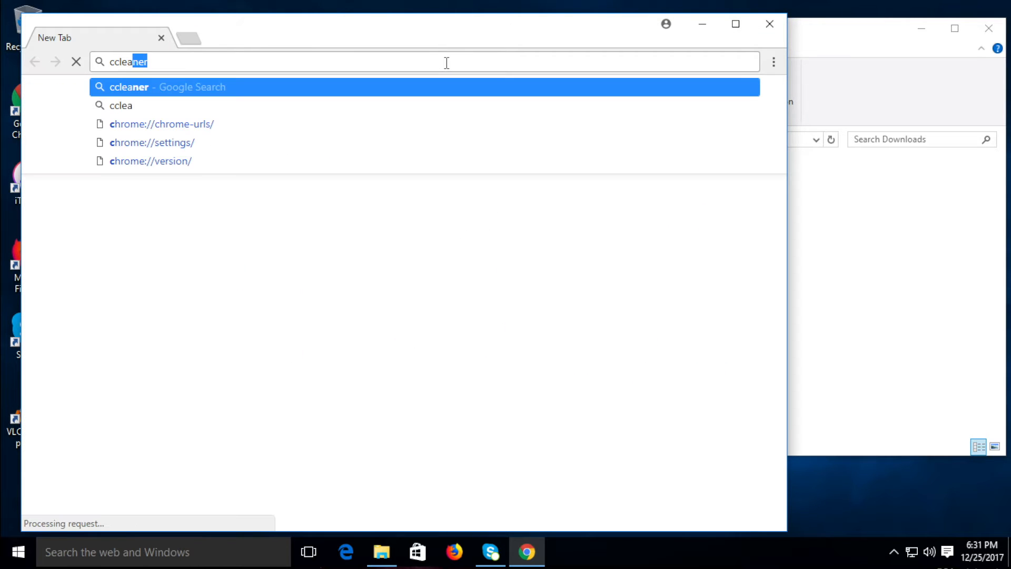
pyautogui.press('Return')
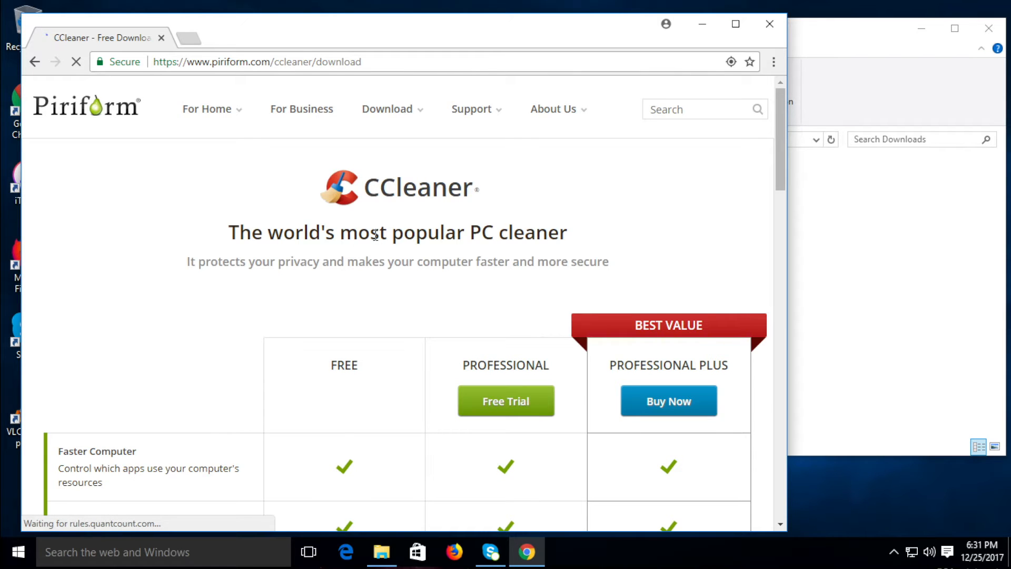
pyautogui.scroll(-7, 375, 236)
pyautogui.scroll(-7, 375, 240)
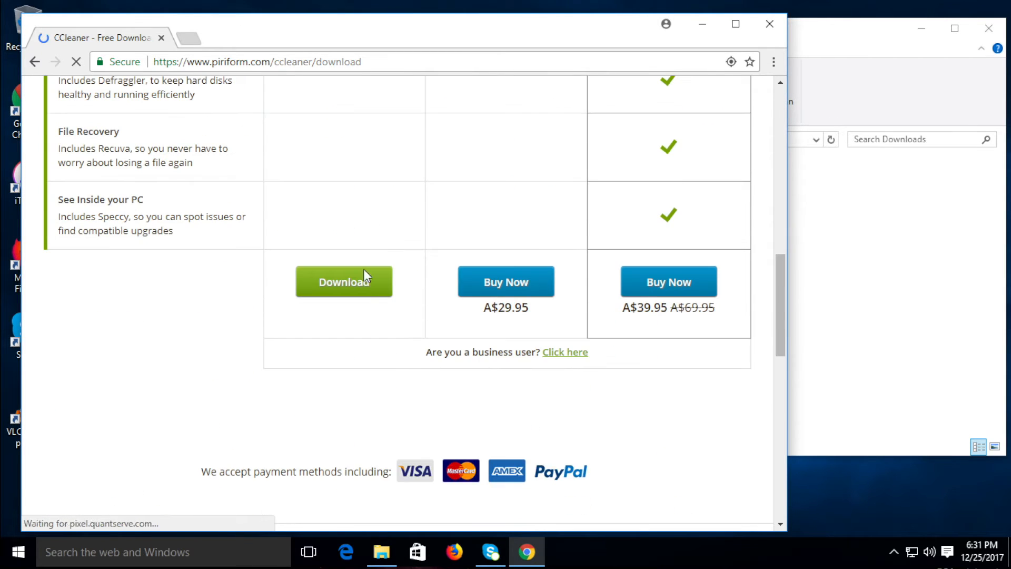
pyautogui.click(362, 285)
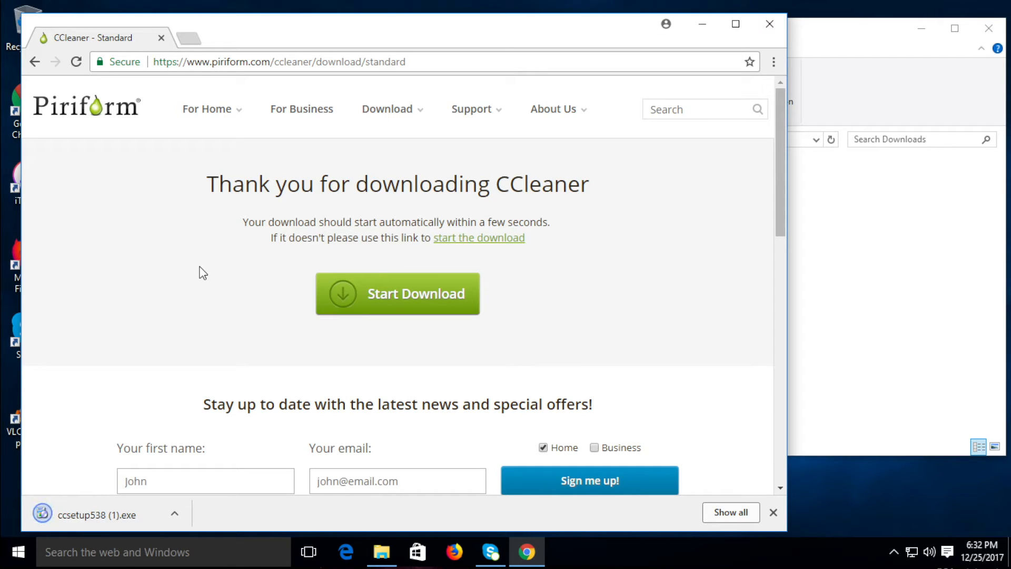
# Run the downloaded ccsetup538 (1).exe with permission to make changes and minimize the browser and Downloads windows
pyautogui.click(124, 505)
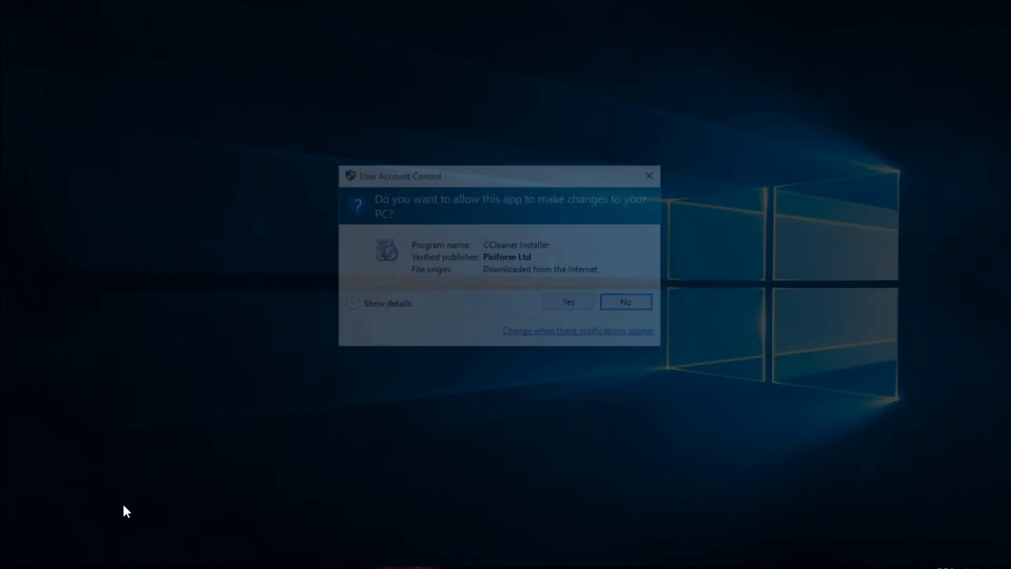
pyautogui.click(589, 305)
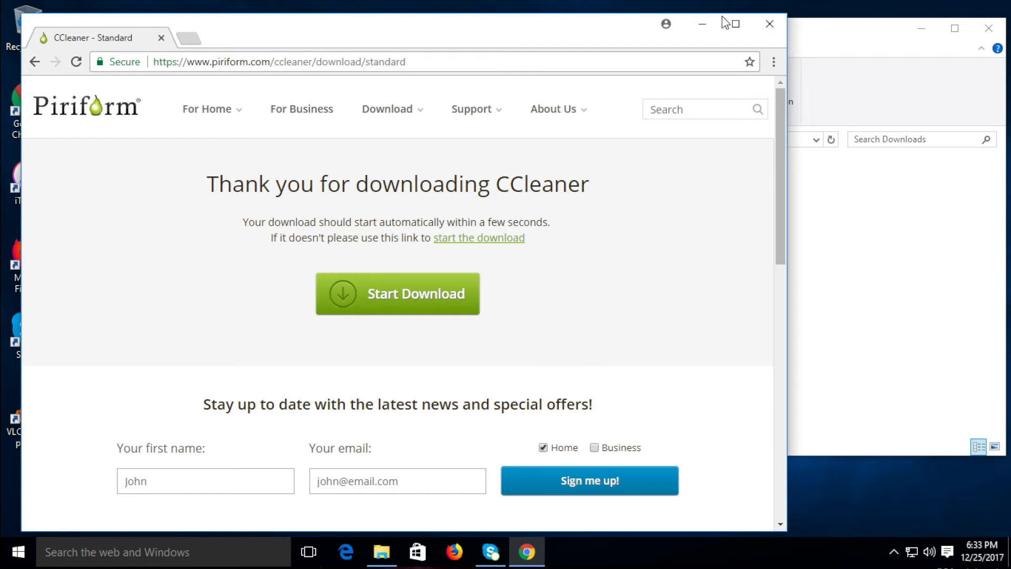
pyautogui.click(702, 24)
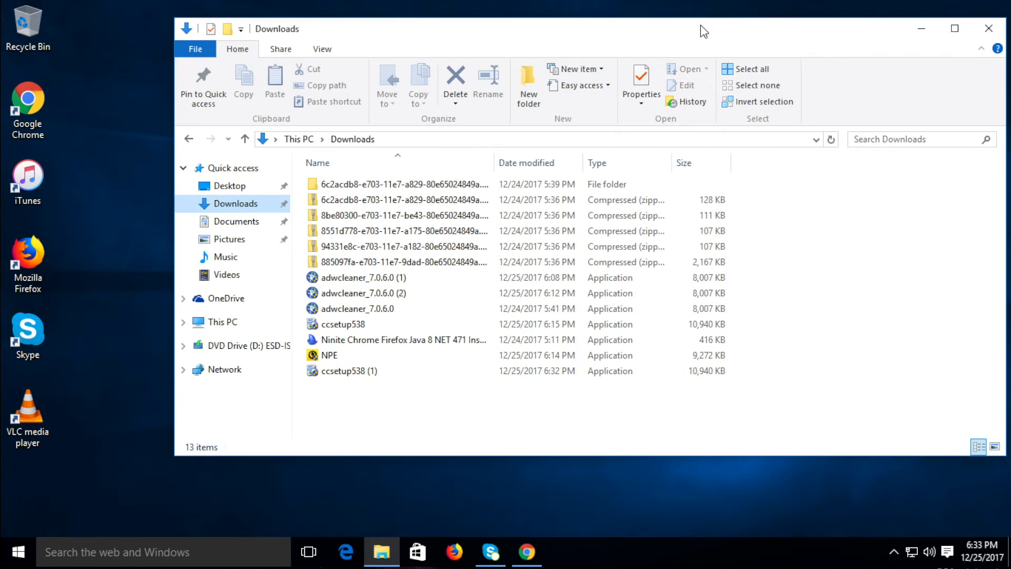
pyautogui.click(921, 28)
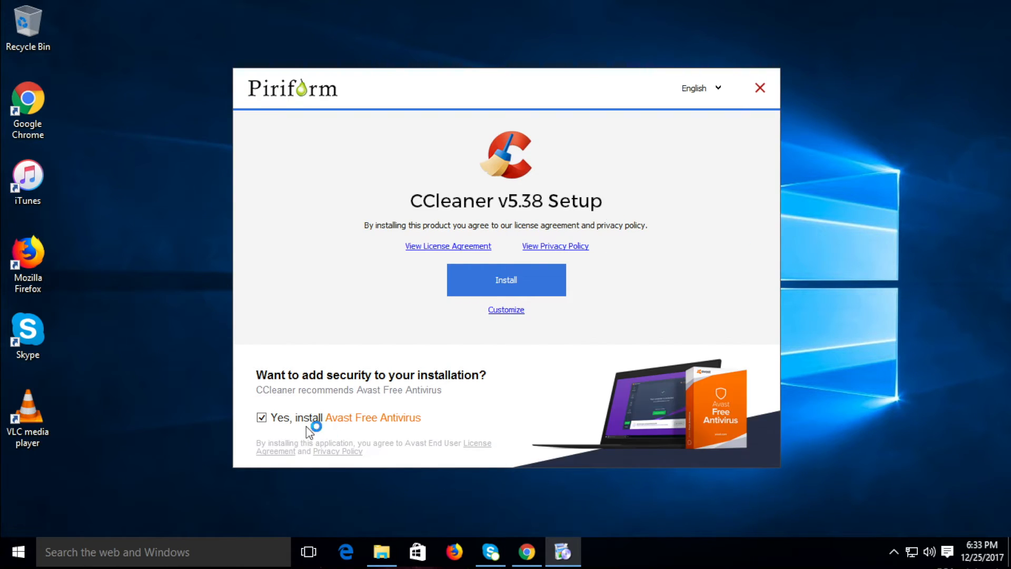
# Install CCleaner v5.38 without Avast Free Antivirus and launch the program
pyautogui.click(265, 420)
pyautogui.click(514, 291)
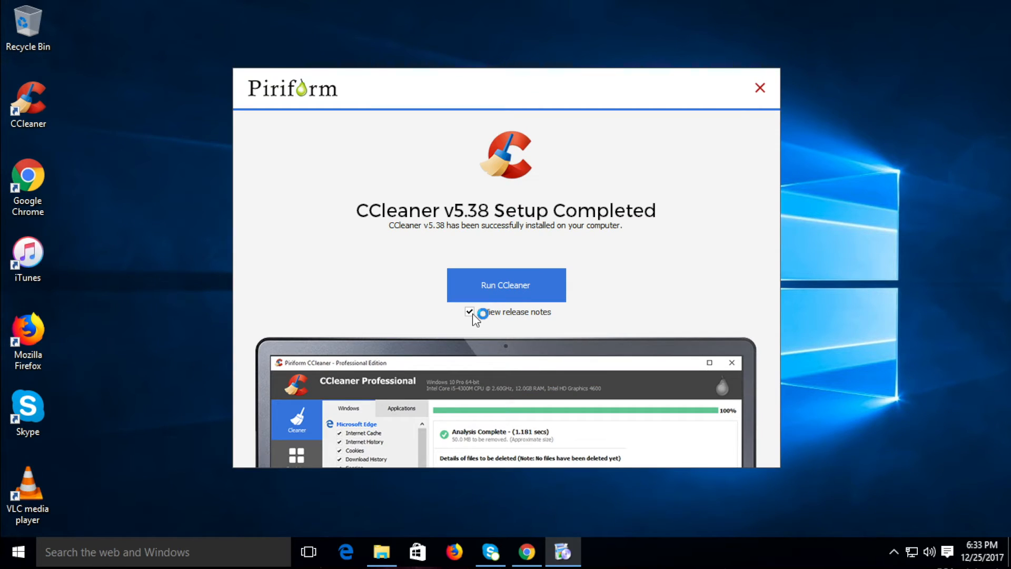
pyautogui.click(535, 296)
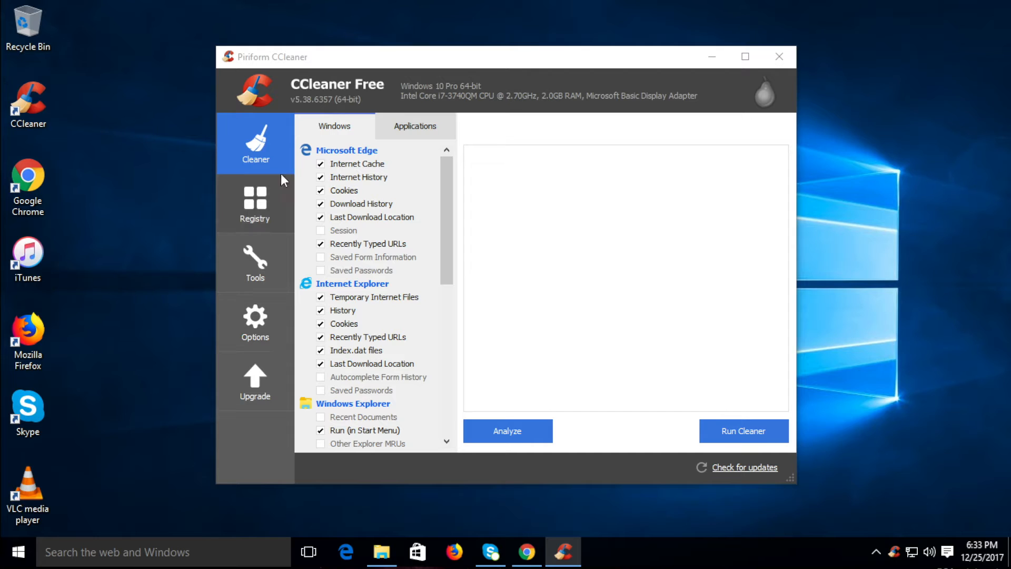
# Look through CCleaner's Registry, Tools and Options sections and review the Cleaner's Windows and Applications items
pyautogui.click(261, 190)
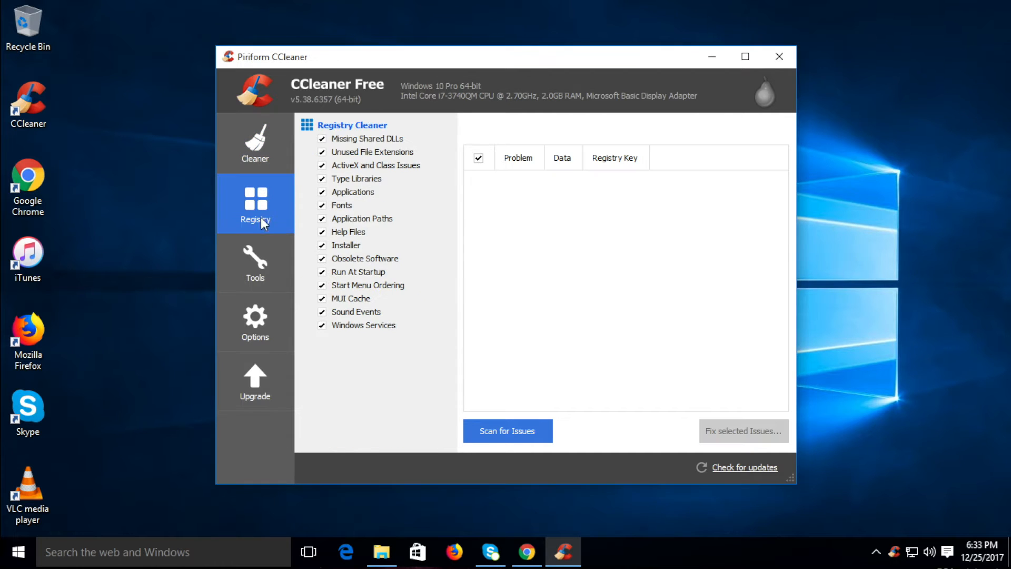
pyautogui.click(261, 248)
pyautogui.click(264, 302)
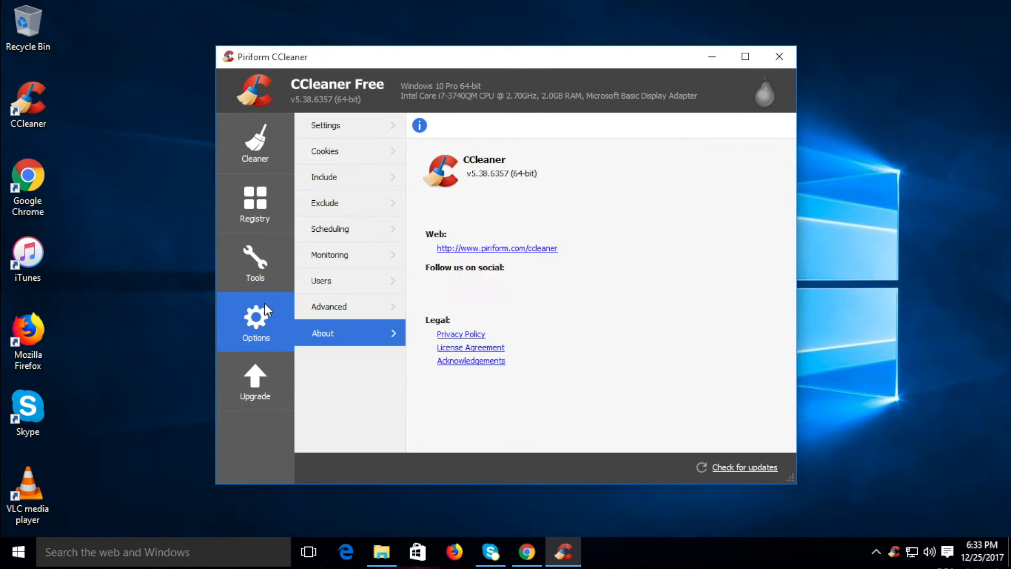
pyautogui.click(262, 137)
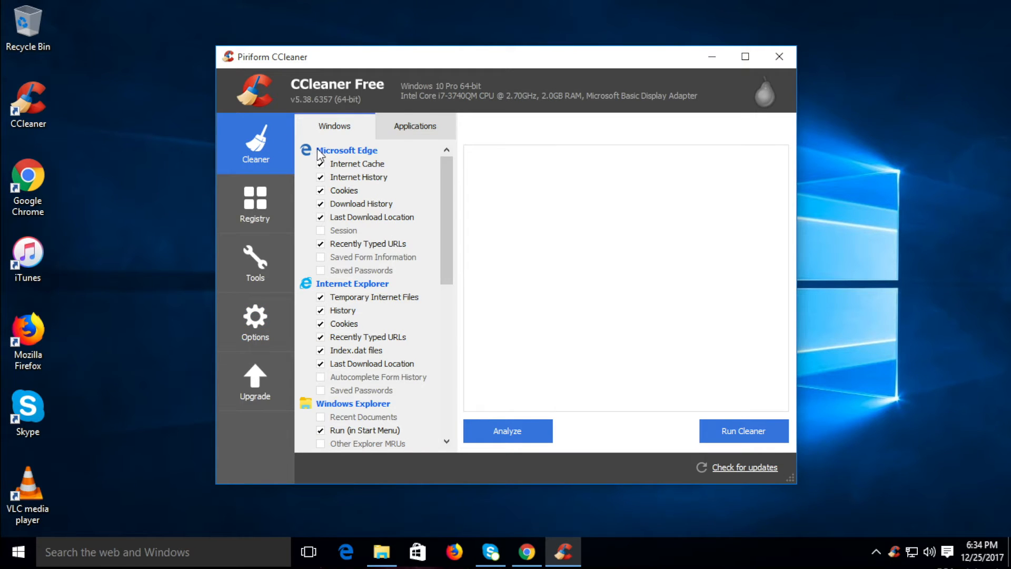
pyautogui.moveTo(450, 244); pyautogui.dragTo(435, 220)
pyautogui.click(409, 129)
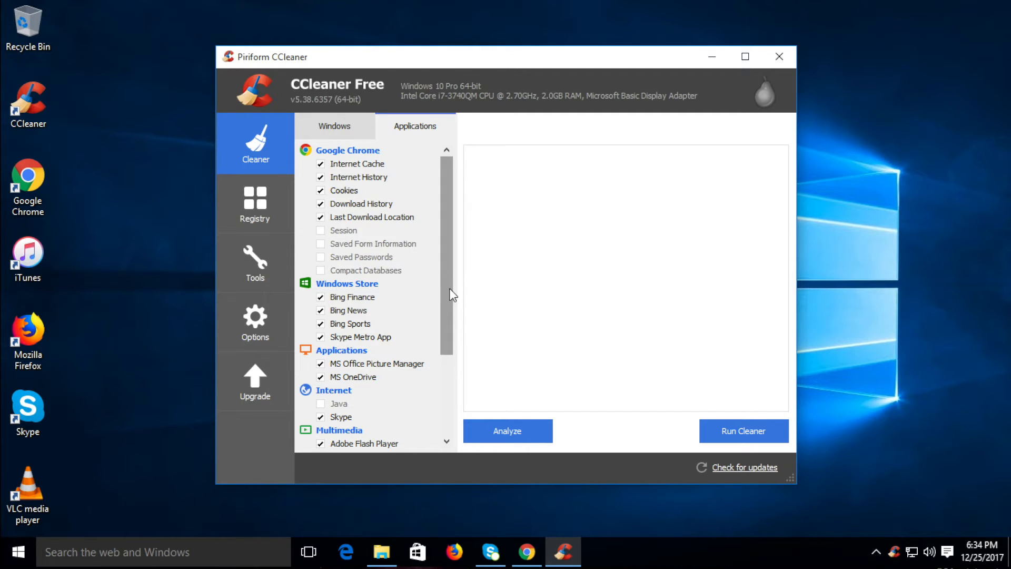
pyautogui.moveTo(450, 288); pyautogui.dragTo(445, 253)
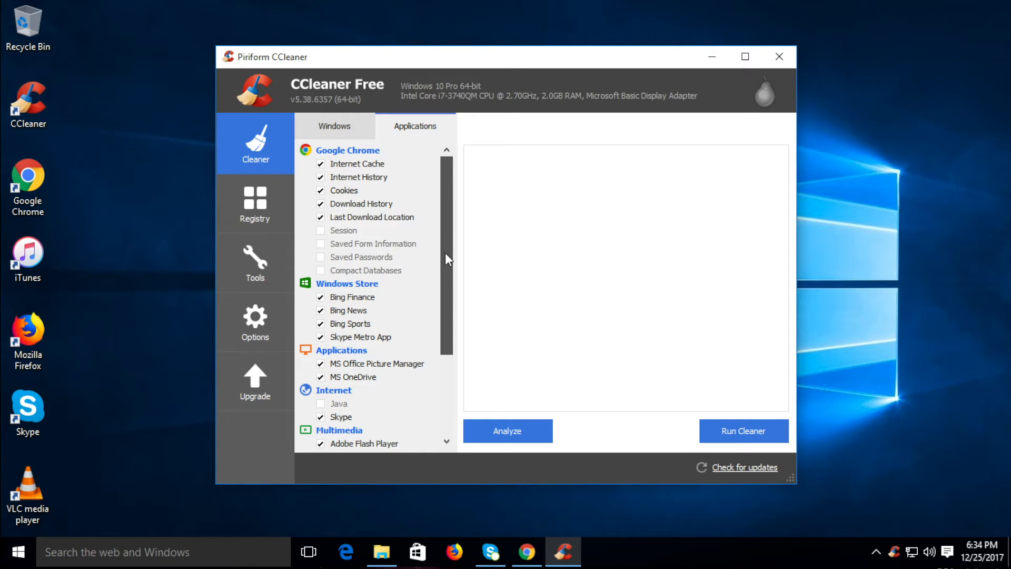
pyautogui.click(323, 125)
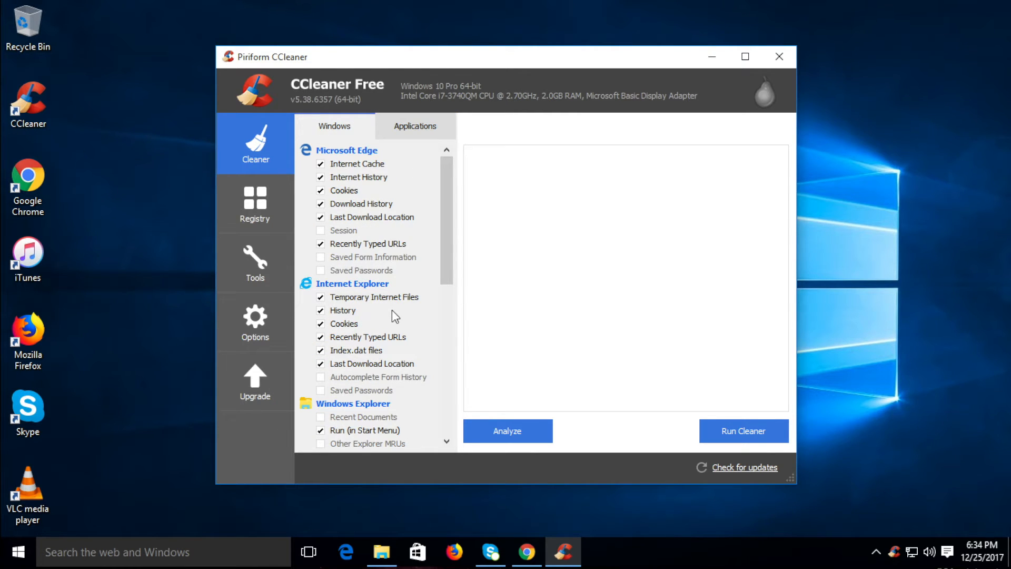
# Analyze the selected Cleaner items, letting CCleaner close Google Chrome, and run the cleaner to delete the listed files
pyautogui.click(542, 440)
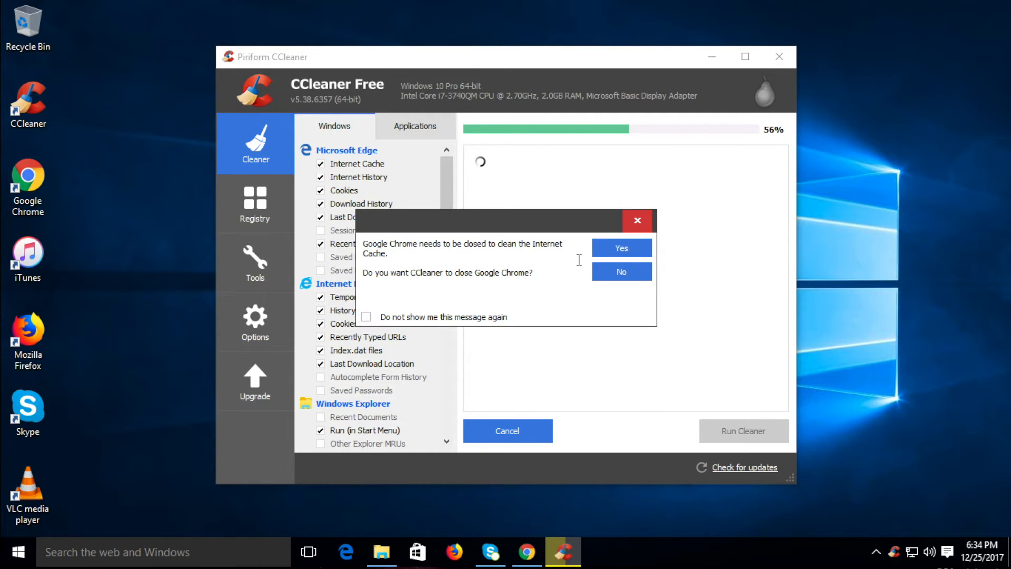
pyautogui.click(616, 243)
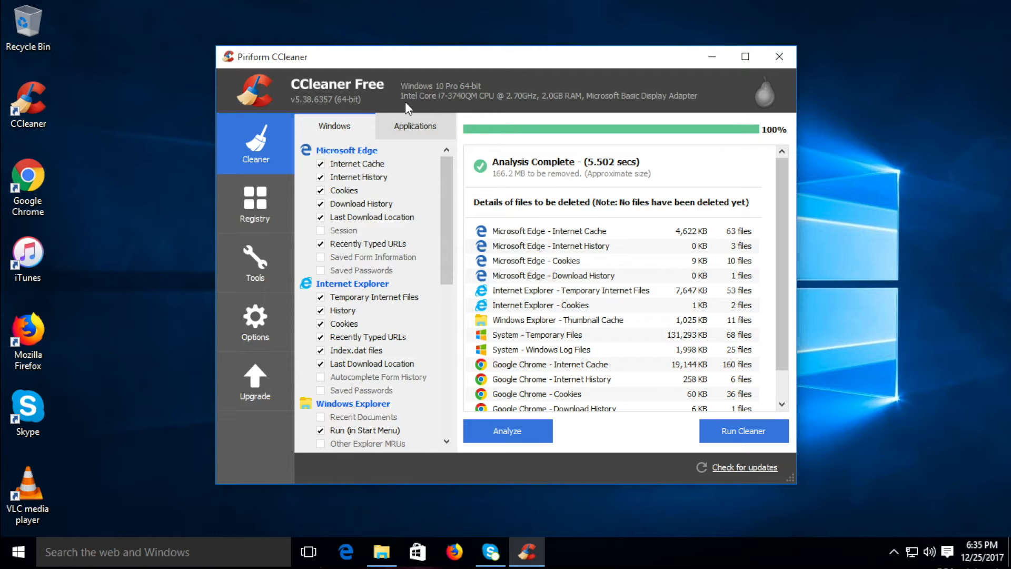
pyautogui.click(414, 127)
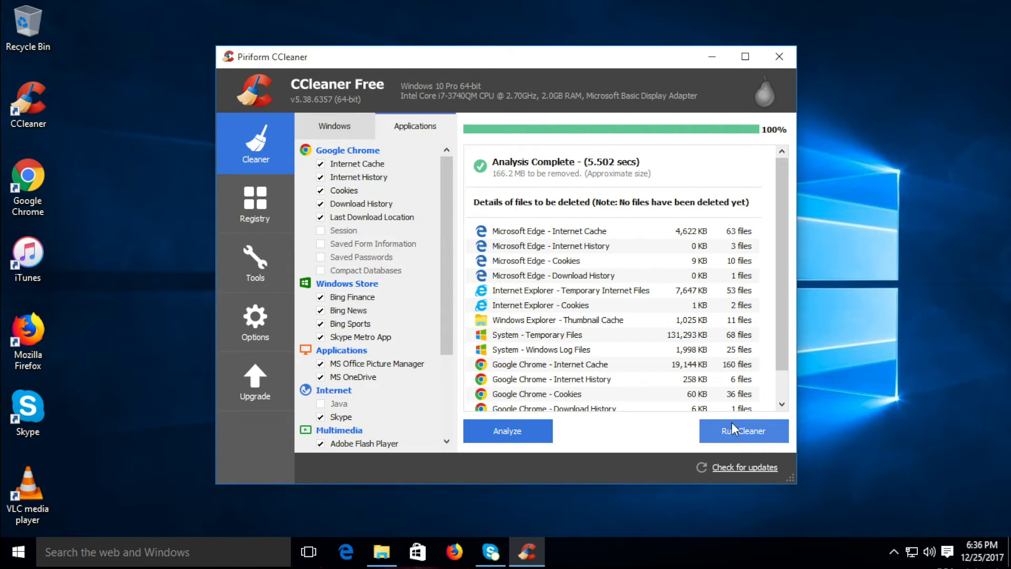
pyautogui.click(743, 436)
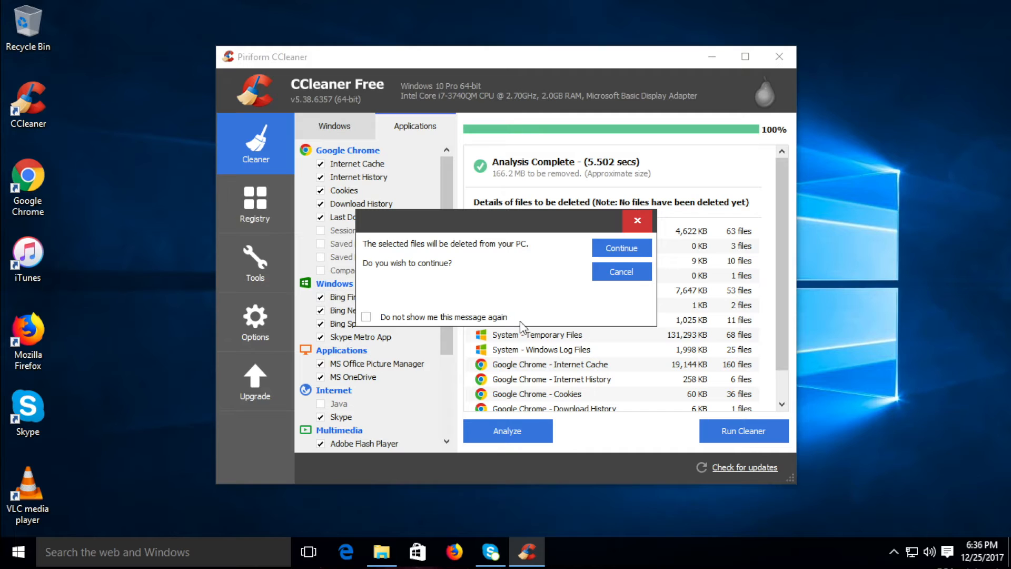
pyautogui.click(603, 243)
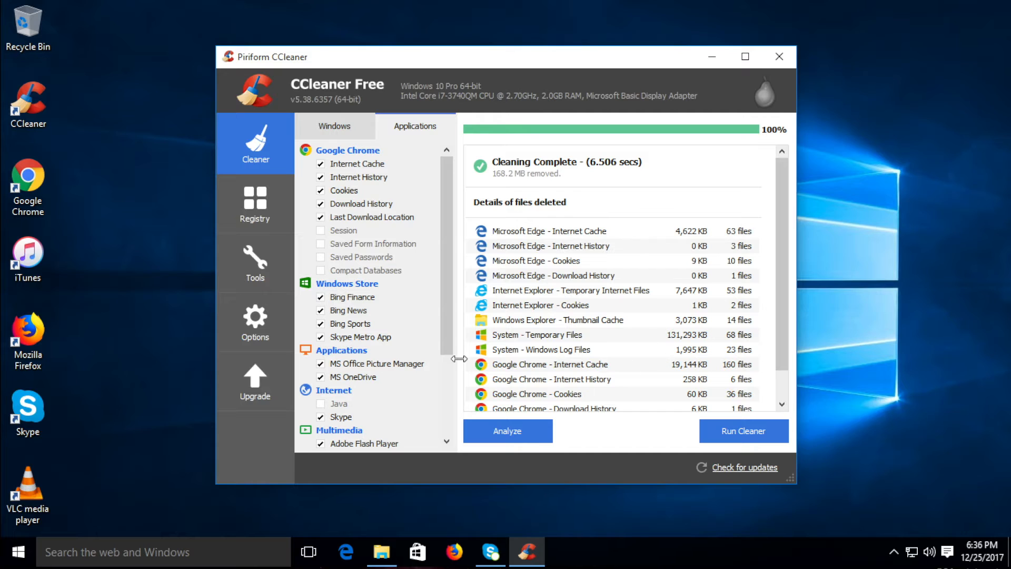
# Scan the registry for issues with all Registry Cleaner categories selected and look through the listed problems
pyautogui.click(271, 216)
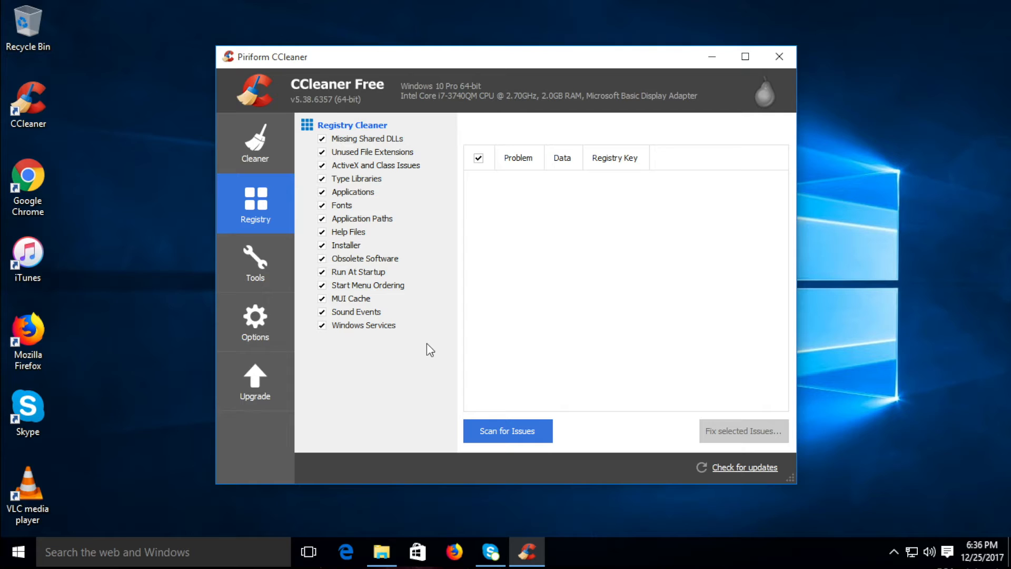
pyautogui.click(524, 432)
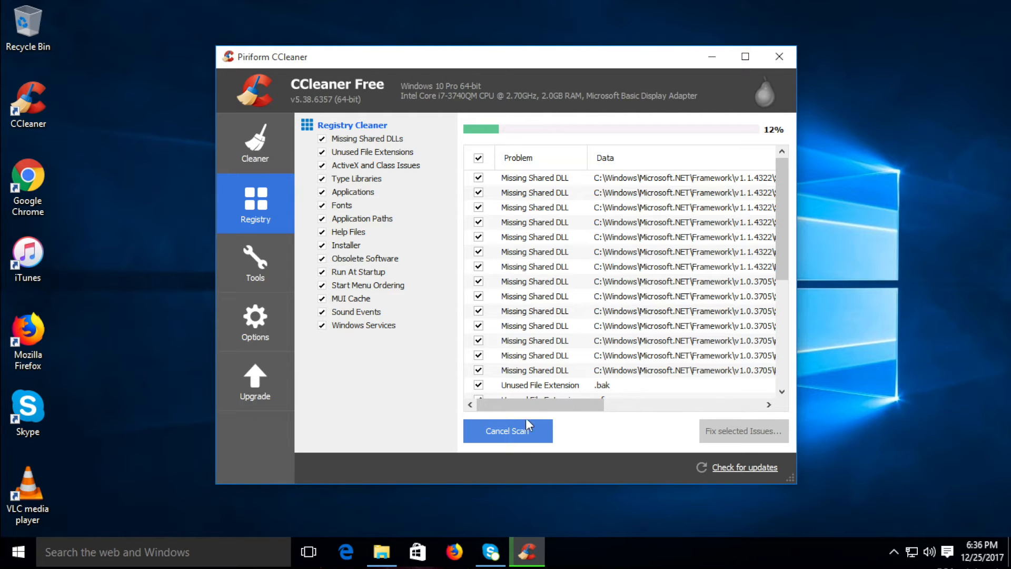
pyautogui.scroll(-3, 560, 319)
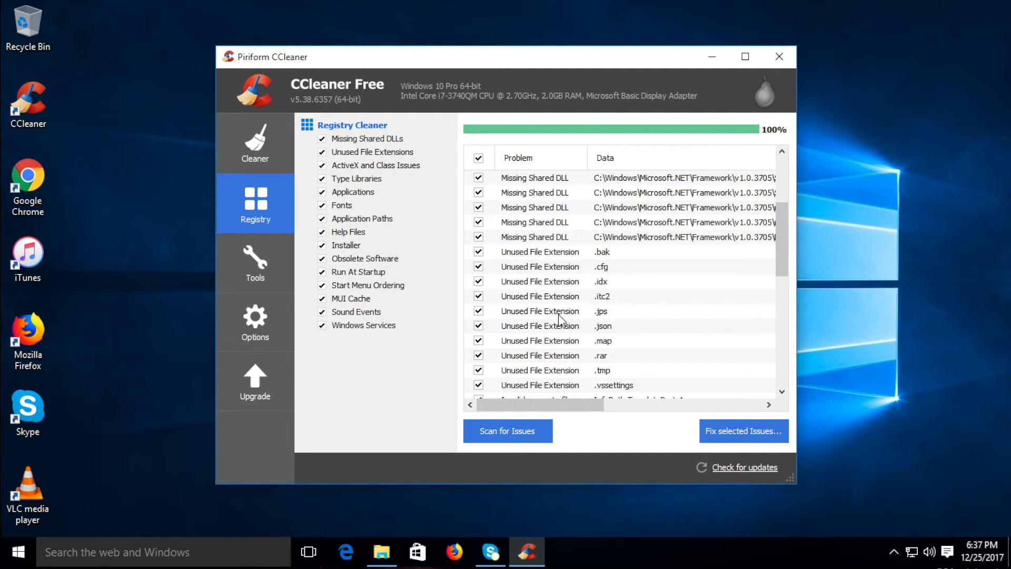
pyautogui.scroll(-5, 559, 318)
pyautogui.scroll(10, 558, 317)
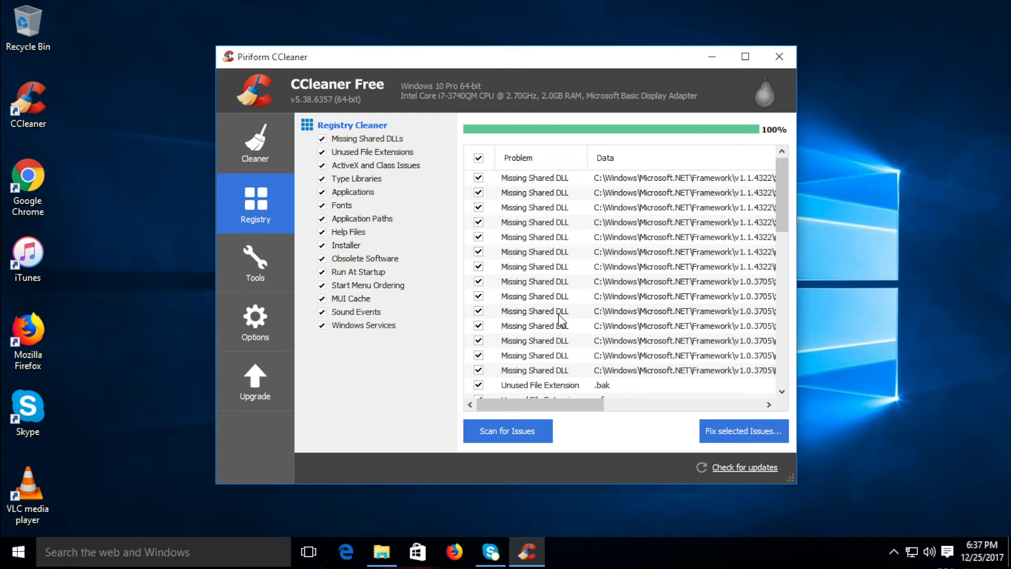
pyautogui.scroll(-10, 561, 321)
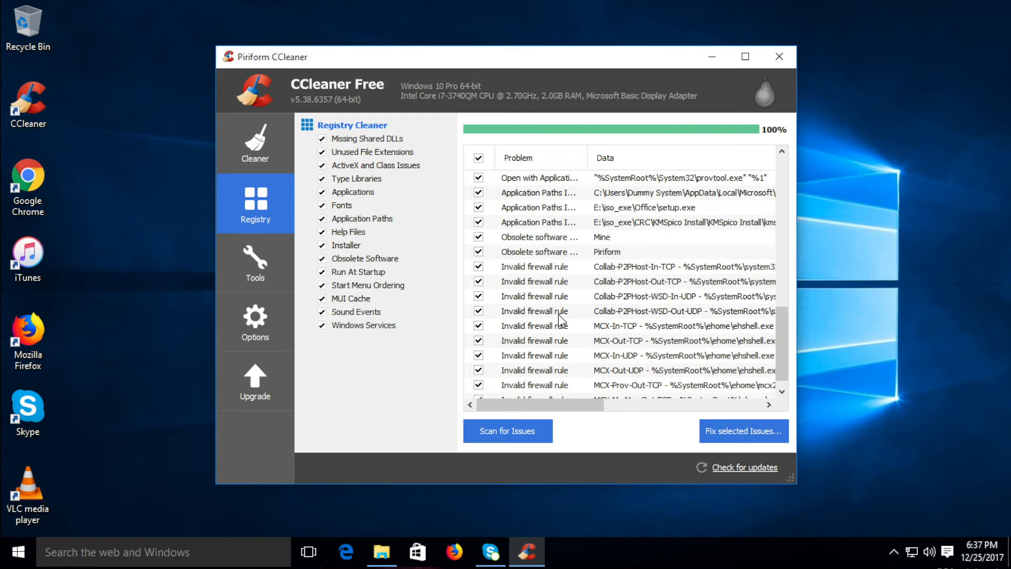
# Back up the registry changes to the Desktop as "Registry Changes 26122017" and fix all selected registry issues
pyautogui.click(725, 431)
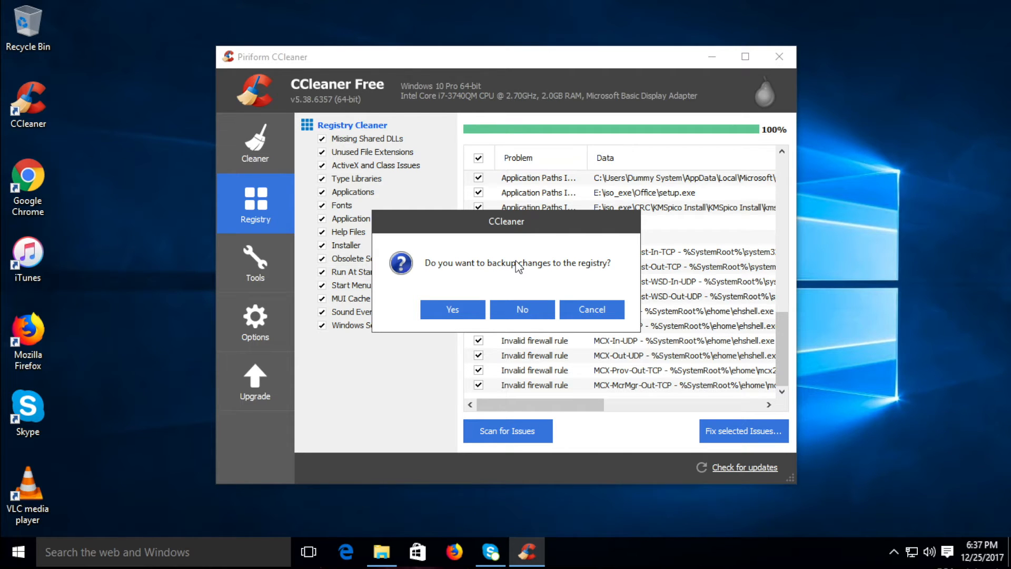
pyautogui.moveTo(508, 226); pyautogui.dragTo(318, 220)
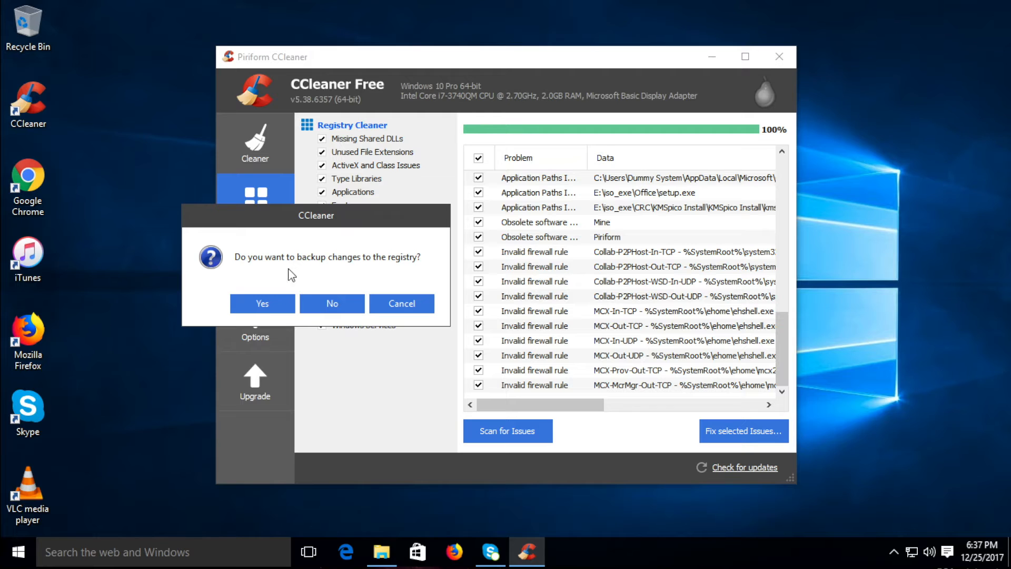
pyautogui.click(273, 299)
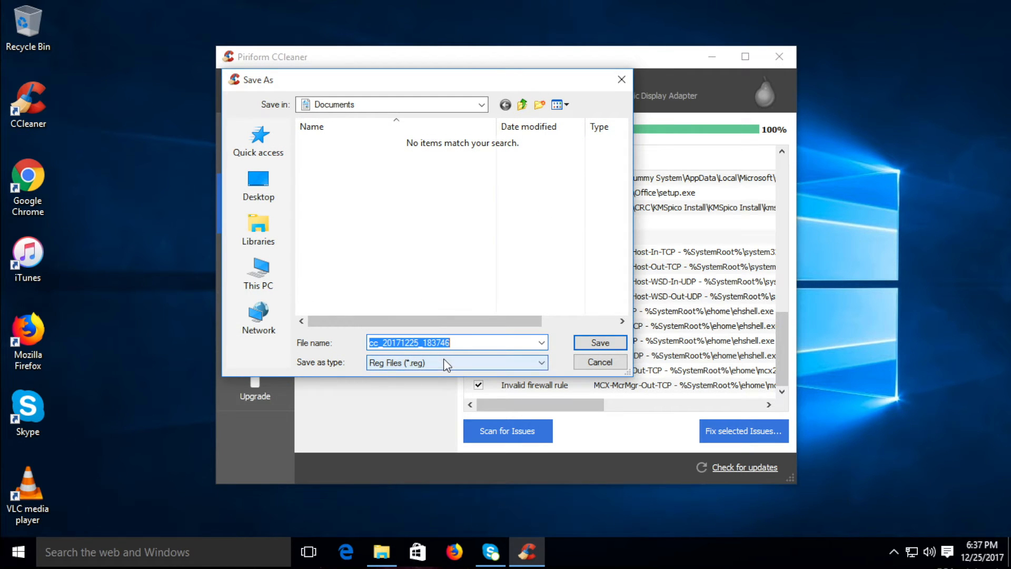
pyautogui.click(272, 182)
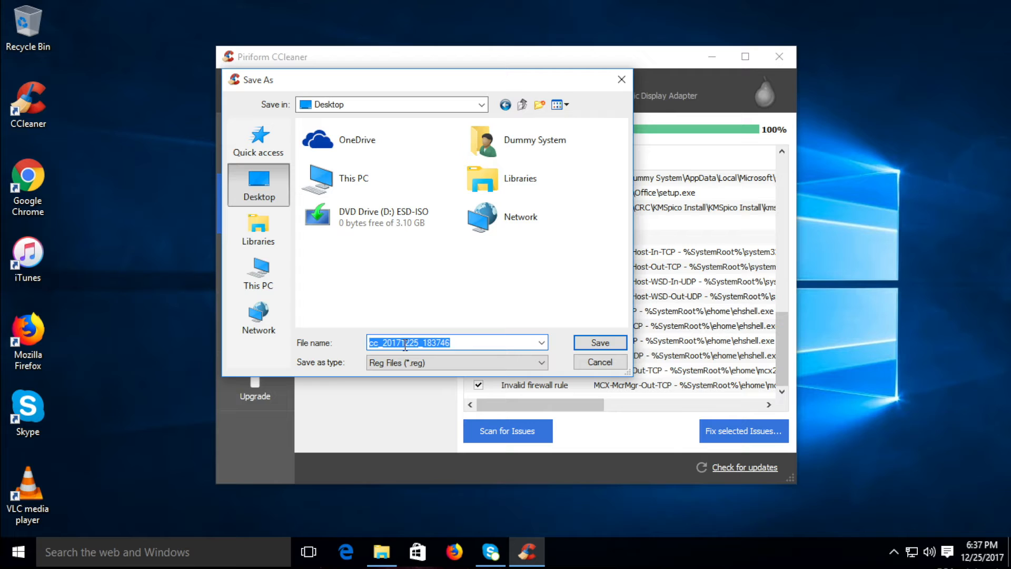
pyautogui.write('Registry Changes ')
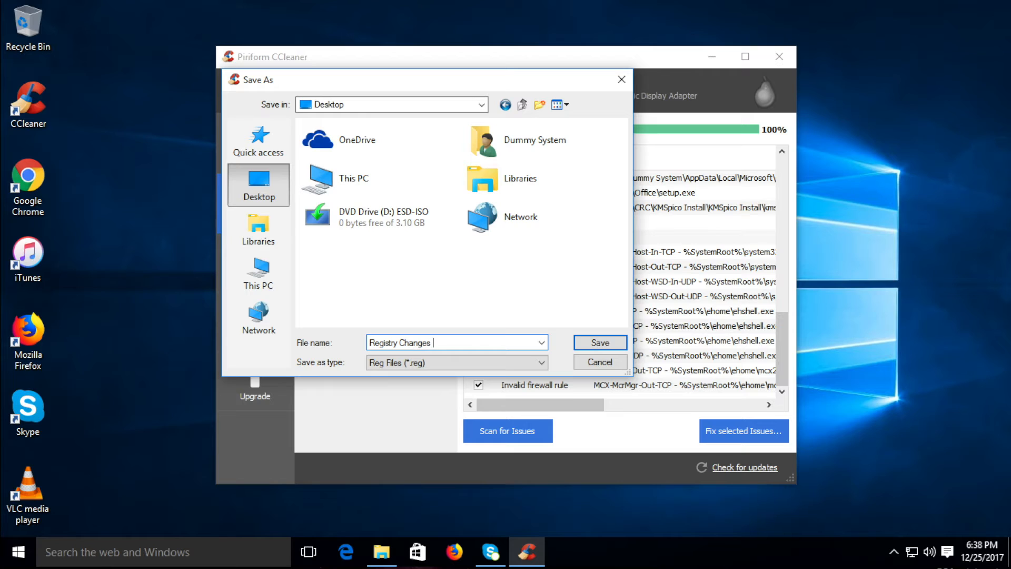
pyautogui.write('26122017')
pyautogui.click(600, 343)
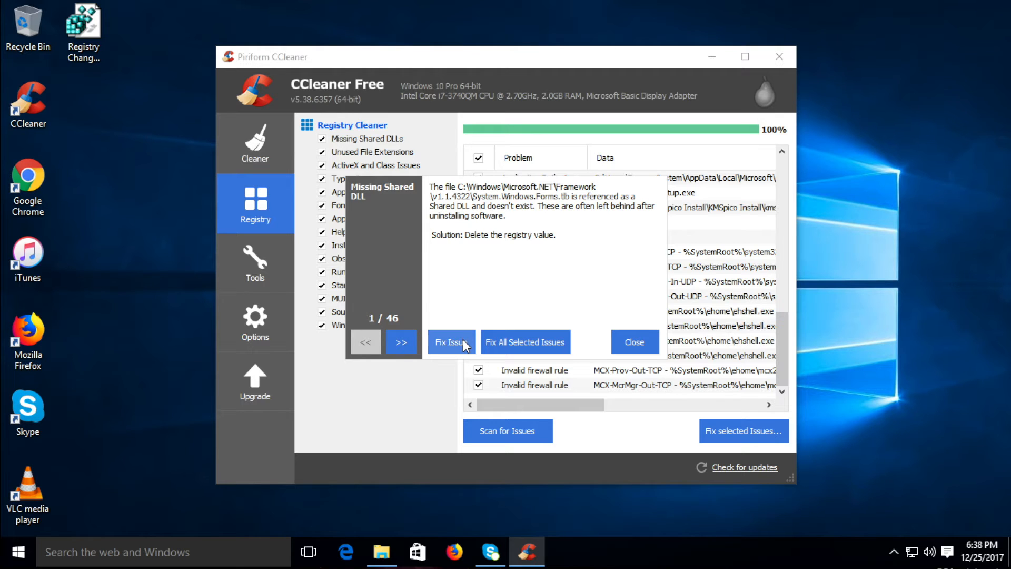
pyautogui.click(533, 342)
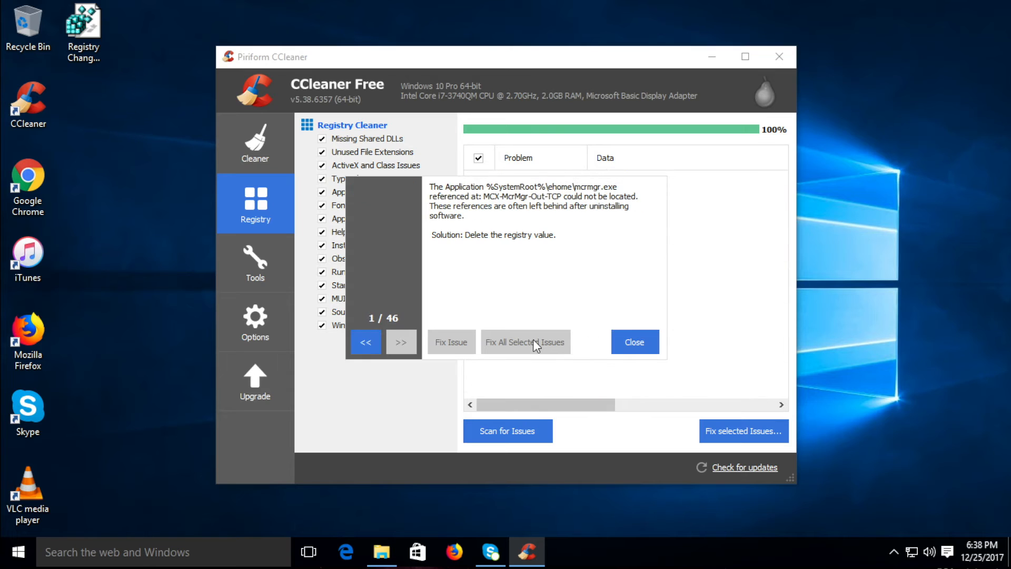
pyautogui.click(640, 341)
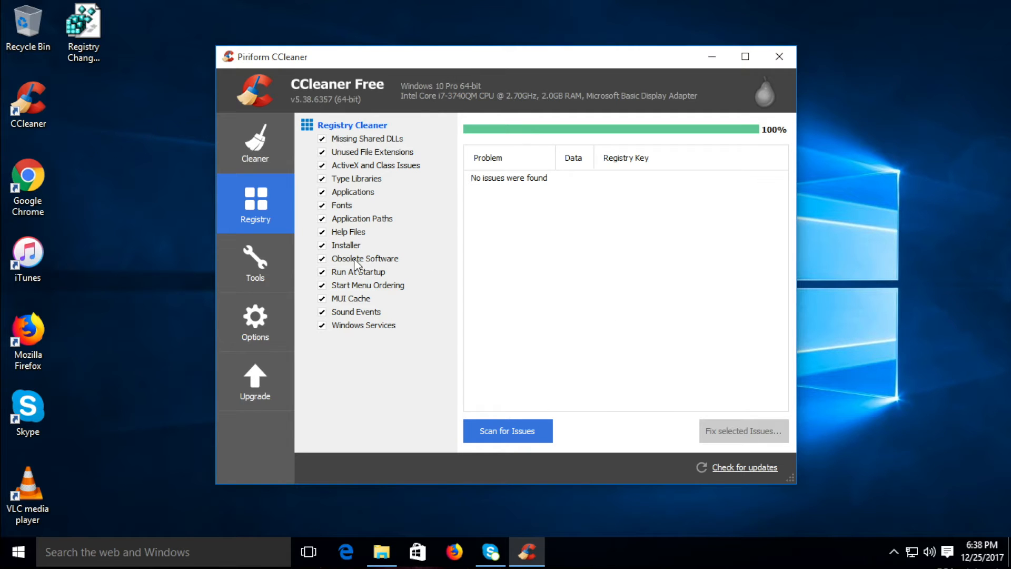
# Look through CCleaner's list of programs to remove and select Apple Software Update to see the available actions
pyautogui.click(267, 258)
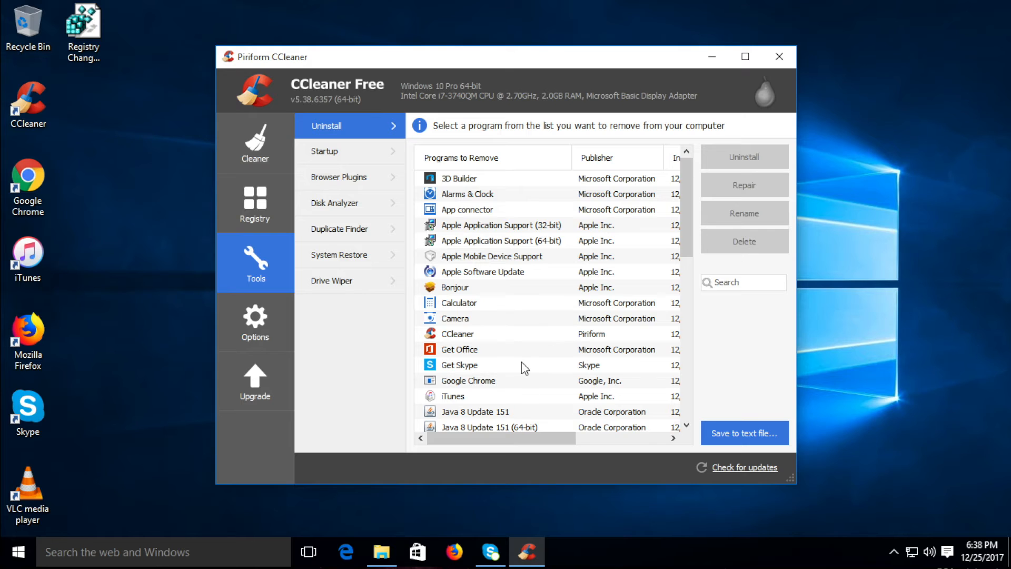
pyautogui.scroll(-4, 521, 362)
pyautogui.scroll(-4, 522, 362)
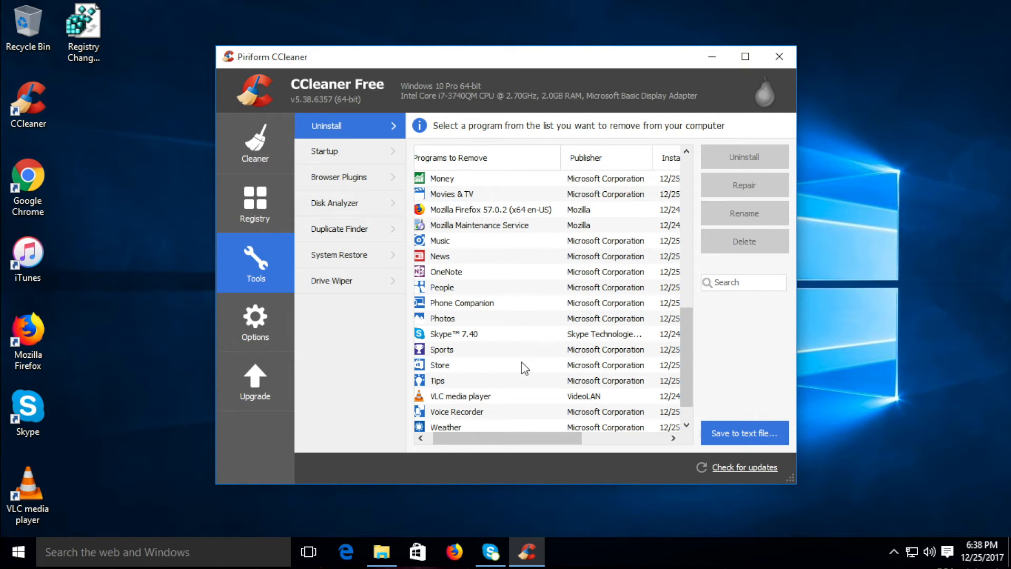
pyautogui.scroll(8, 521, 362)
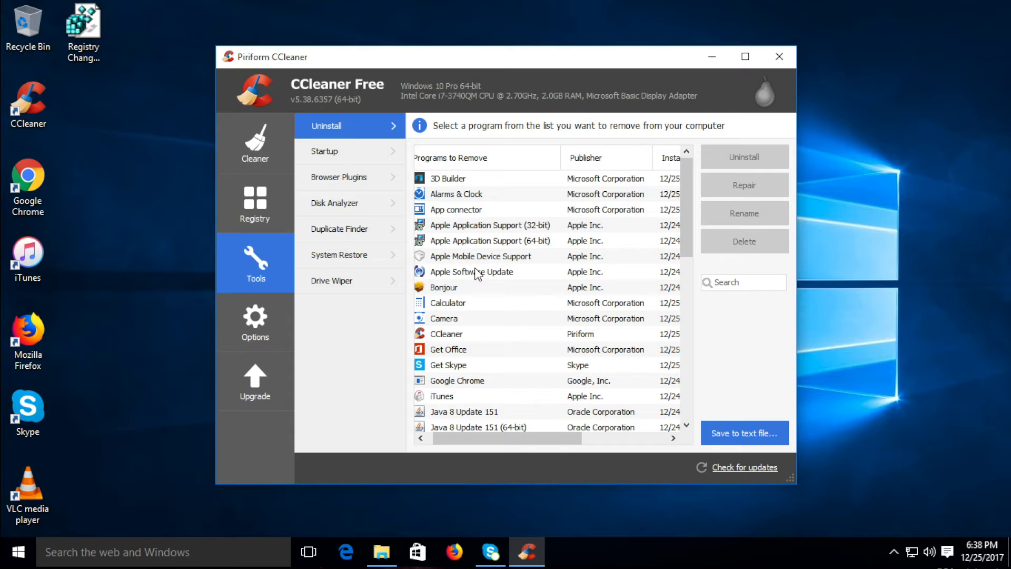
pyautogui.click(477, 274)
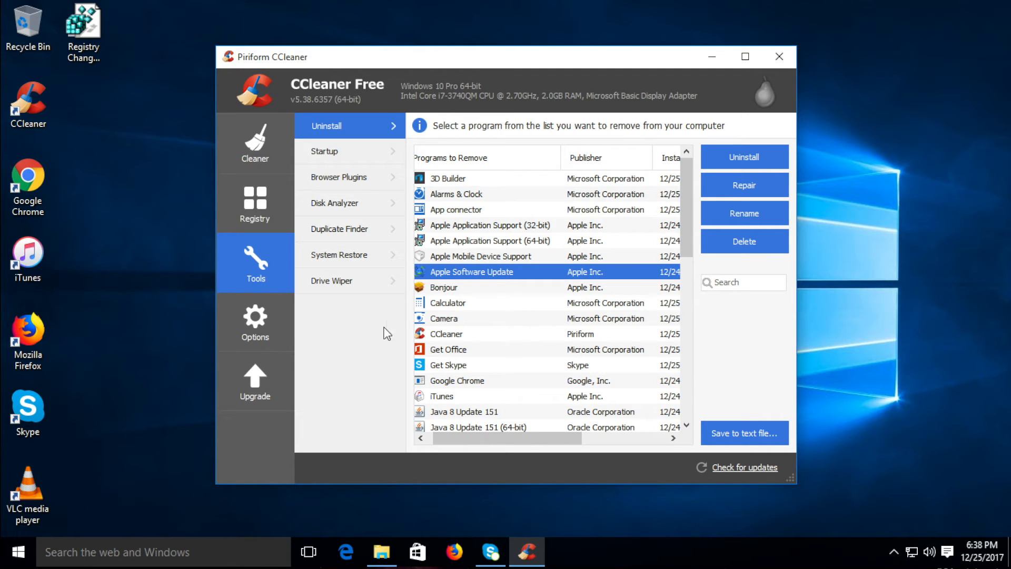
# Open the Control Panel's Programs and Features list, look through it and move its window down to uncover CCleaner
pyautogui.click(11, 553)
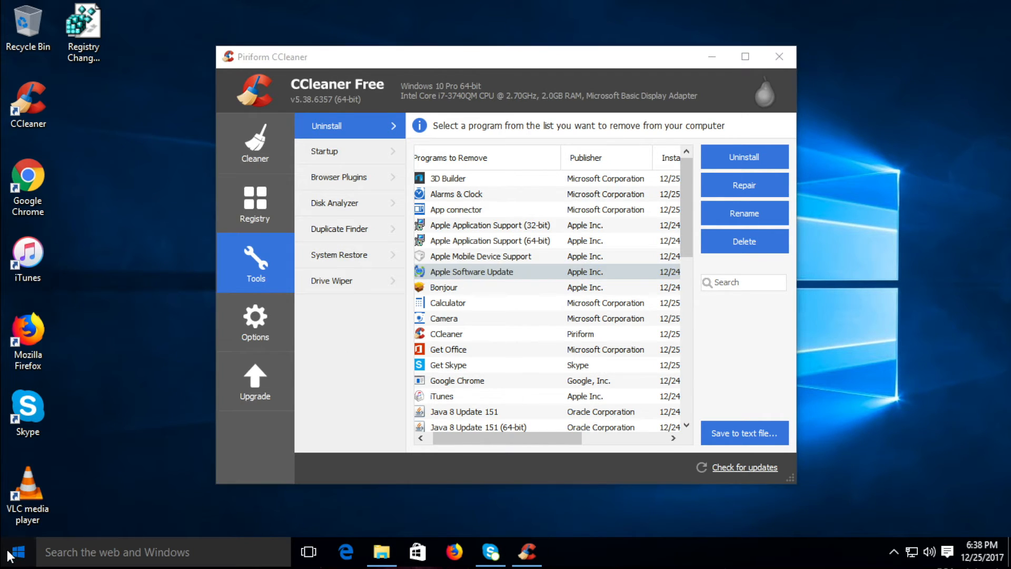
pyautogui.write('contro')
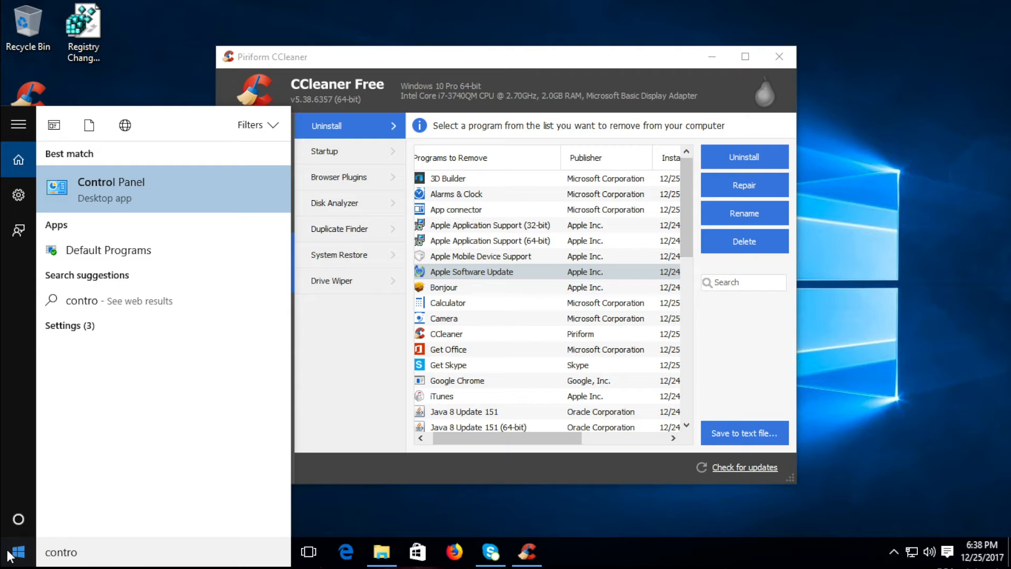
pyautogui.write('l')
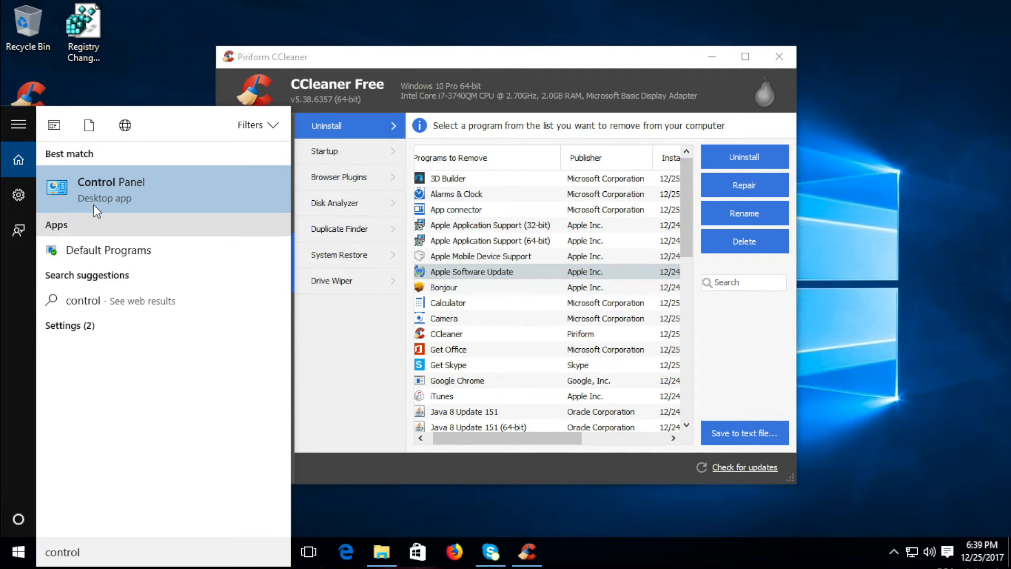
pyautogui.click(93, 173)
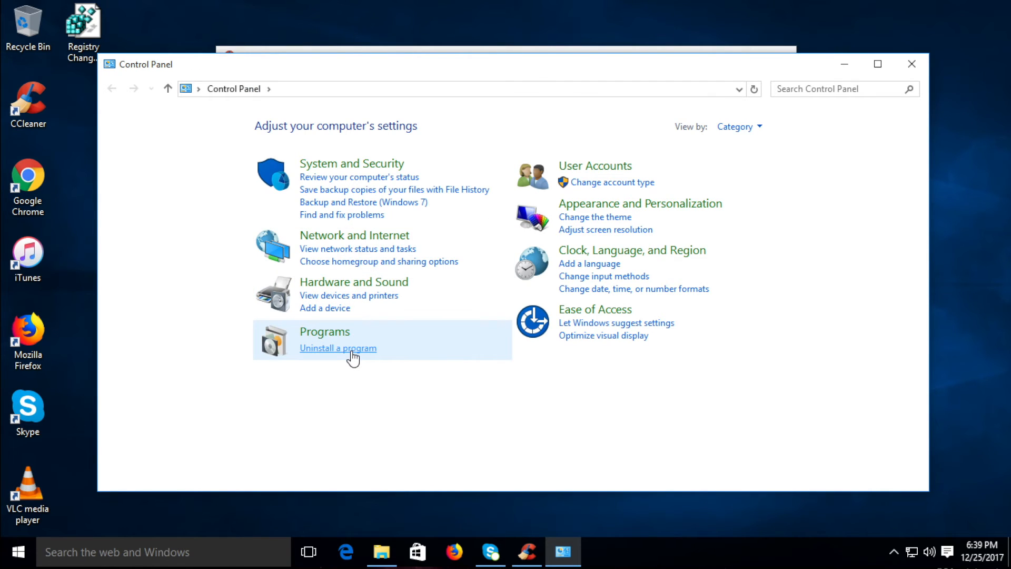
pyautogui.click(352, 348)
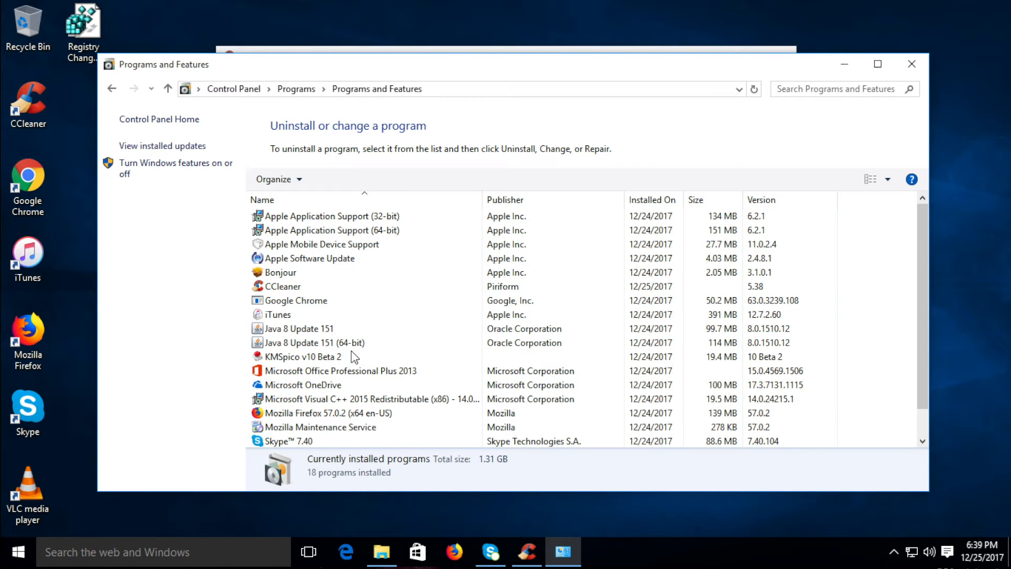
pyautogui.scroll(-1, 354, 358)
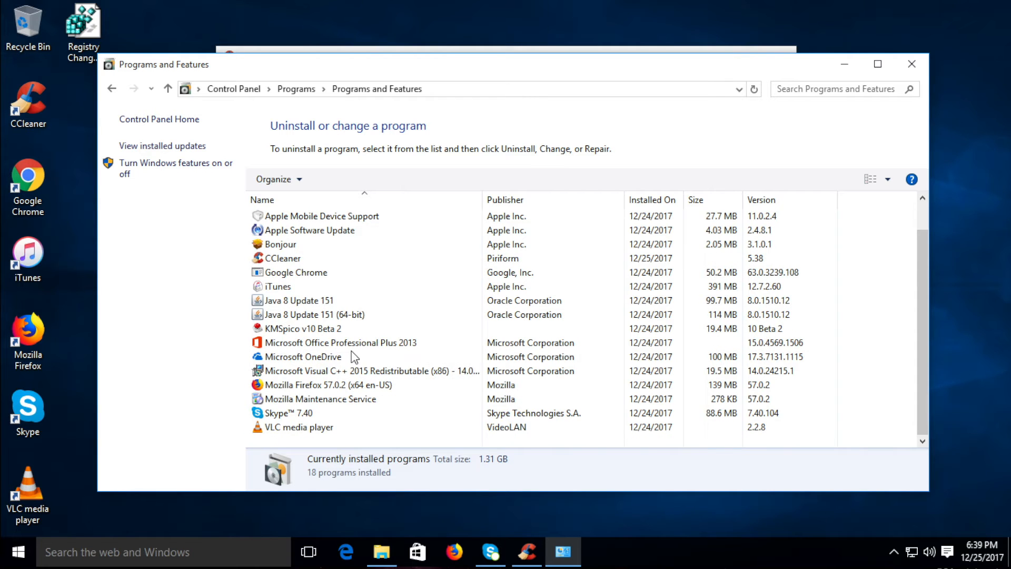
pyautogui.scroll(1, 354, 357)
pyautogui.moveTo(445, 64); pyautogui.dragTo(467, 354)
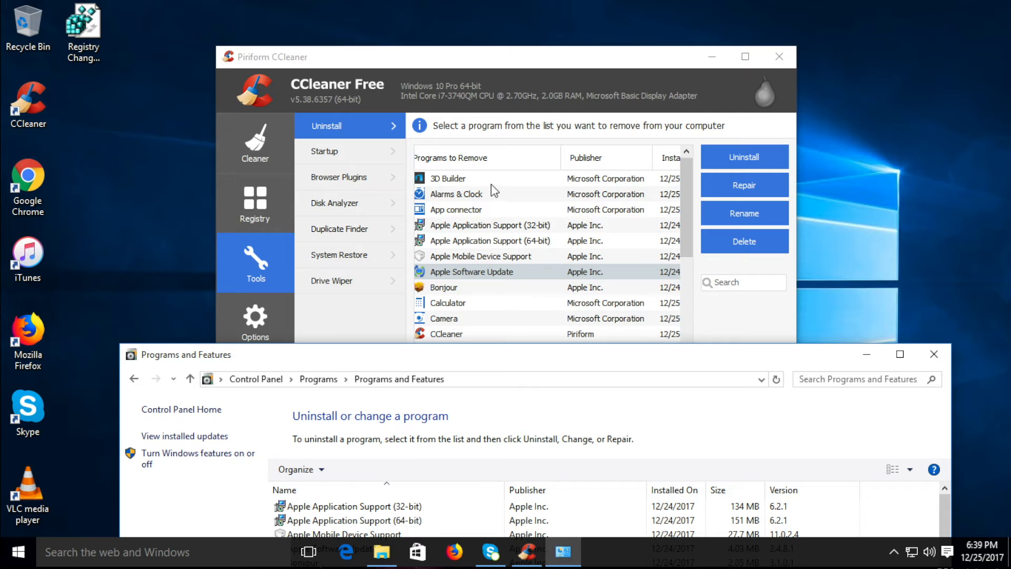
# Compare CCleaner's removable programs with Programs and Features, checking the actions for Microsoft Solitaire Collection, Movies & TV and Microsoft OneDrive
pyautogui.click(481, 228)
pyautogui.scroll(-5, 481, 230)
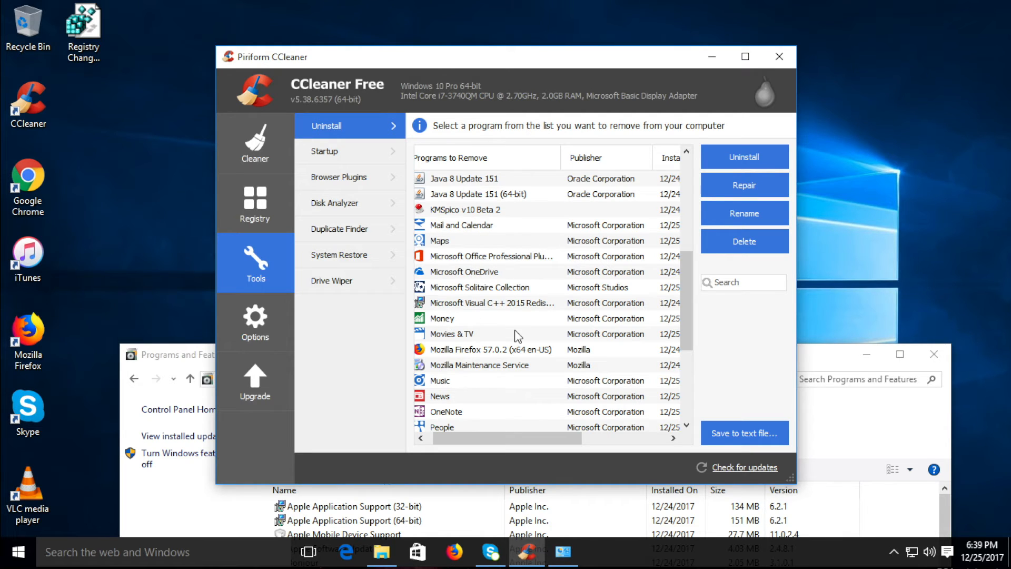
pyautogui.click(494, 288)
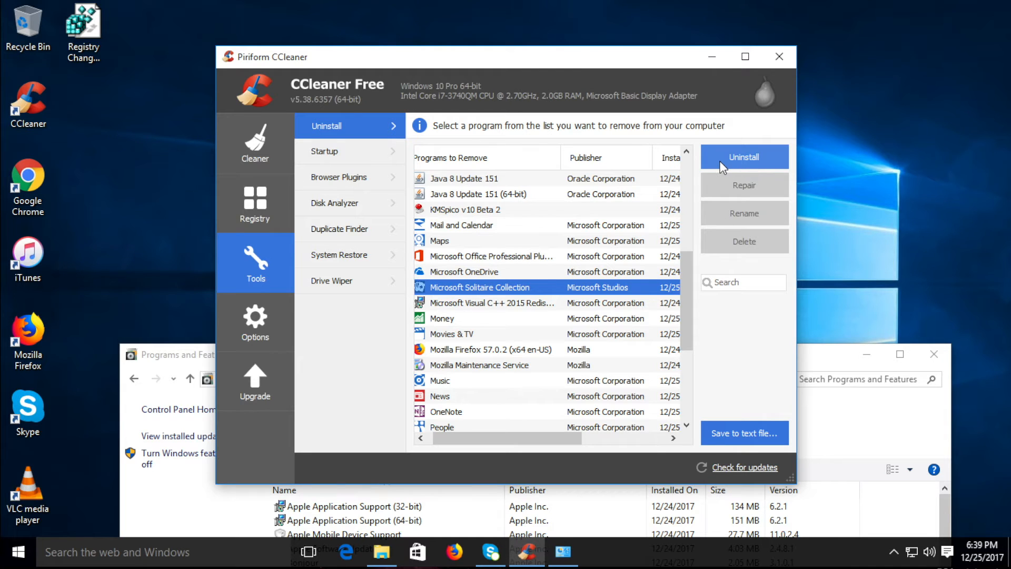
pyautogui.click(497, 335)
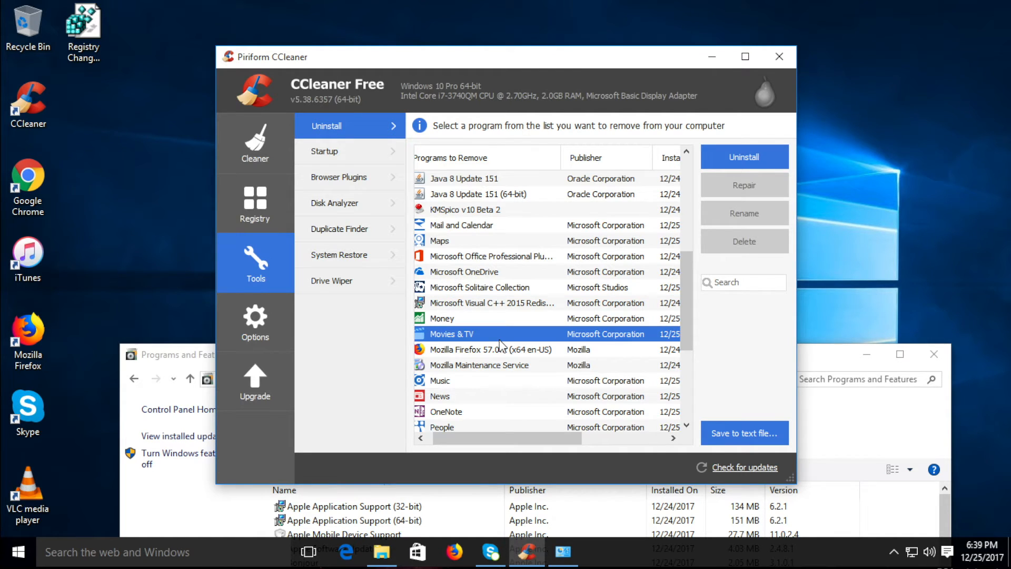
pyautogui.click(540, 271)
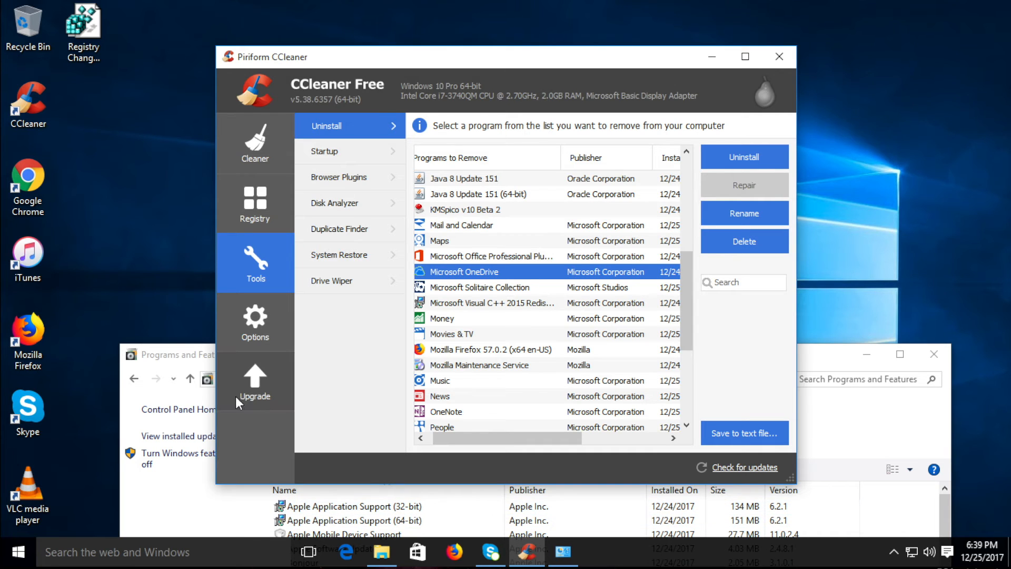
pyautogui.click(201, 363)
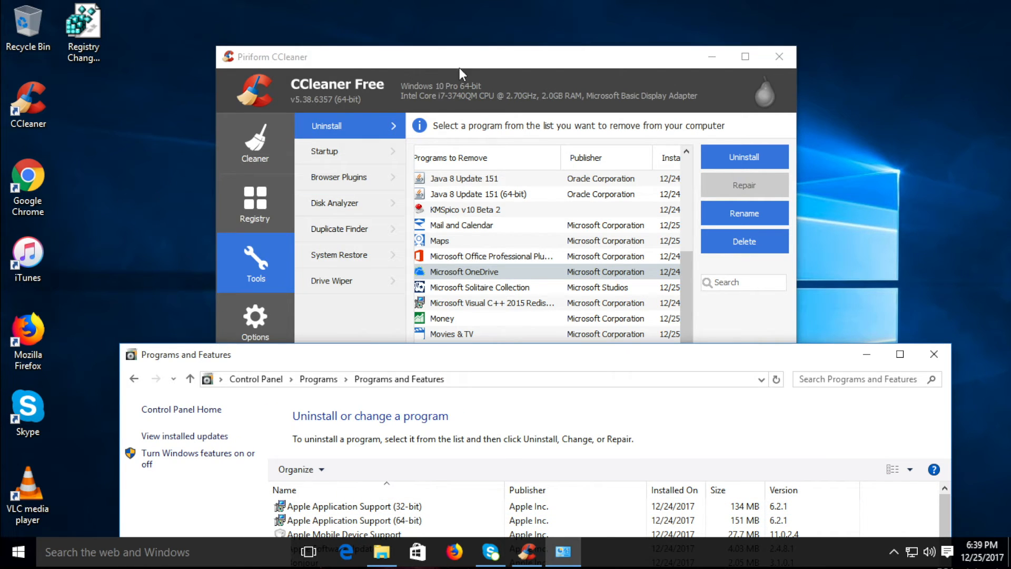
pyautogui.click(478, 53)
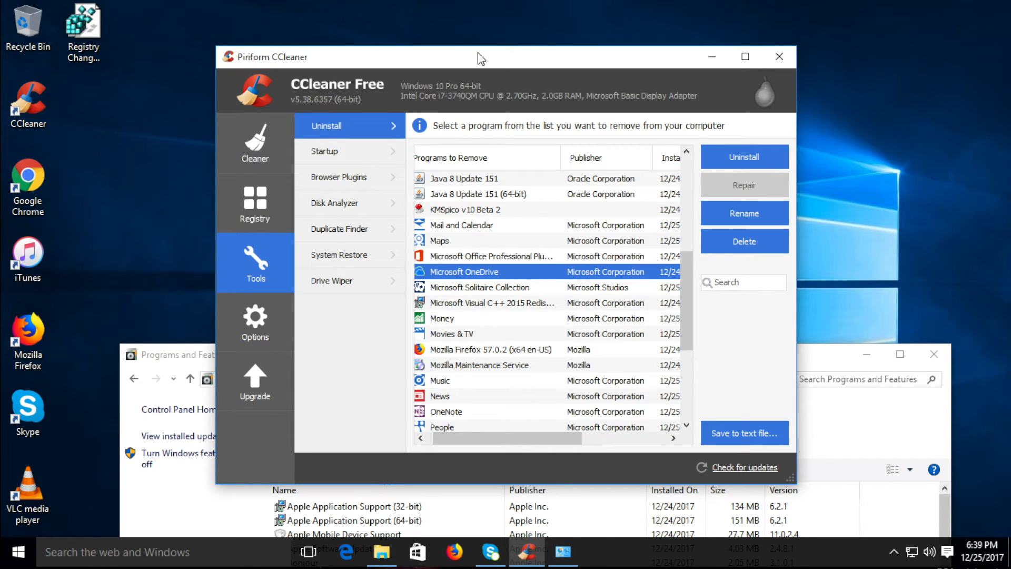
# Review the Windows startup programs in CCleaner, examining the OneDrive, SunJavaUpdateSched, iTunesHelper and Skype entries
pyautogui.click(353, 155)
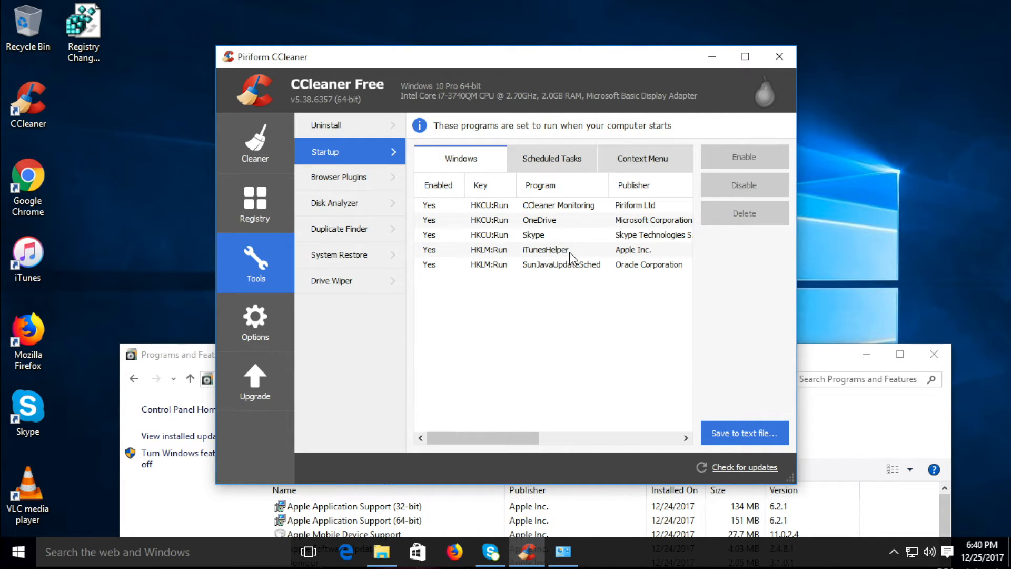
pyautogui.click(526, 212)
pyautogui.press('Down')
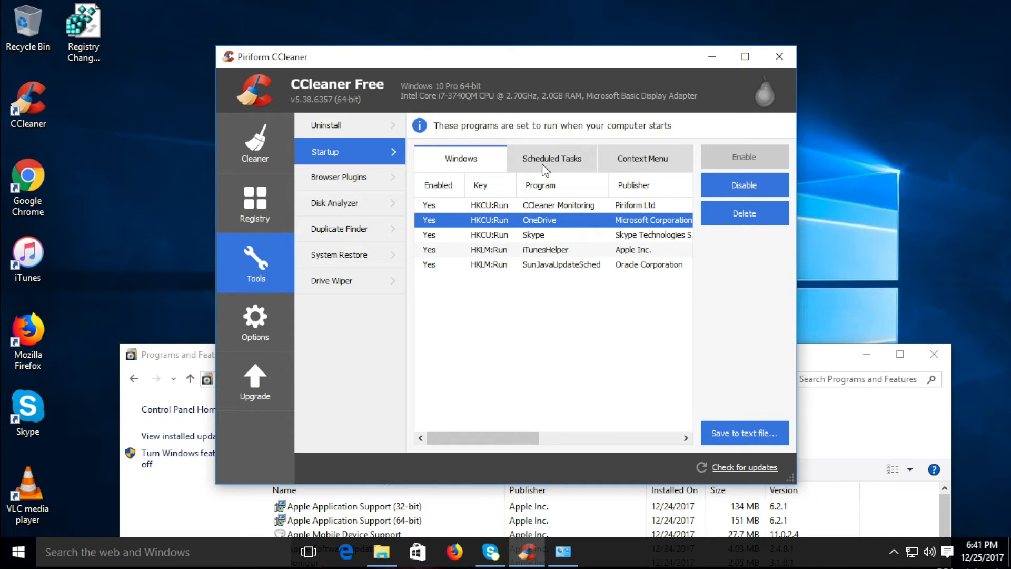
pyautogui.click(542, 266)
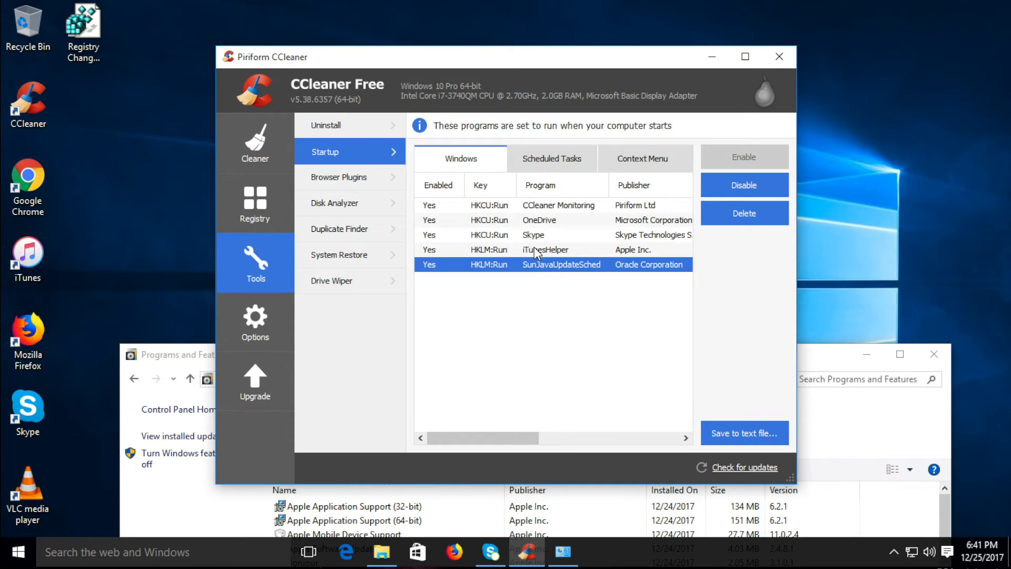
pyautogui.click(536, 252)
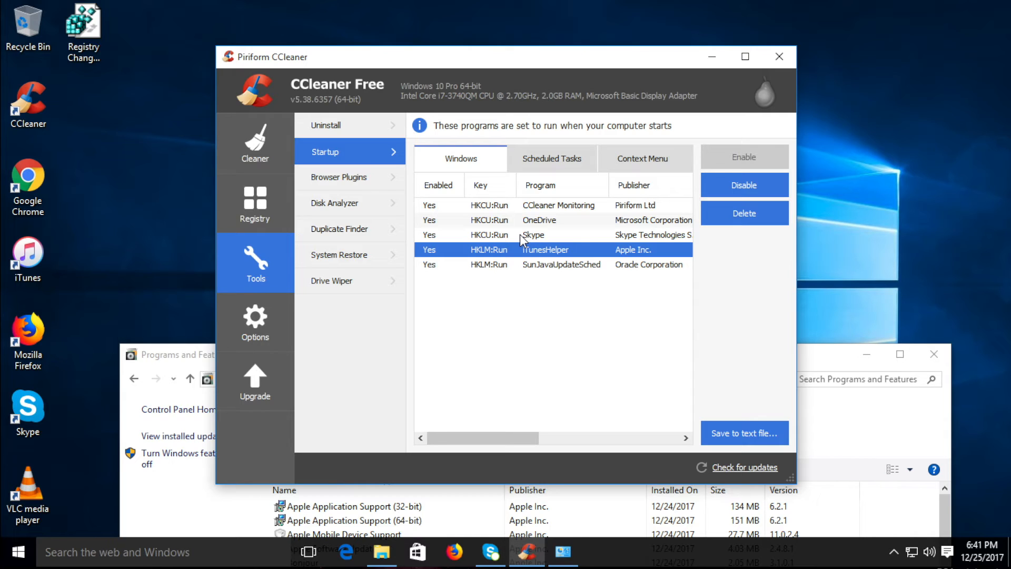
pyautogui.click(520, 234)
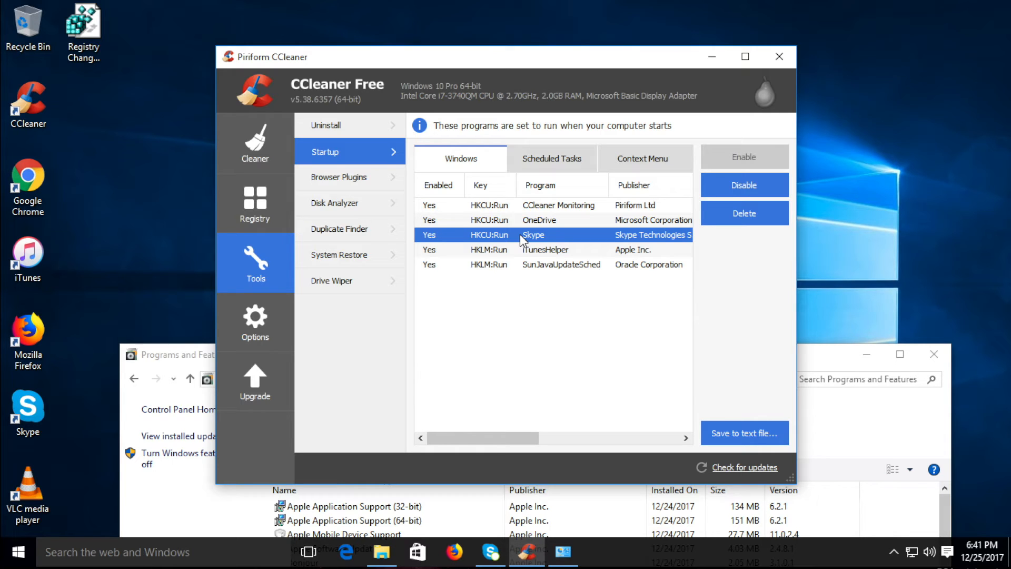
# Disable the Skype entry among the Windows startup programs
pyautogui.rightClick(521, 237)
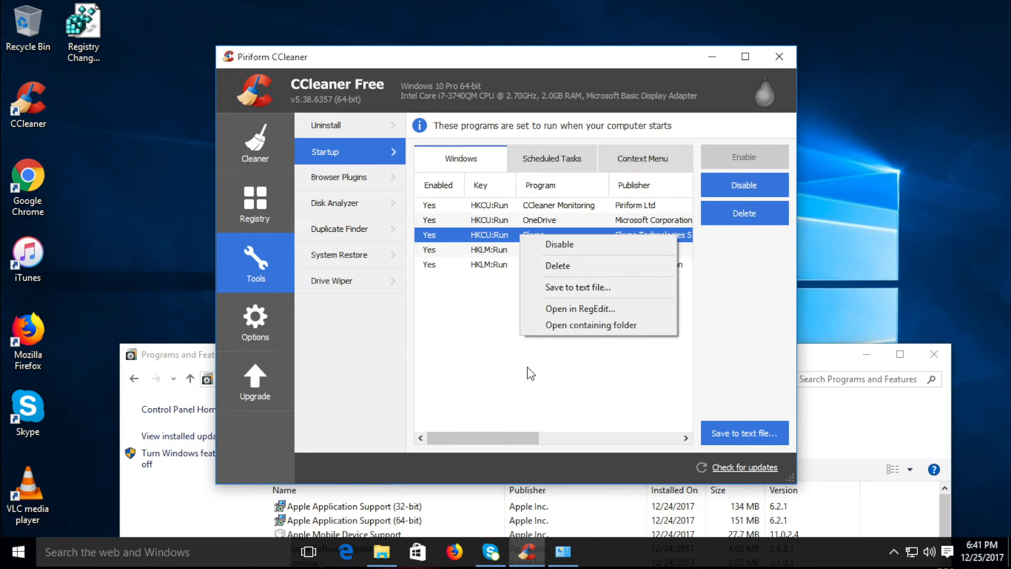
pyautogui.click(558, 250)
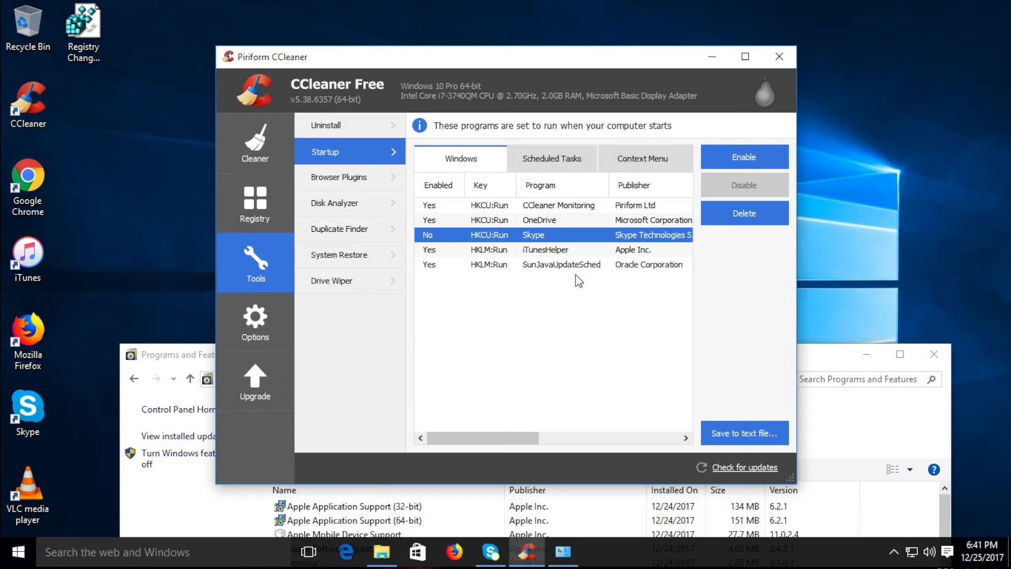
# Review the scheduled startup tasks, examining the CCleanerSkipUAC, GoogleUpdateTaskMachineCore, GoogleUpdateTaskMachineUA and OneDrive Standalone Update entries
pyautogui.click(540, 168)
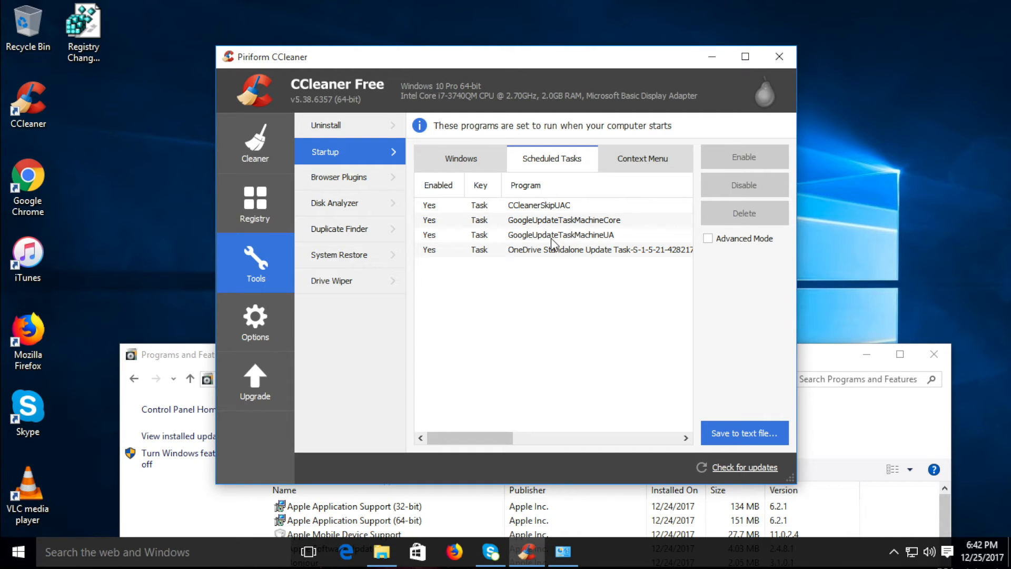
pyautogui.click(541, 223)
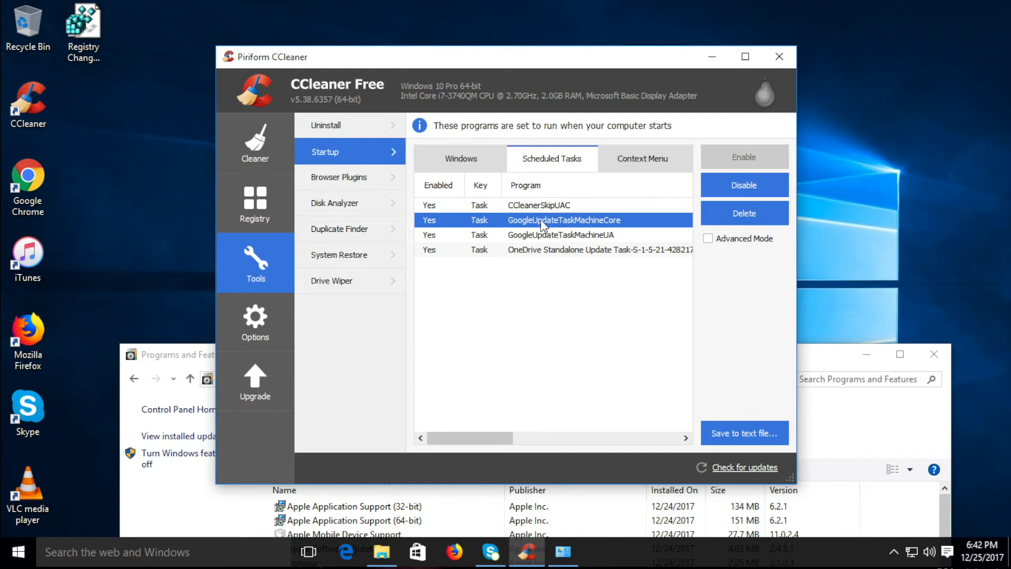
pyautogui.click(535, 206)
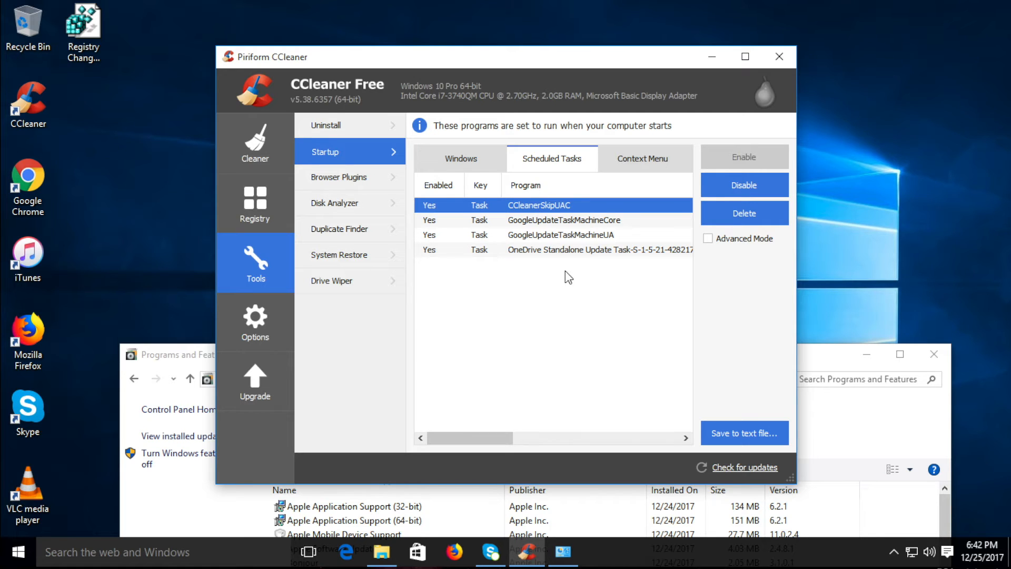
pyautogui.click(551, 252)
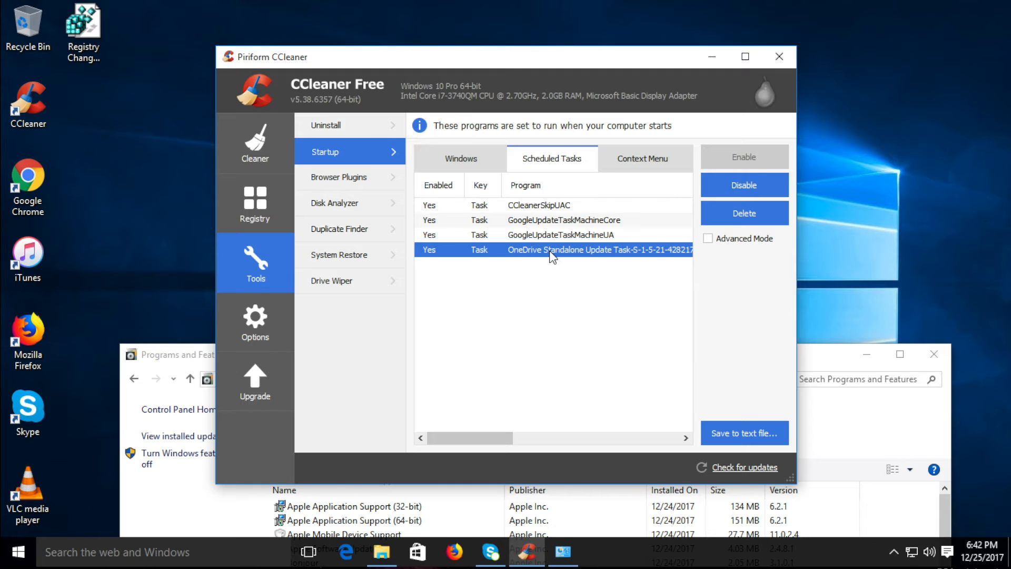
pyautogui.click(551, 205)
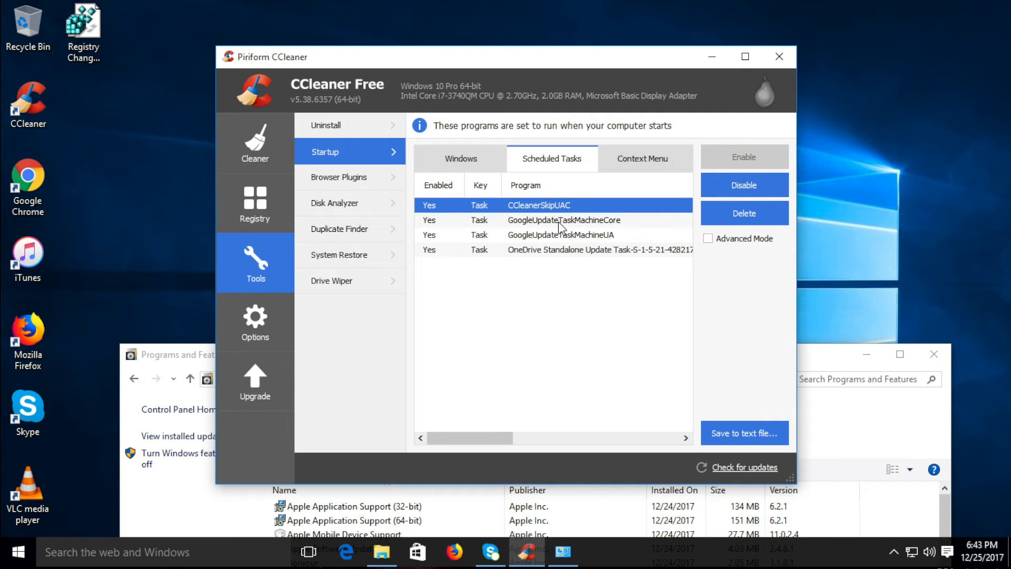
pyautogui.click(559, 221)
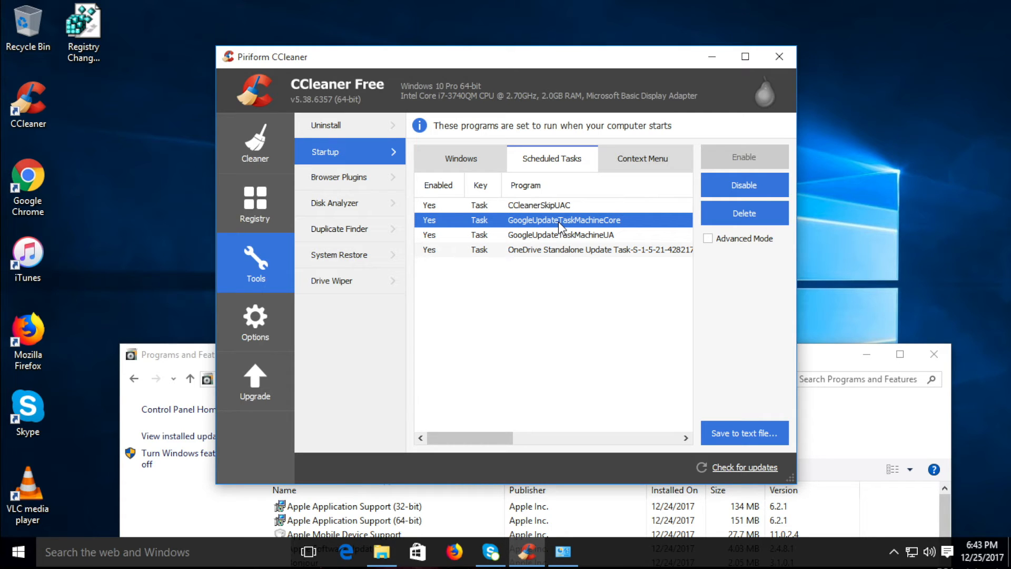
pyautogui.click(559, 235)
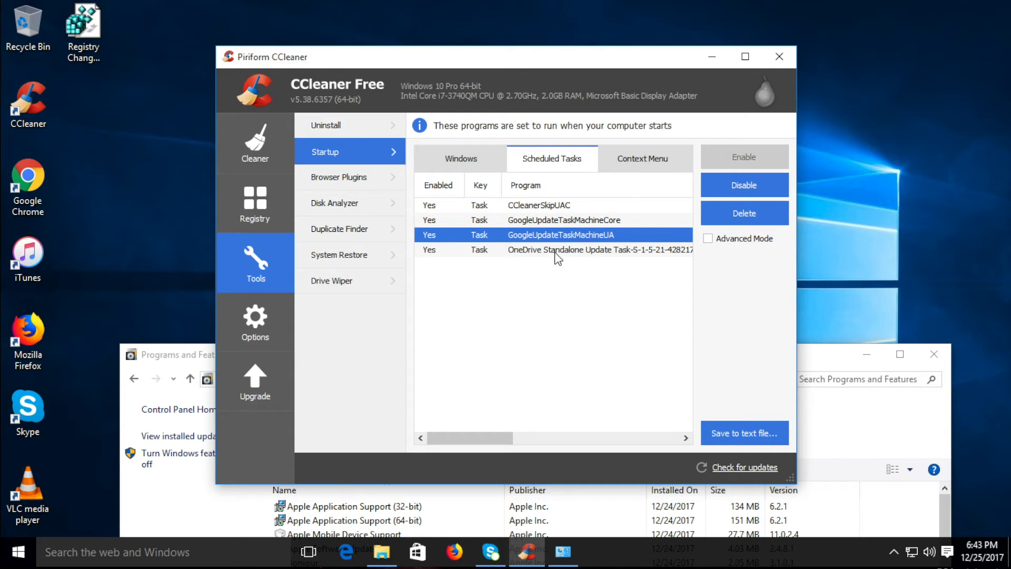
# Disable the OneDrive Standalone Update scheduled task and delete it from the list
pyautogui.click(555, 252)
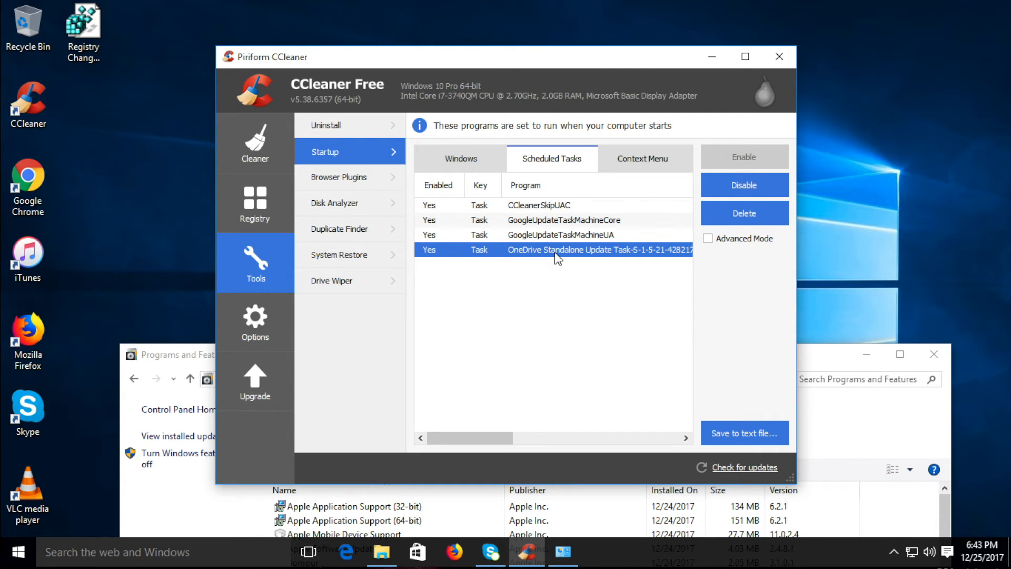
pyautogui.click(756, 194)
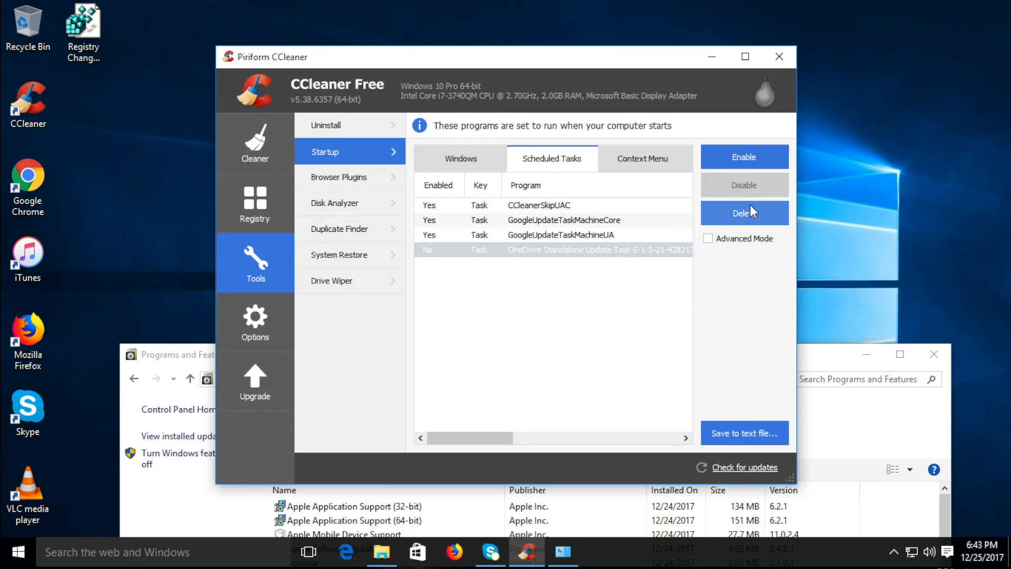
pyautogui.click(750, 205)
pyautogui.click(557, 316)
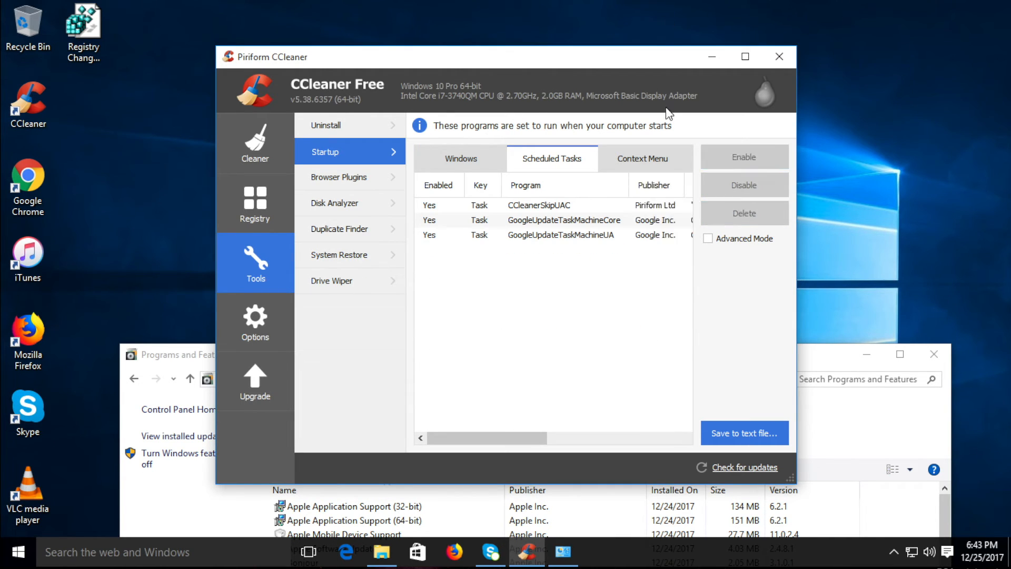
# Examine CCleaner's Context Menu startup entries and compare them with the context menus of the desktop, the CCleaner title bar and the Firefox shortcut
pyautogui.click(652, 158)
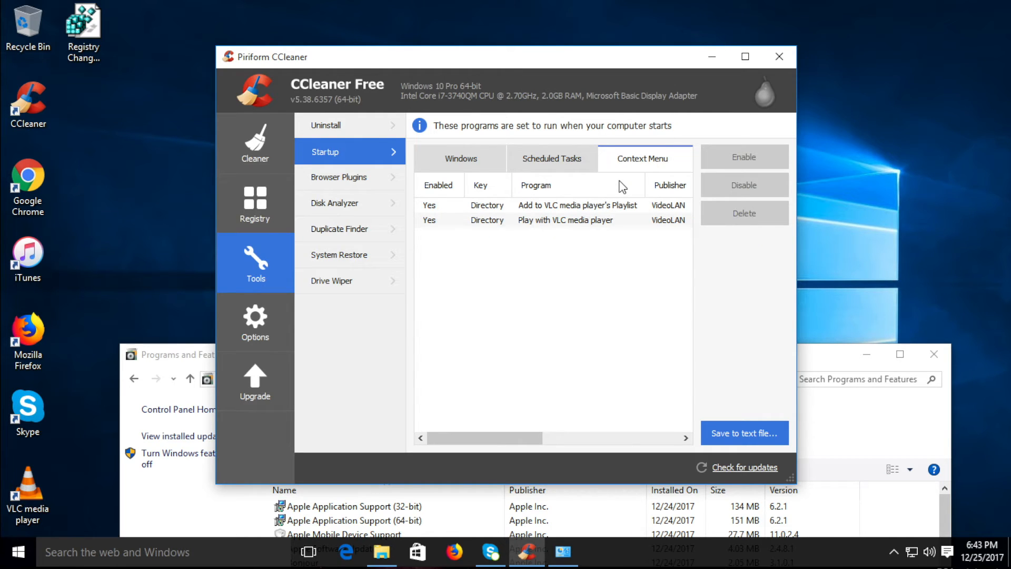
pyautogui.click(168, 108)
pyautogui.rightClick(168, 109)
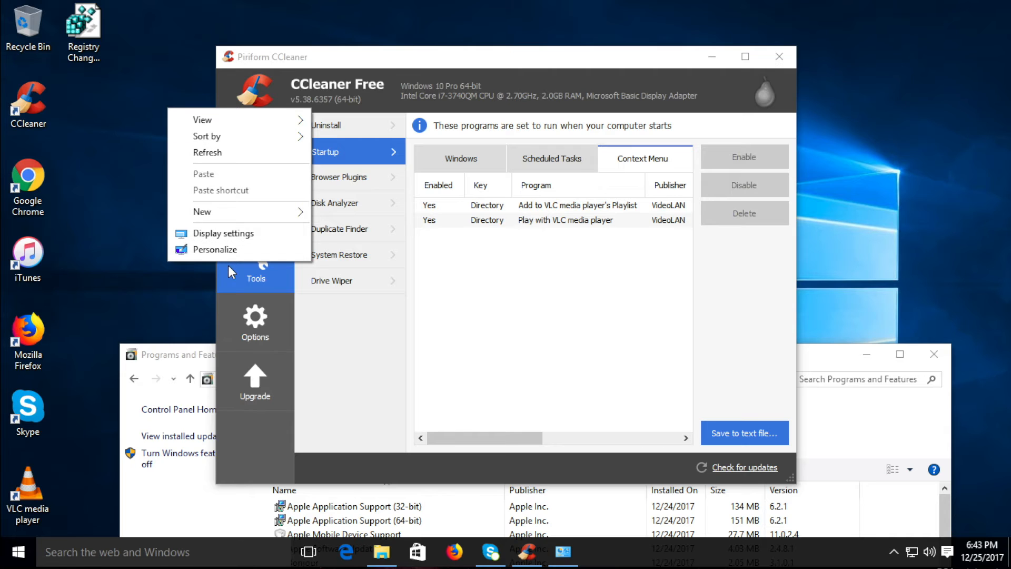
pyautogui.rightClick(419, 64)
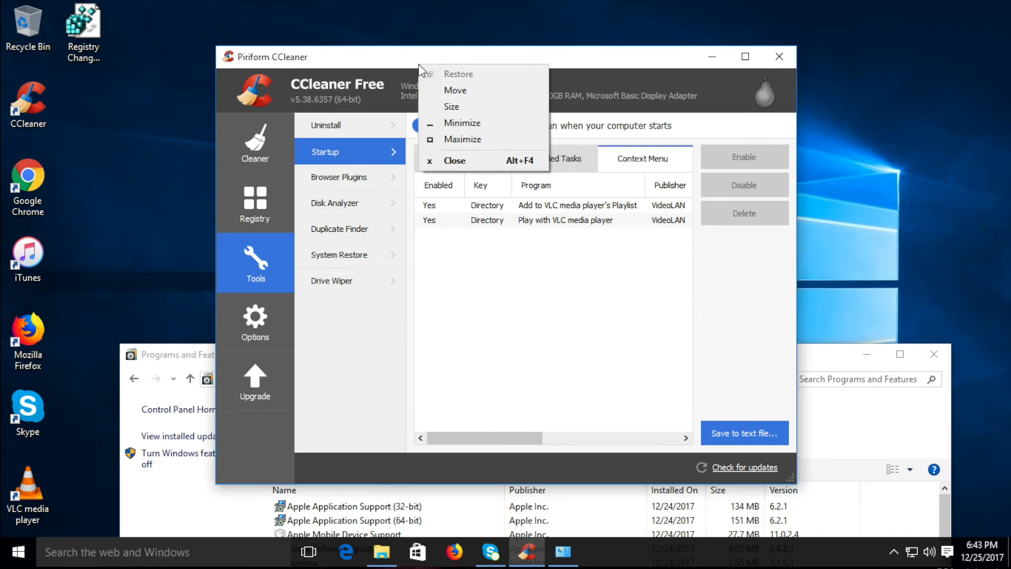
pyautogui.click(461, 364)
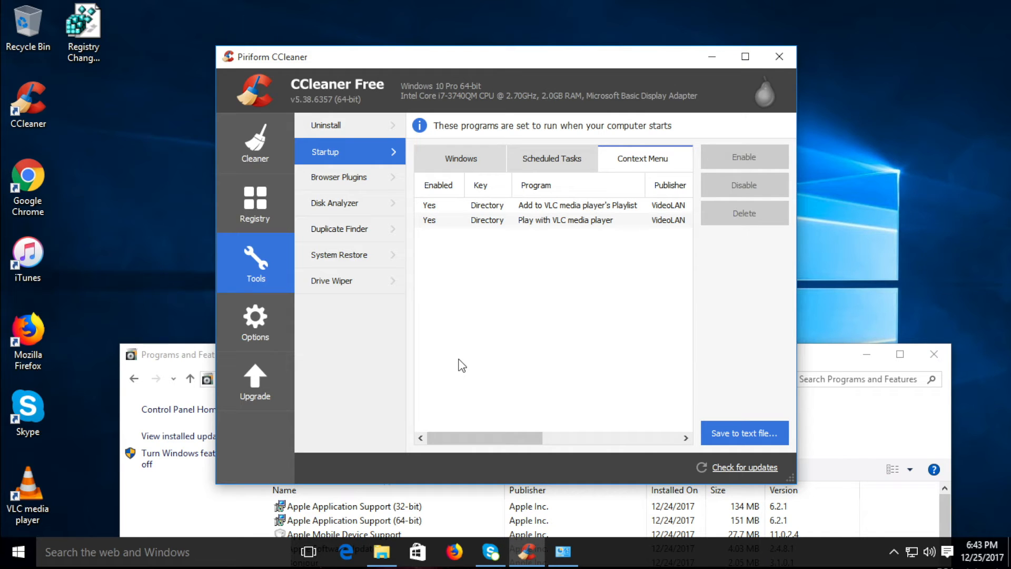
pyautogui.click(839, 357)
pyautogui.moveTo(810, 355); pyautogui.dragTo(812, 72)
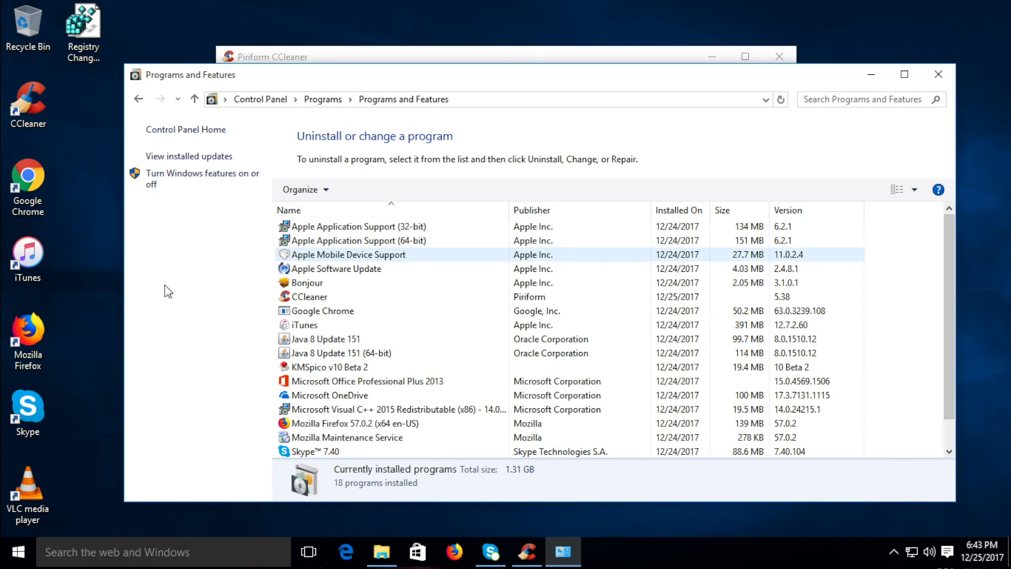
pyautogui.rightClick(25, 337)
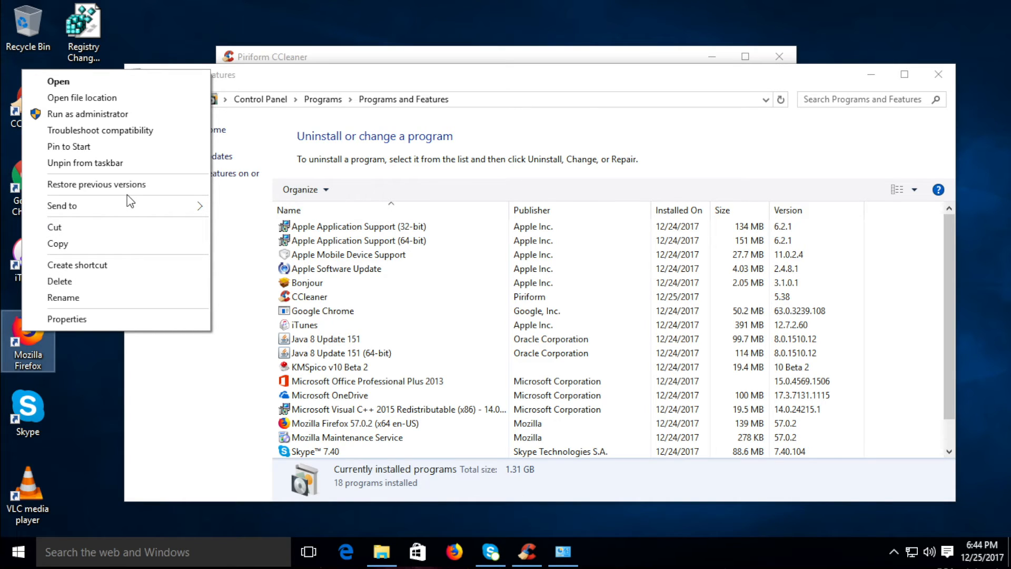
pyautogui.moveTo(416, 81); pyautogui.dragTo(413, 322)
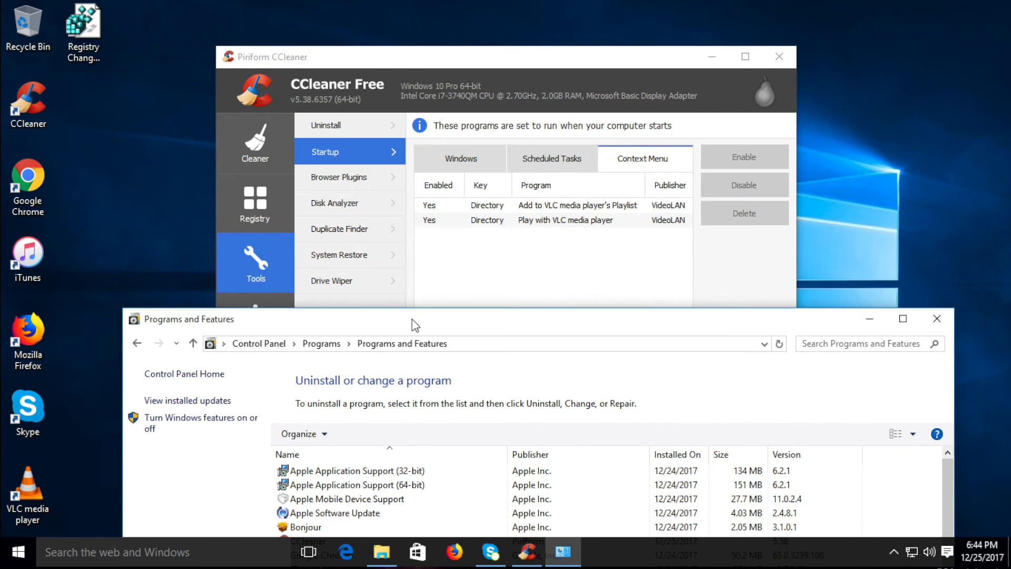
# Disable and delete the "Play with VLC media player" context menu entry, then select "Add to VLC media player's Playlist"
pyautogui.click(644, 161)
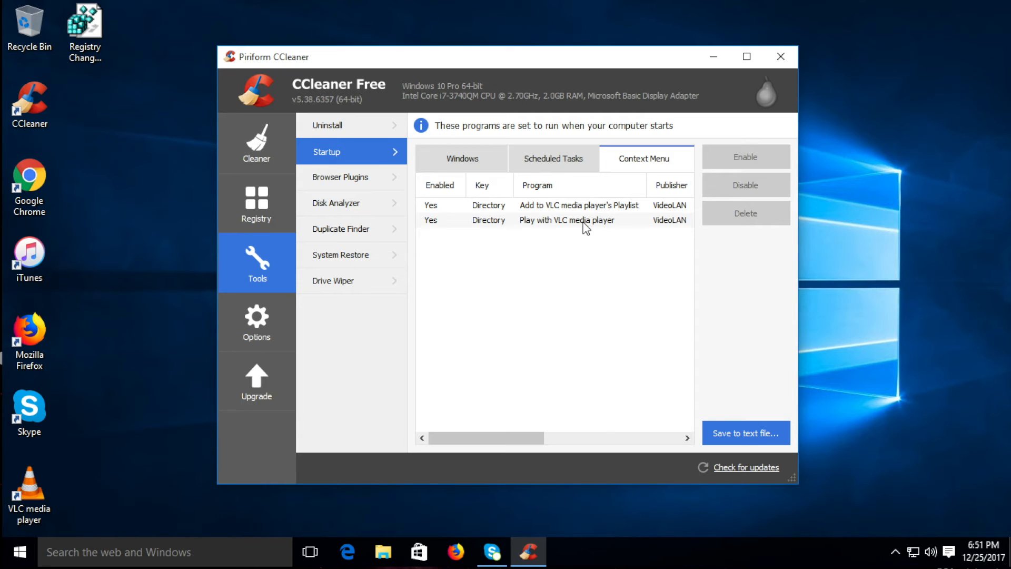
pyautogui.click(584, 223)
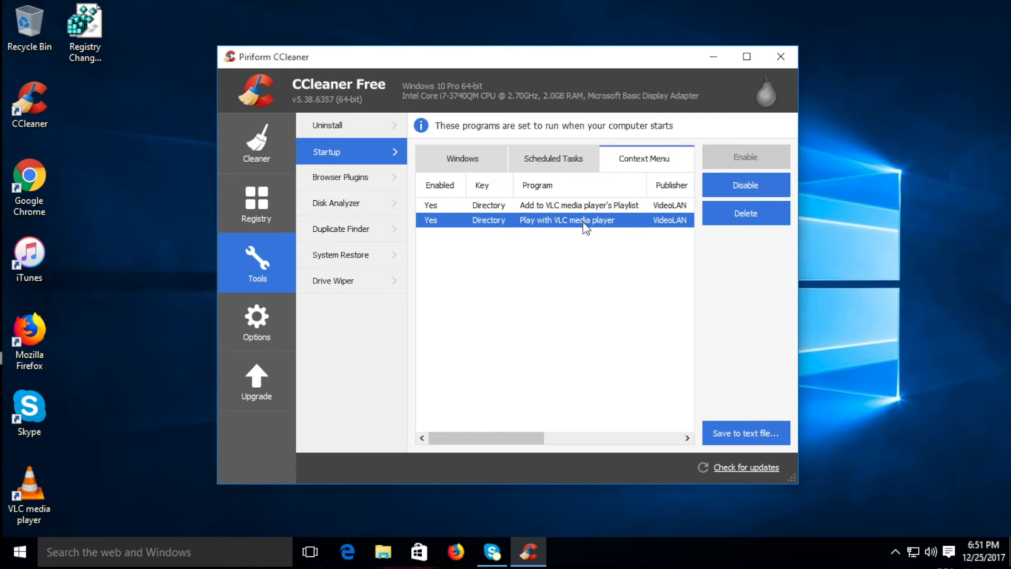
pyautogui.click(723, 191)
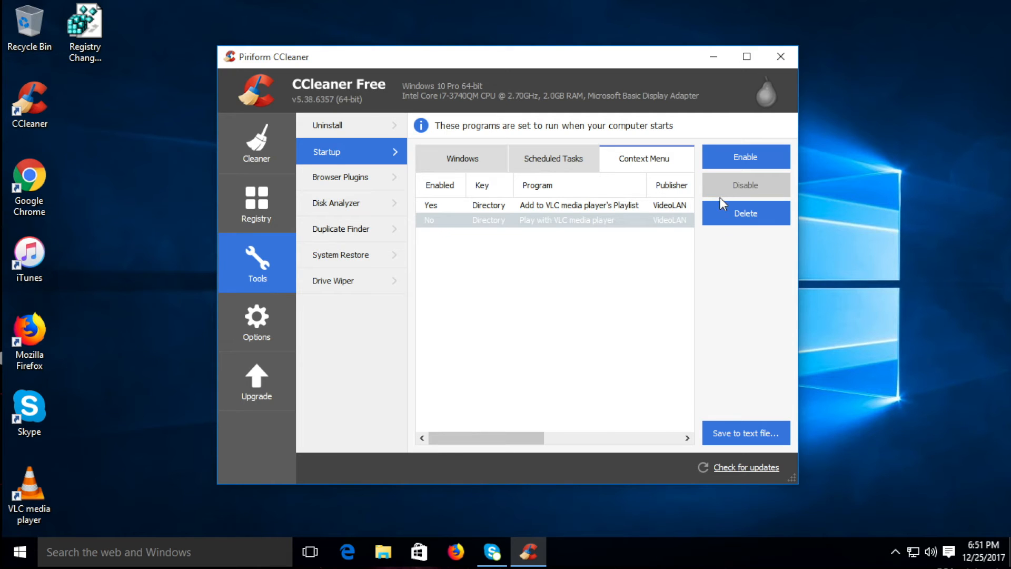
pyautogui.click(727, 220)
pyautogui.click(536, 318)
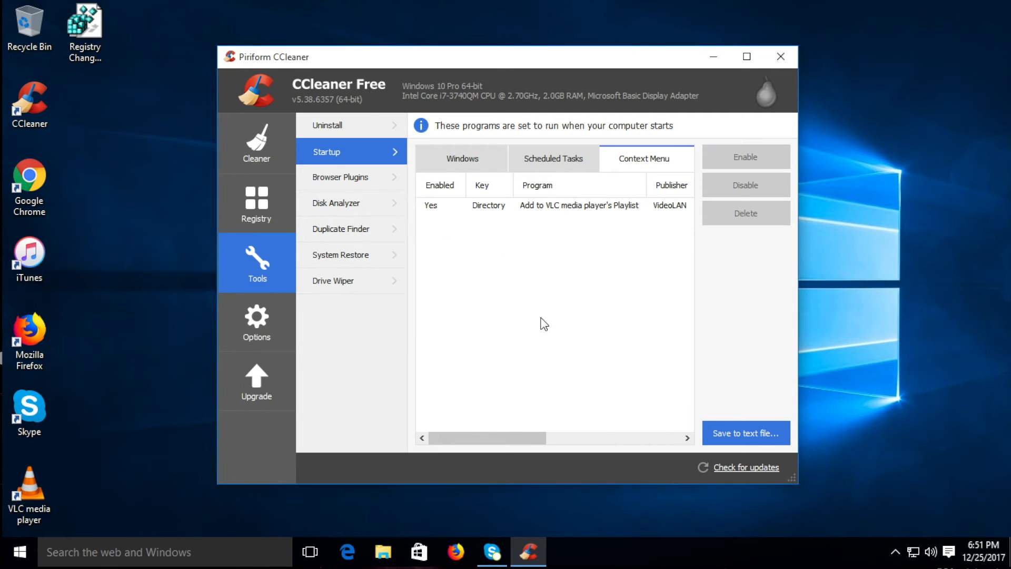
pyautogui.click(521, 205)
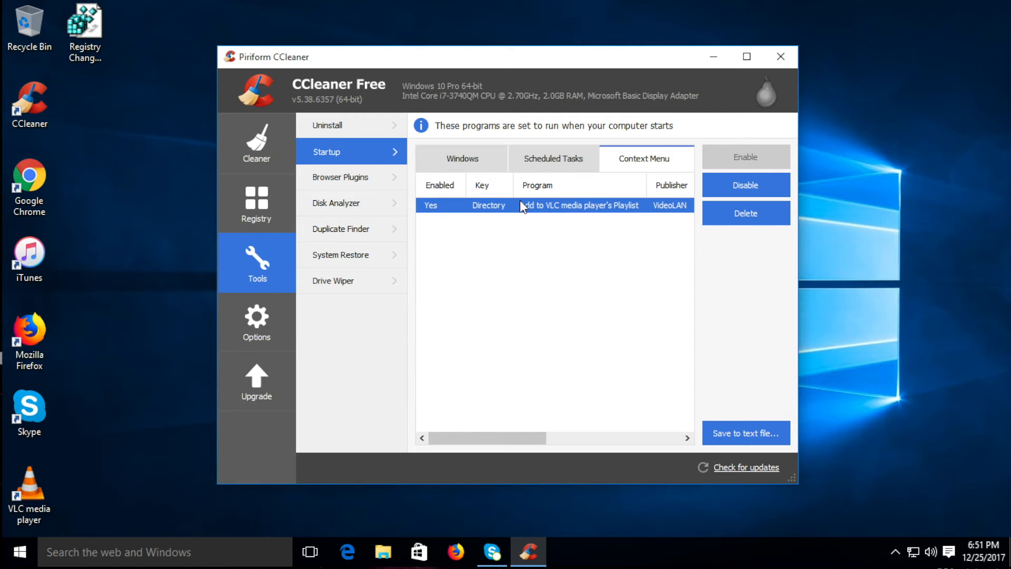
# Review the browser plugins for Internet Explorer and Google Chrome, and select Google Docs Offline to see its available actions
pyautogui.click(376, 188)
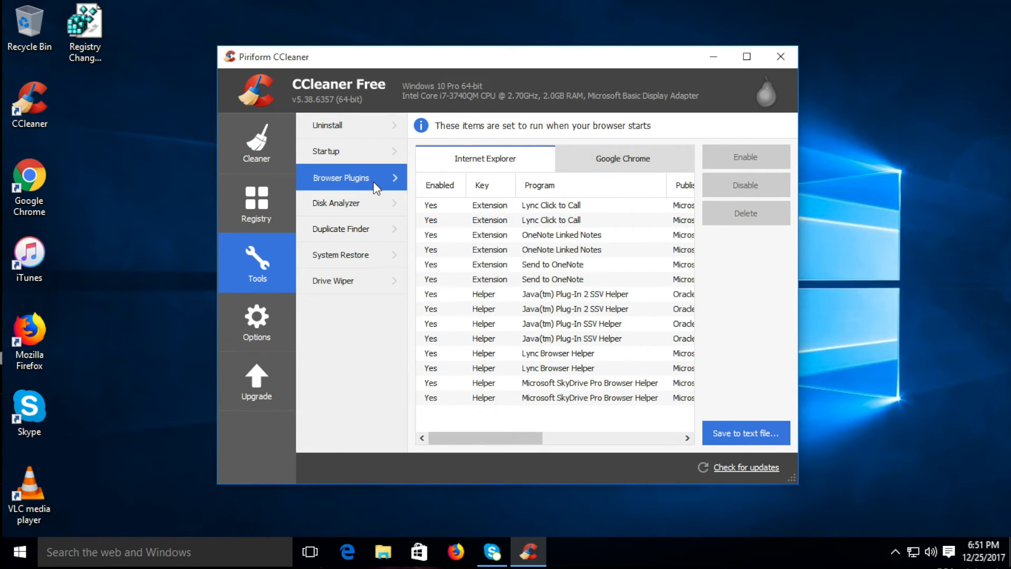
pyautogui.hscroll(3, 586, 343)
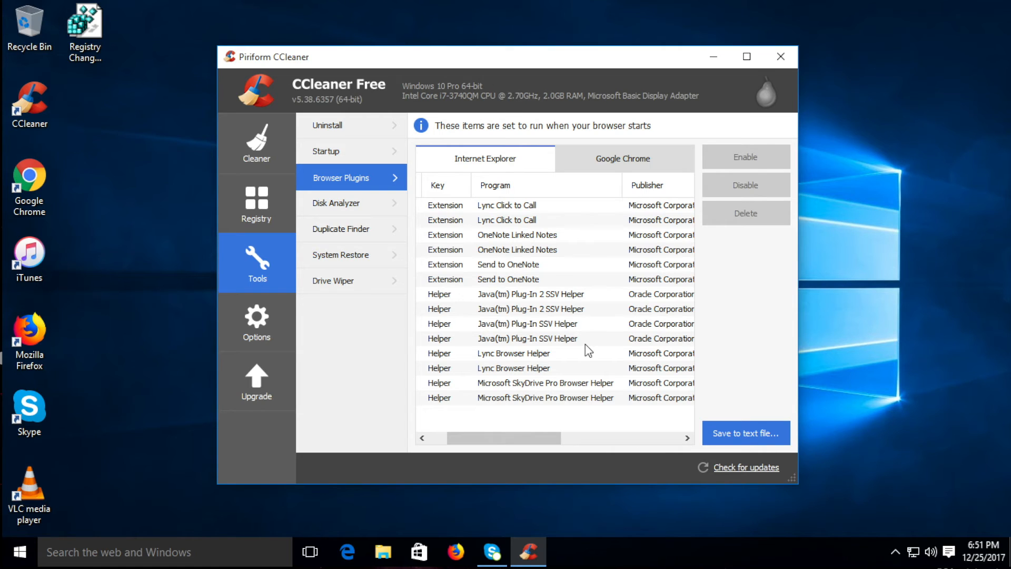
pyautogui.click(601, 169)
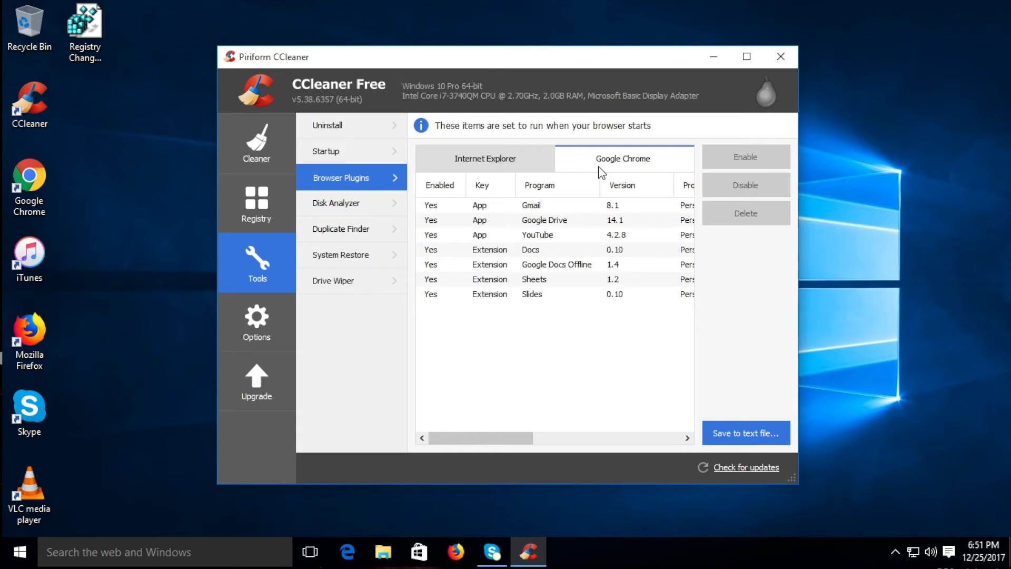
pyautogui.click(562, 444)
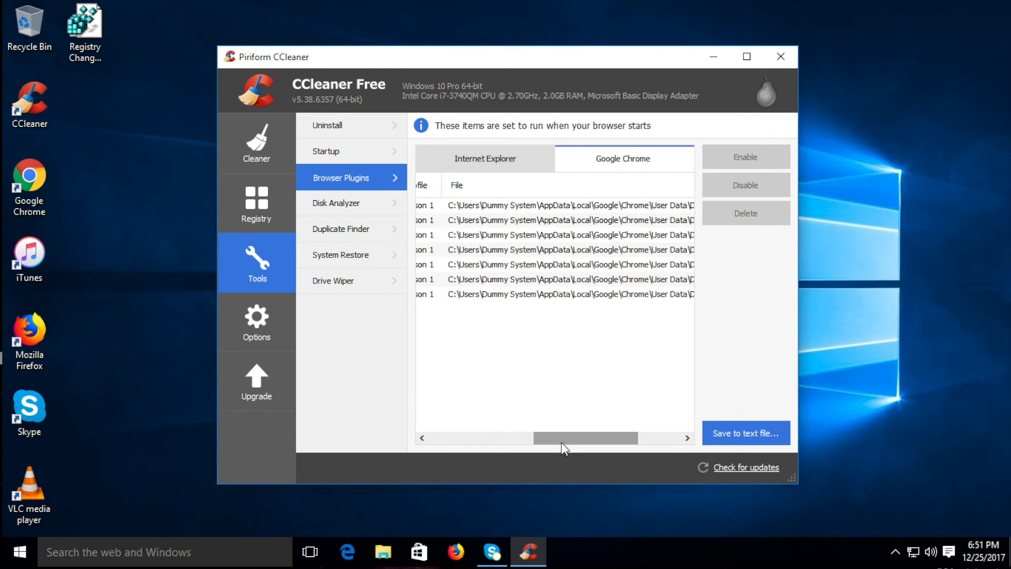
pyautogui.click(476, 437)
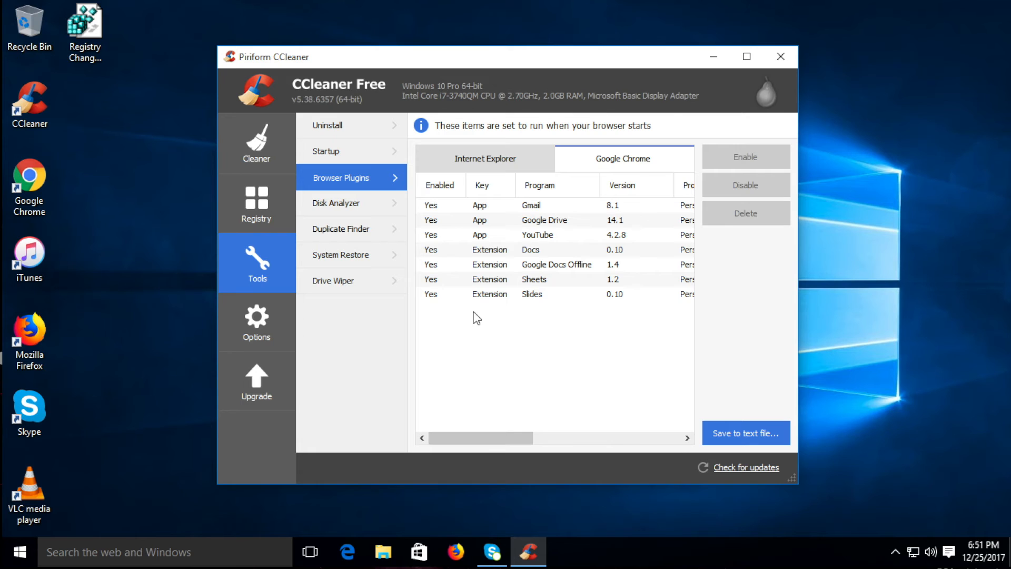
pyautogui.click(531, 271)
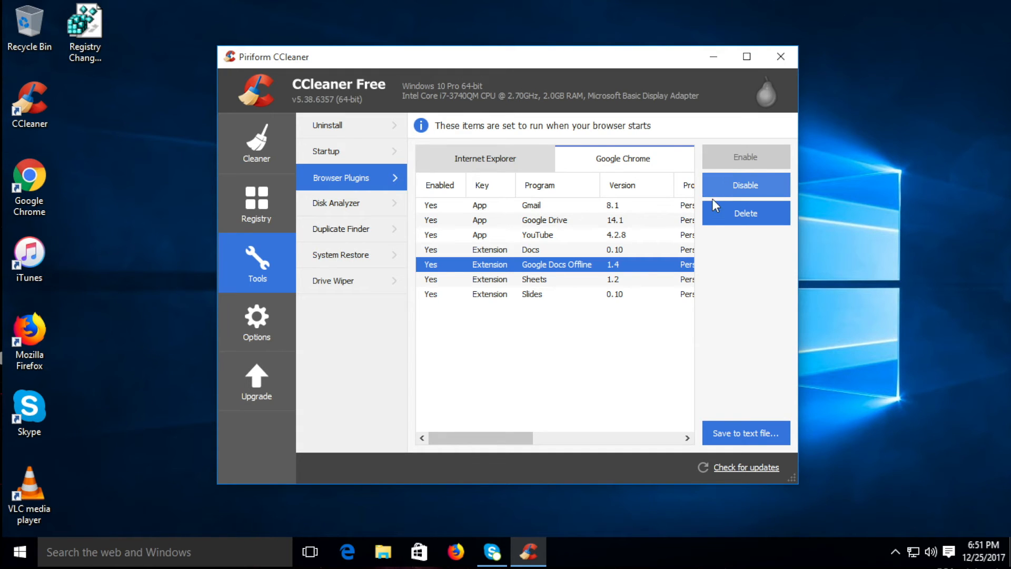
# Look through CCleaner's Disk Analyzer, Duplicate Finder, System Restore, Options and Upgrade pages
pyautogui.click(355, 204)
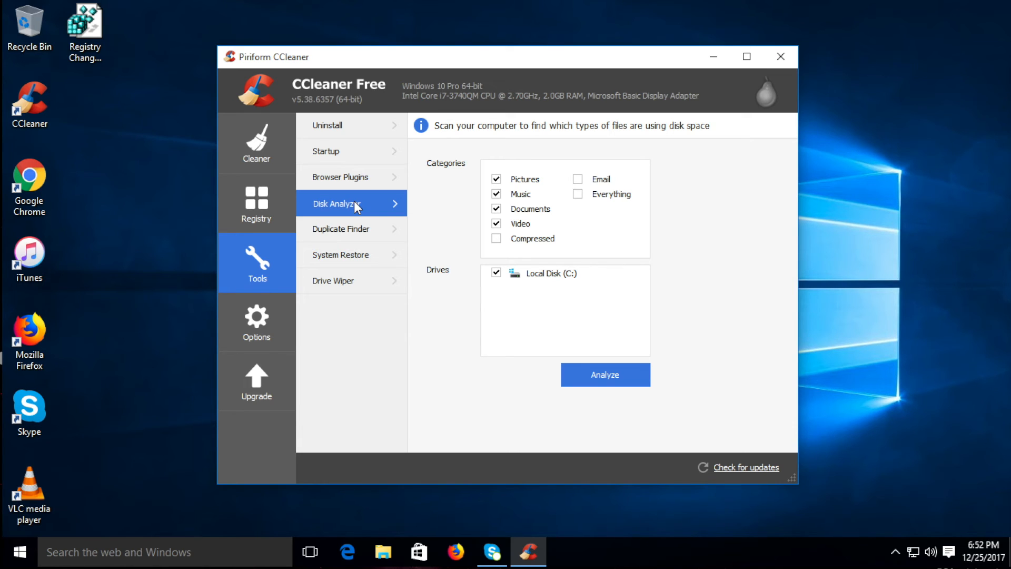
pyautogui.click(371, 232)
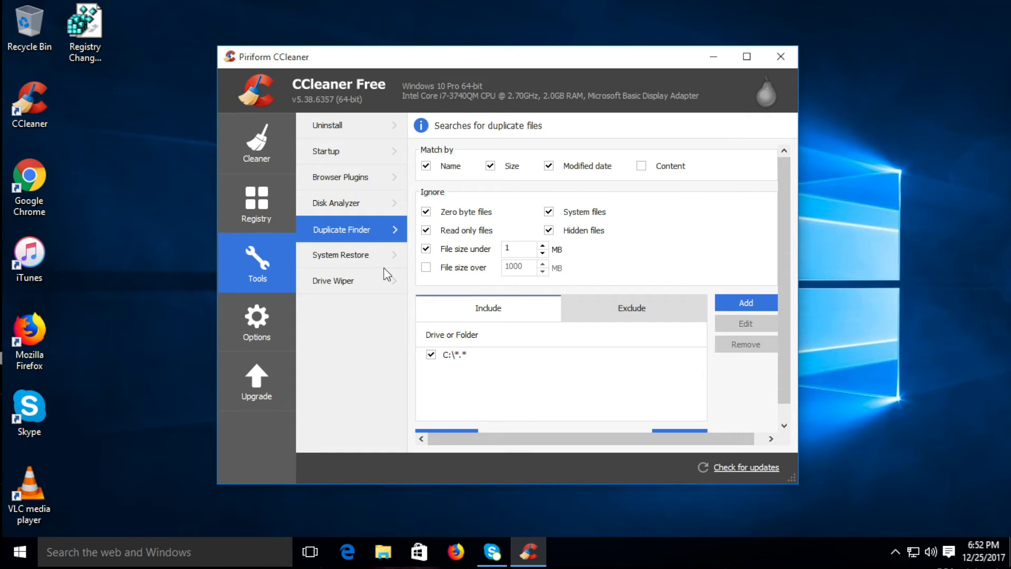
pyautogui.click(372, 253)
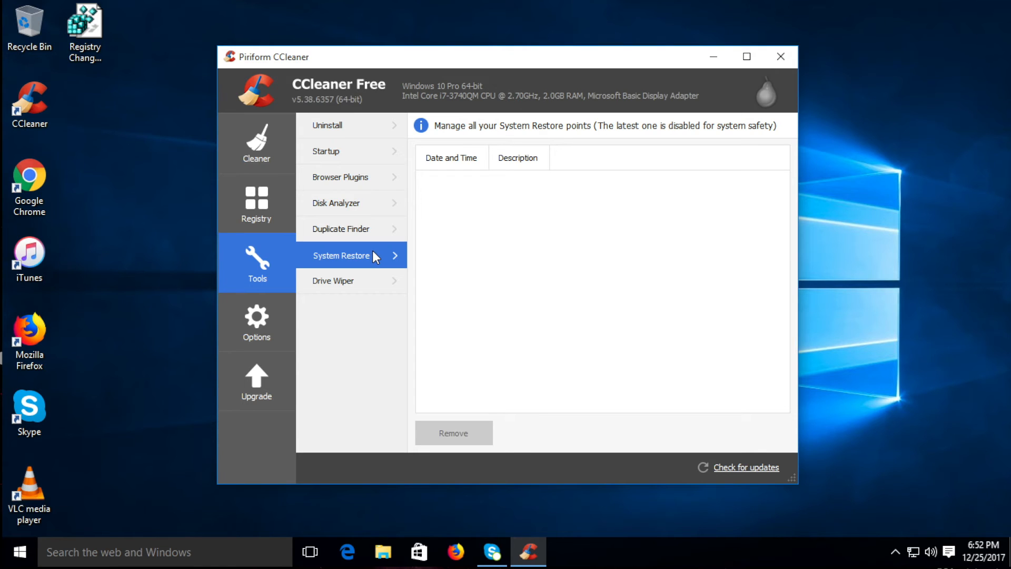
pyautogui.click(290, 337)
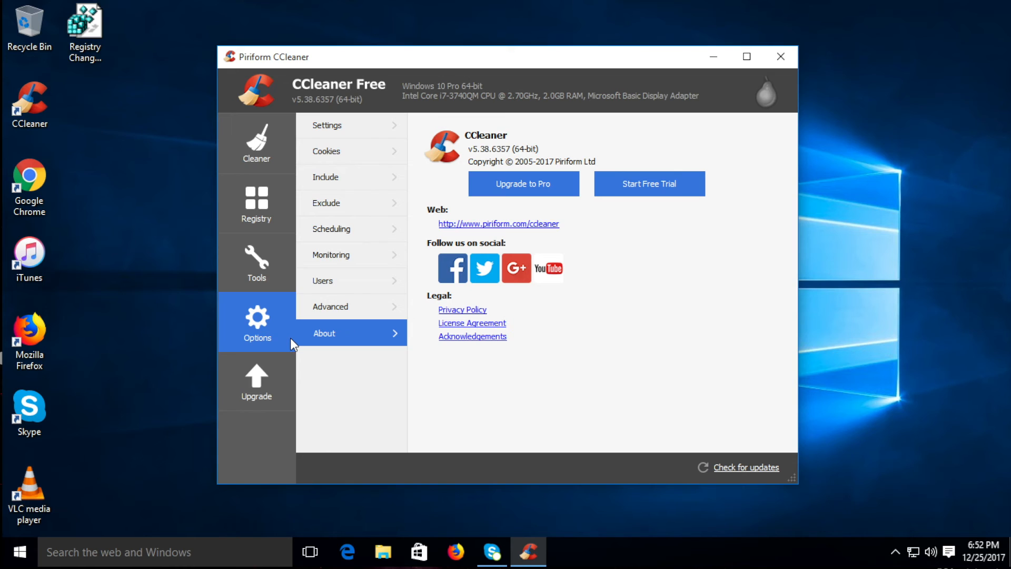
pyautogui.click(274, 368)
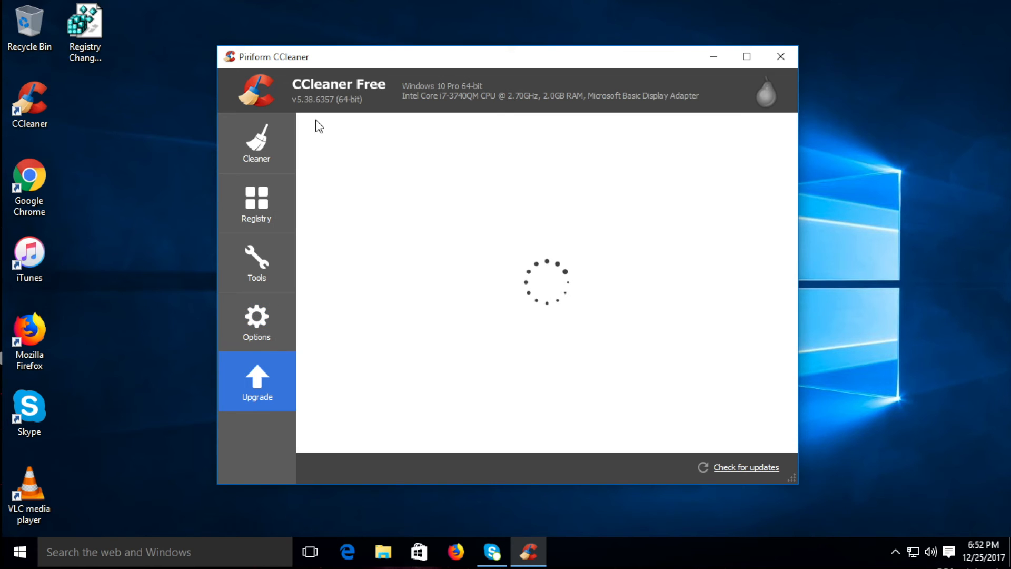
# Return to CCleaner's Cleaner page, close the program and open Google Chrome
pyautogui.click(255, 138)
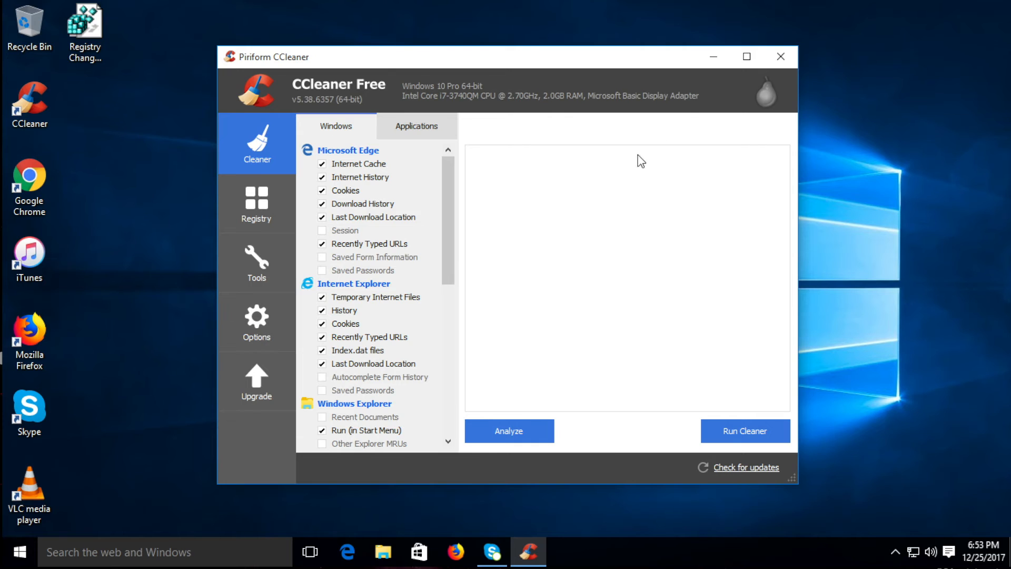
pyautogui.click(781, 57)
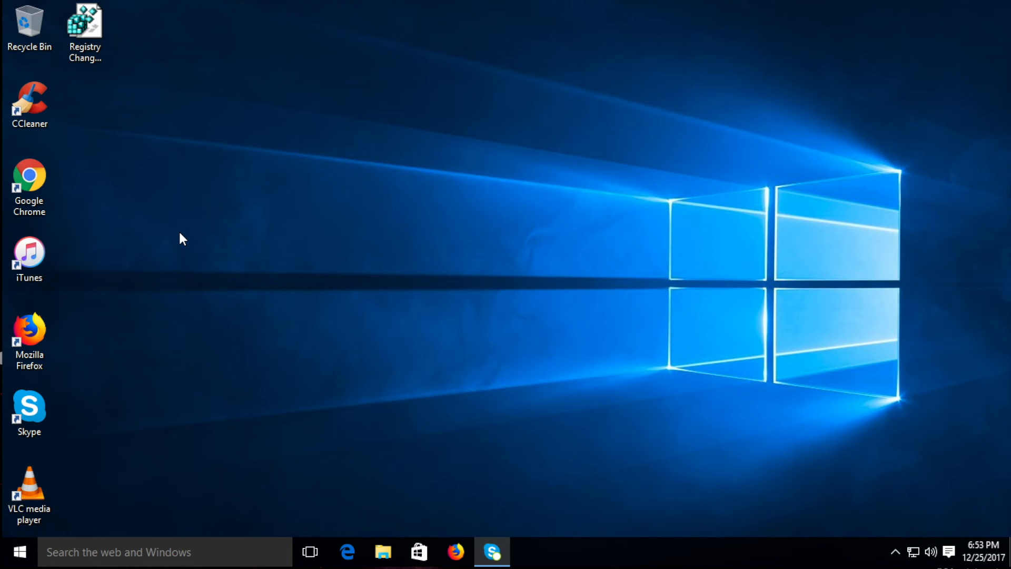
pyautogui.doubleClick(30, 196)
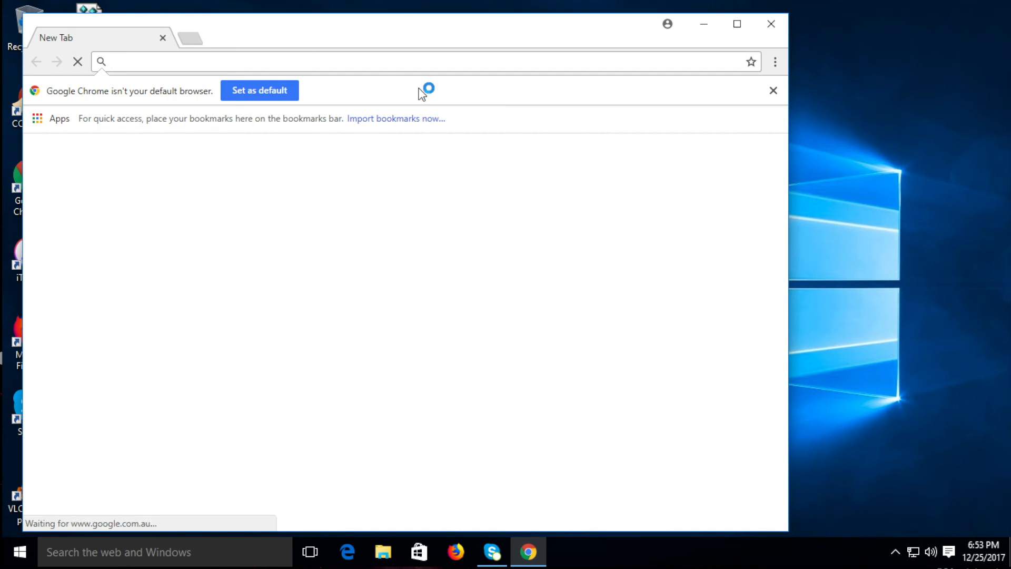
pyautogui.click(775, 62)
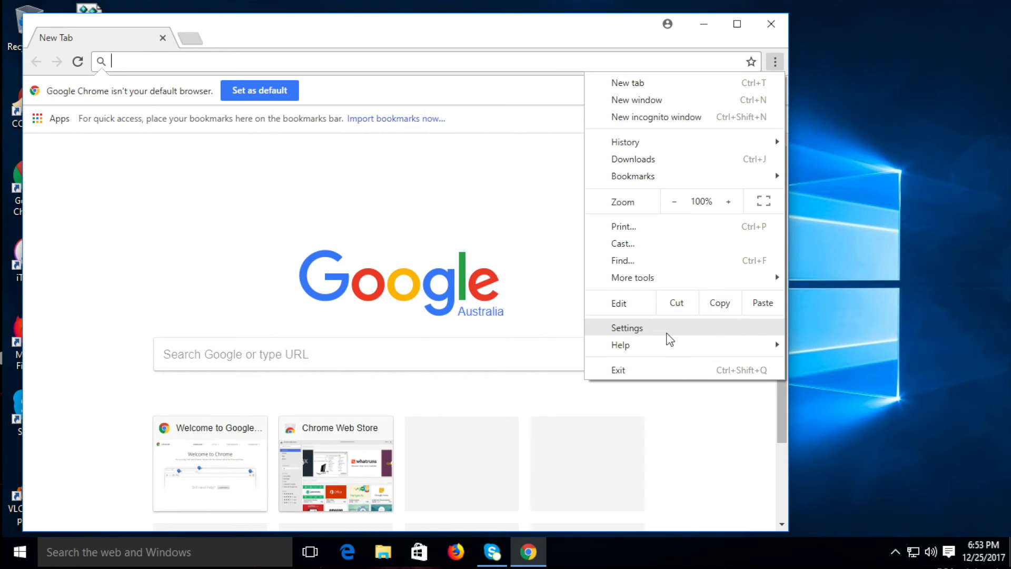
# Search Google for "chrome cleanup tool", correcting the misspelled query
pyautogui.click(418, 59)
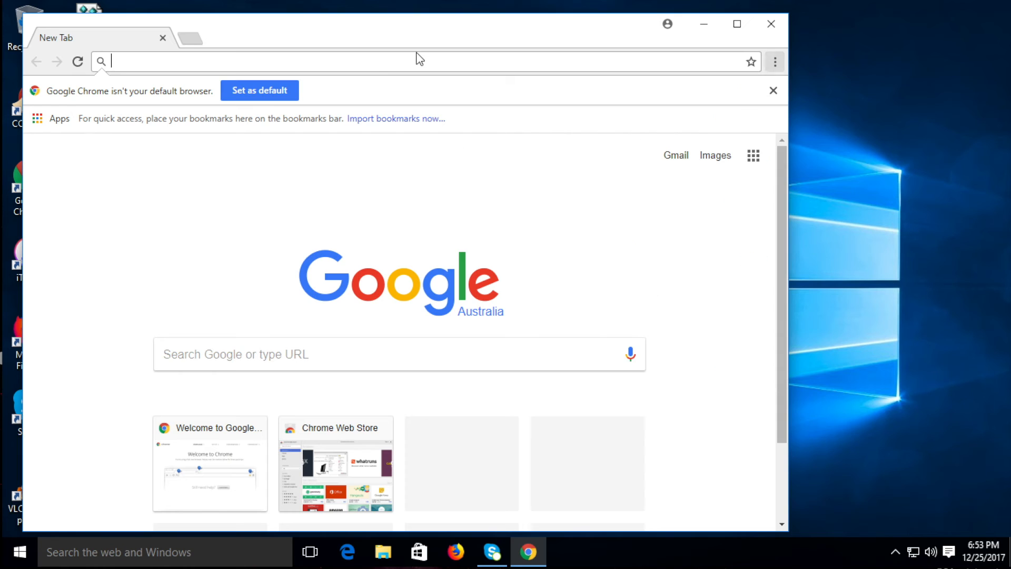
pyautogui.write('chr')
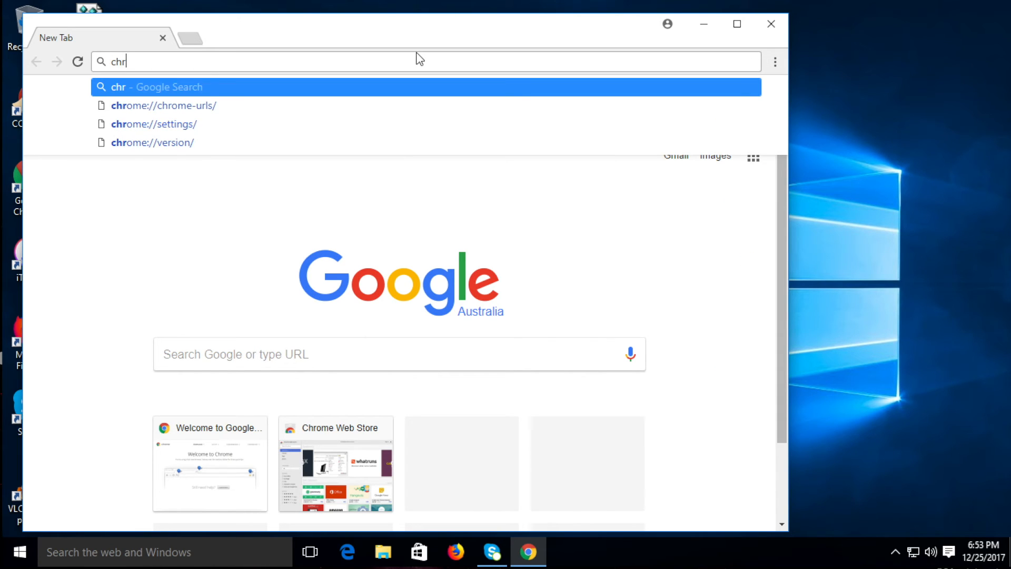
pyautogui.write('ome cleaanup')
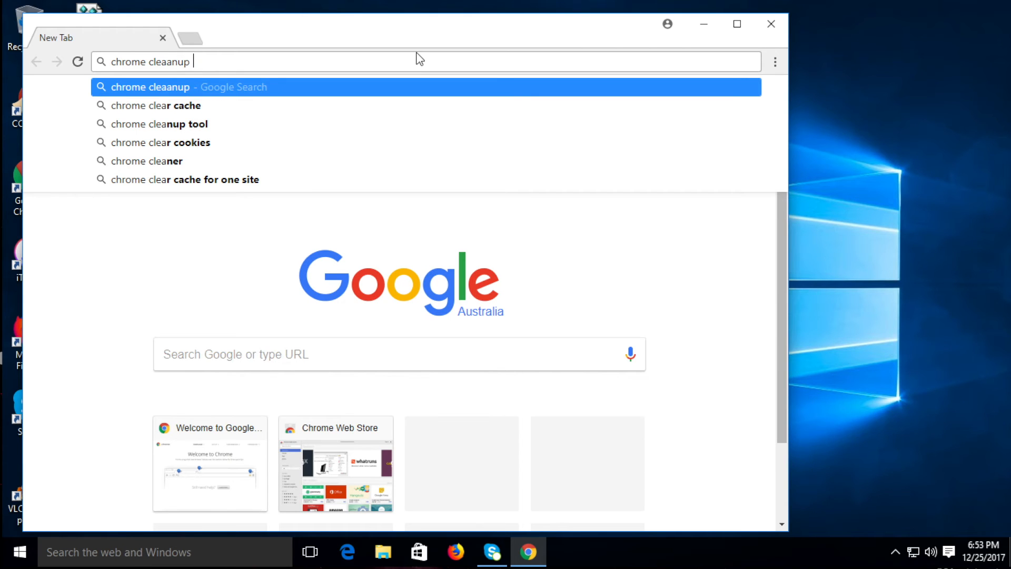
pyautogui.write(' tool')
pyautogui.press('Return')
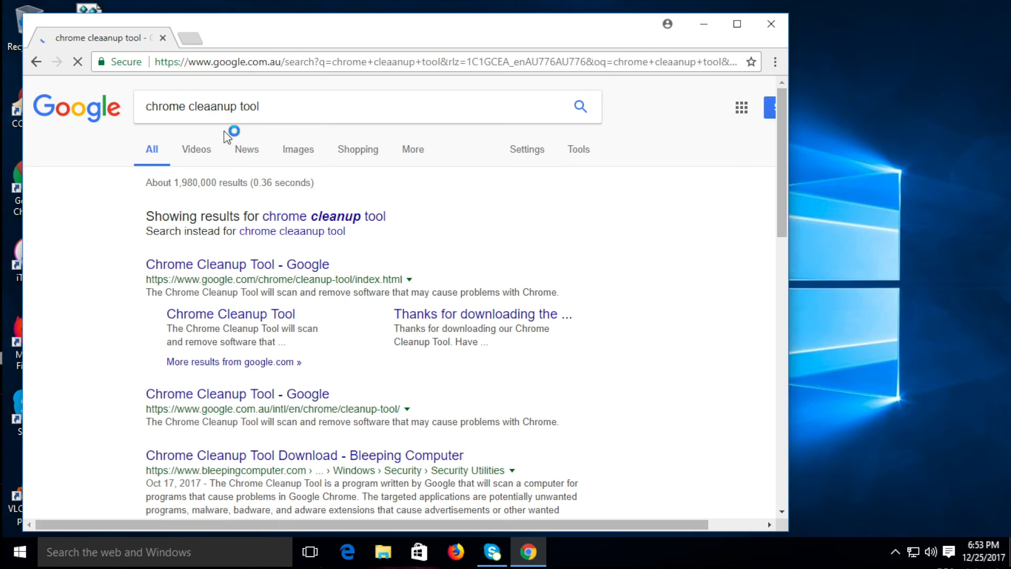
pyautogui.click(208, 108)
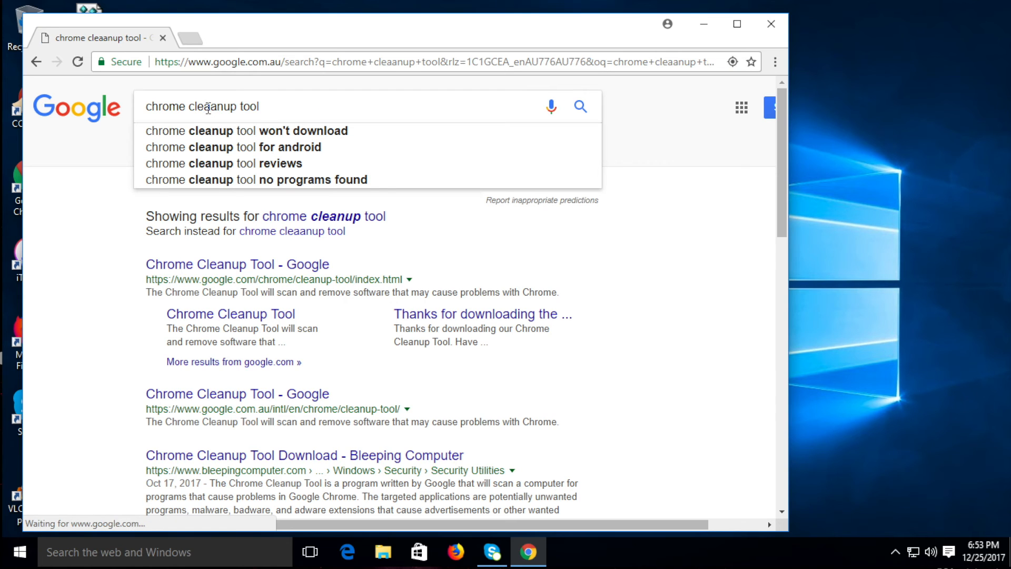
pyautogui.press('Delete')
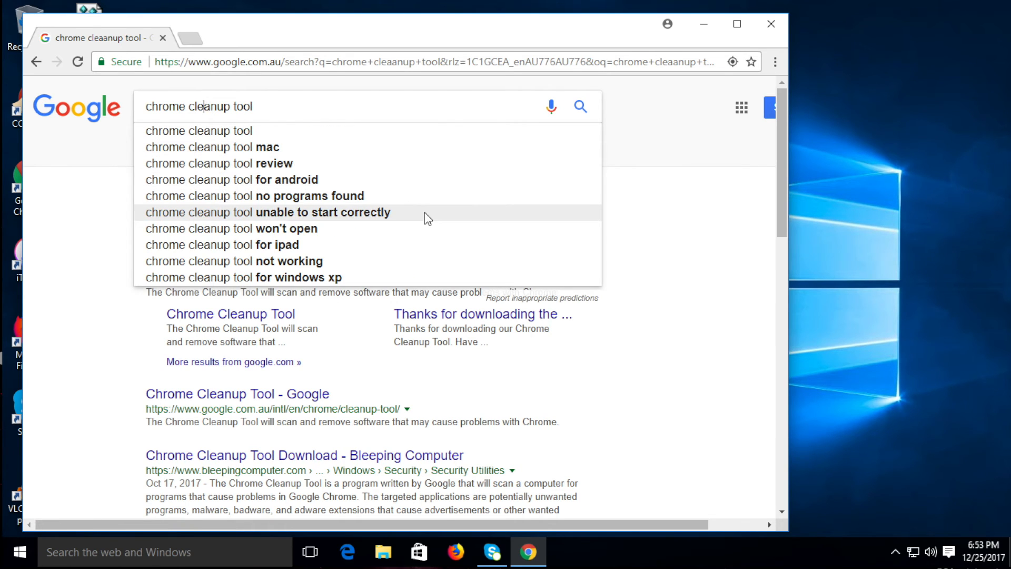
pyautogui.press('Return')
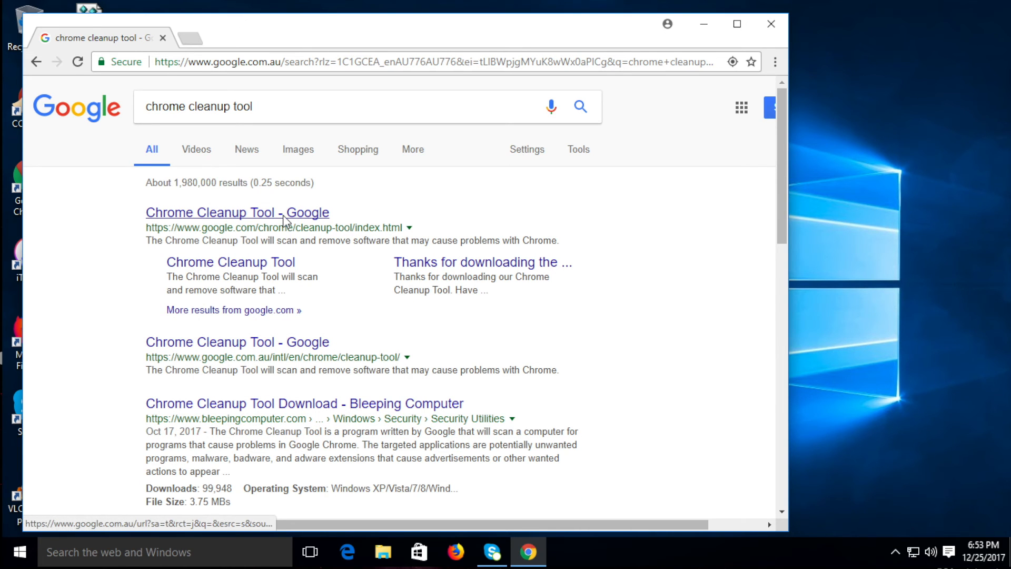
# Open Google's Chrome Cleanup Tool page and download the tool, accepting its terms
pyautogui.click(283, 215)
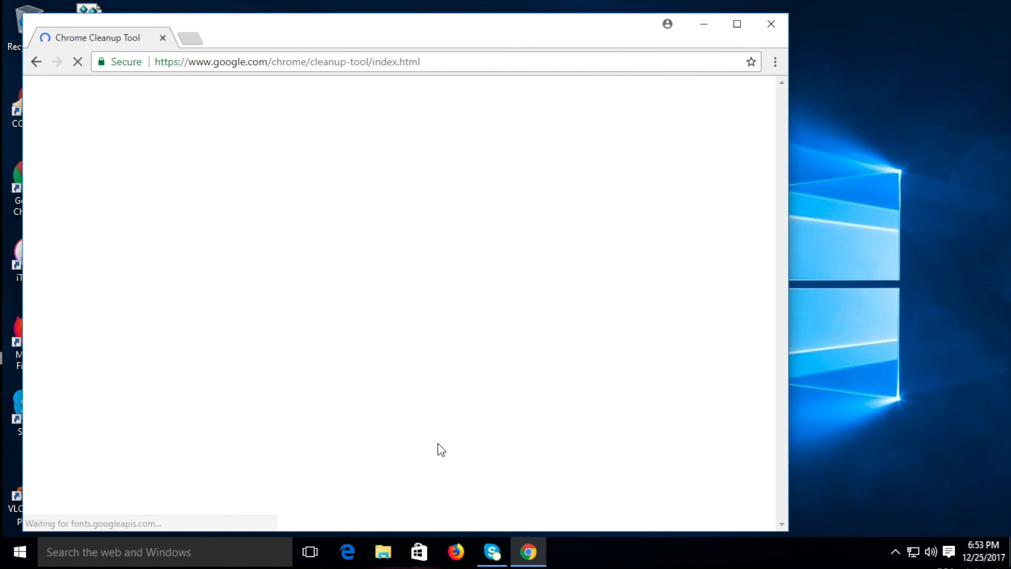
pyautogui.scroll(-2, 438, 444)
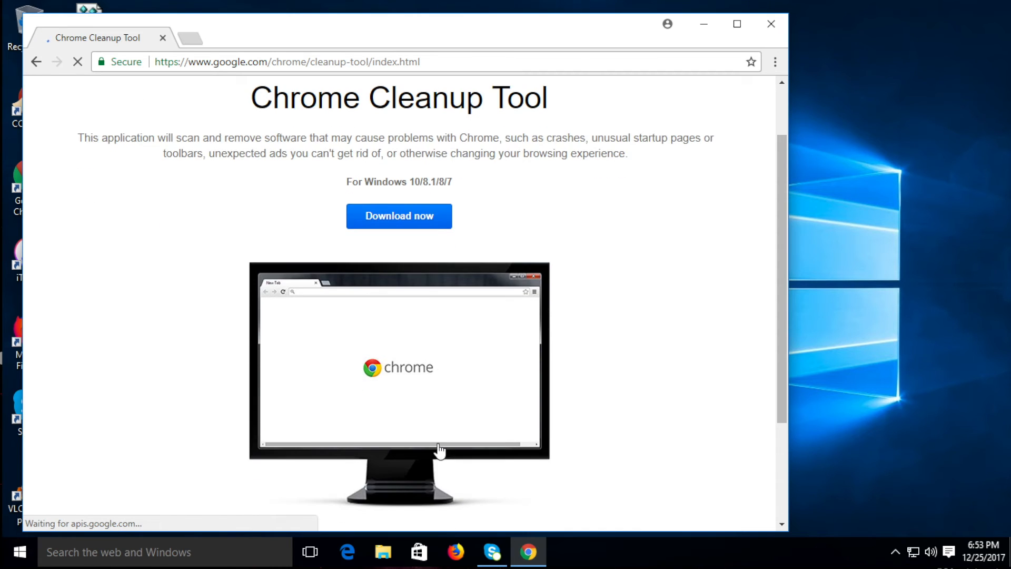
pyautogui.click(427, 218)
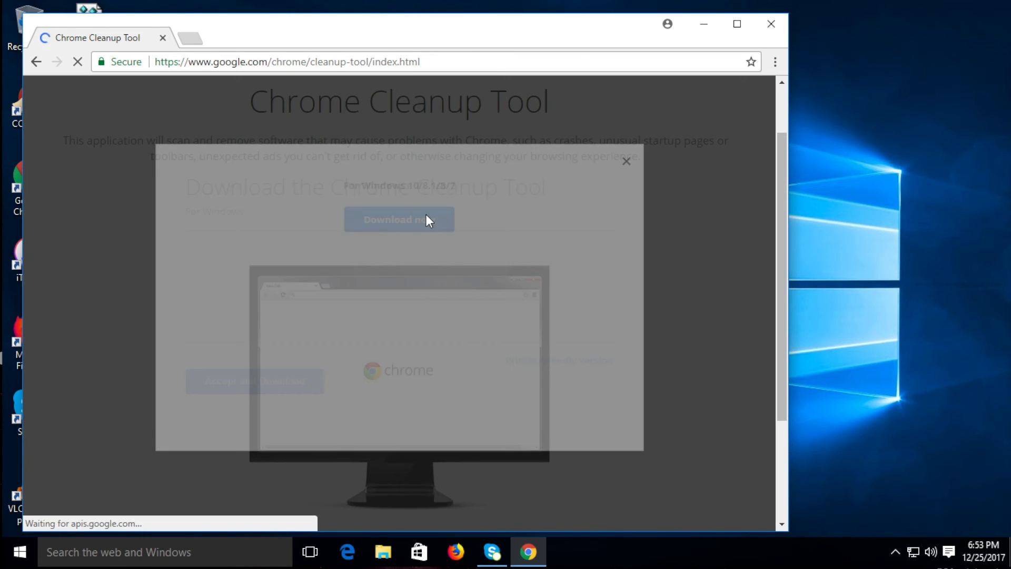
pyautogui.click(281, 376)
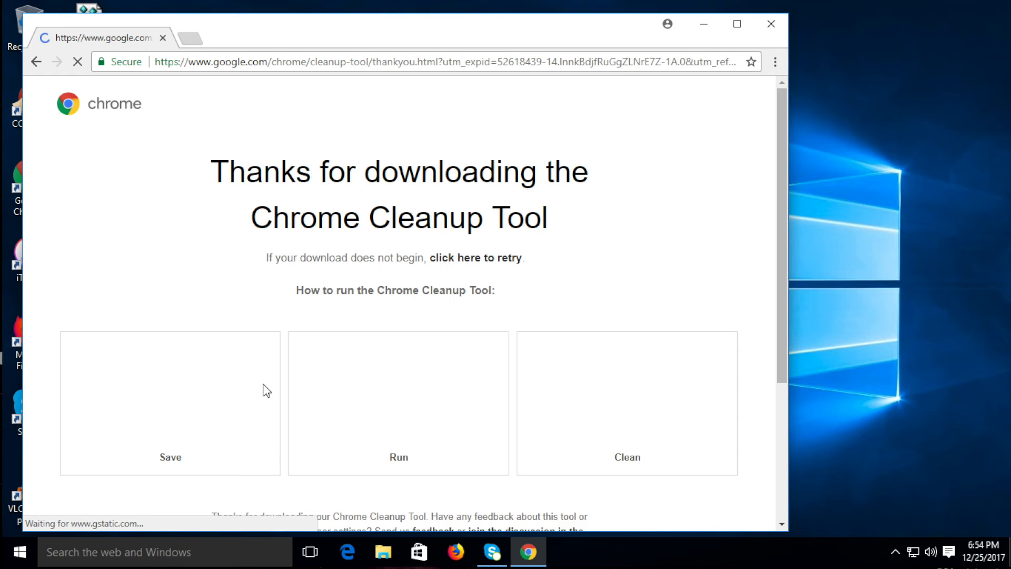
pyautogui.scroll(-4, 266, 390)
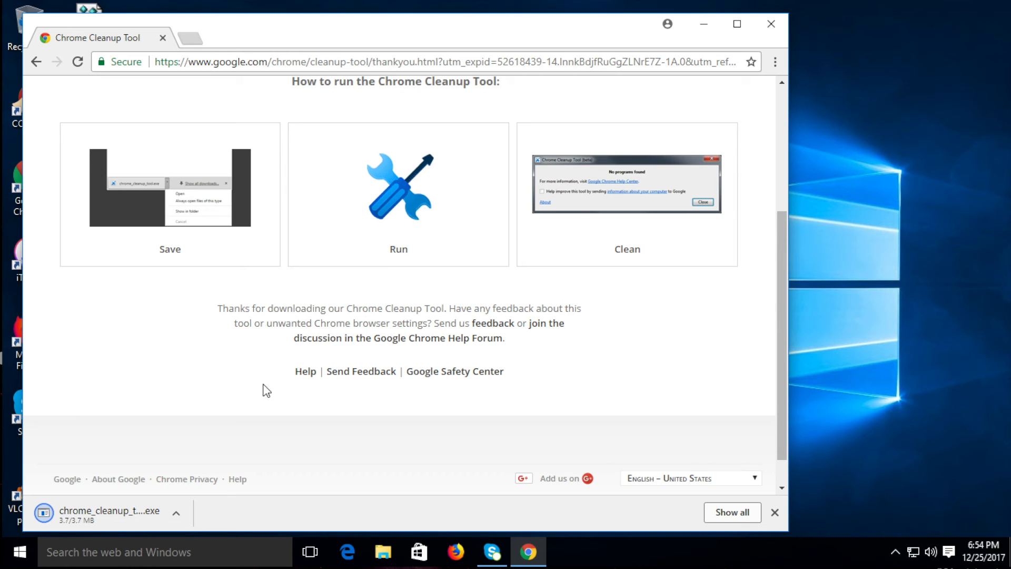
# Run the downloaded chrome_cleanup_tool.exe with permission to make changes, and reset Chrome's settings
pyautogui.click(129, 513)
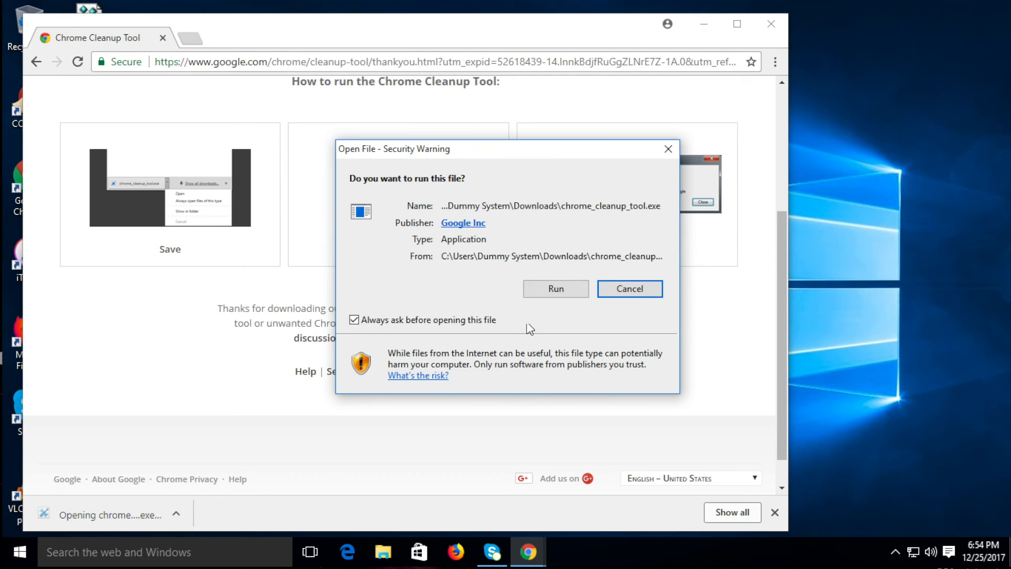
pyautogui.click(554, 288)
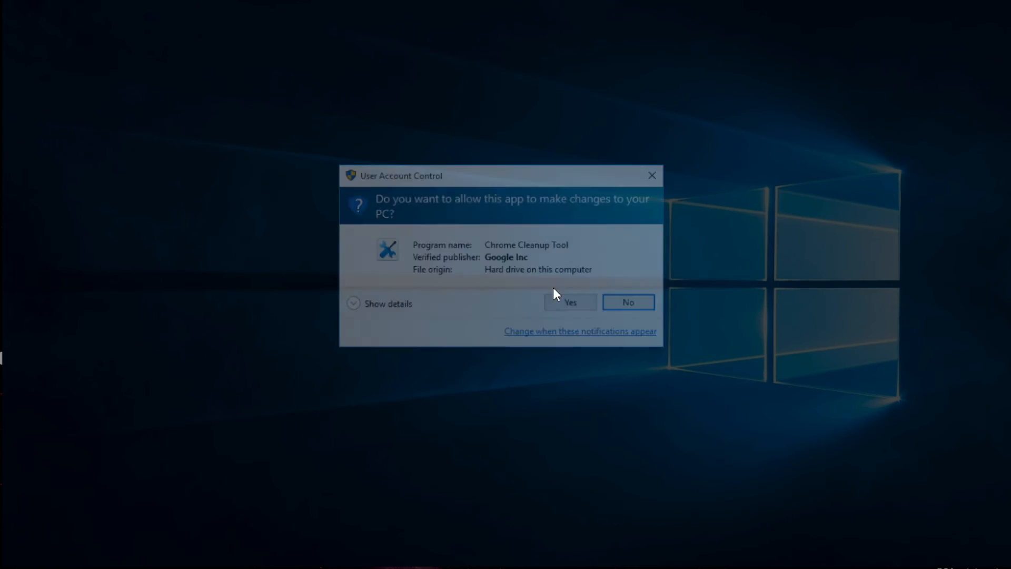
pyautogui.click(558, 305)
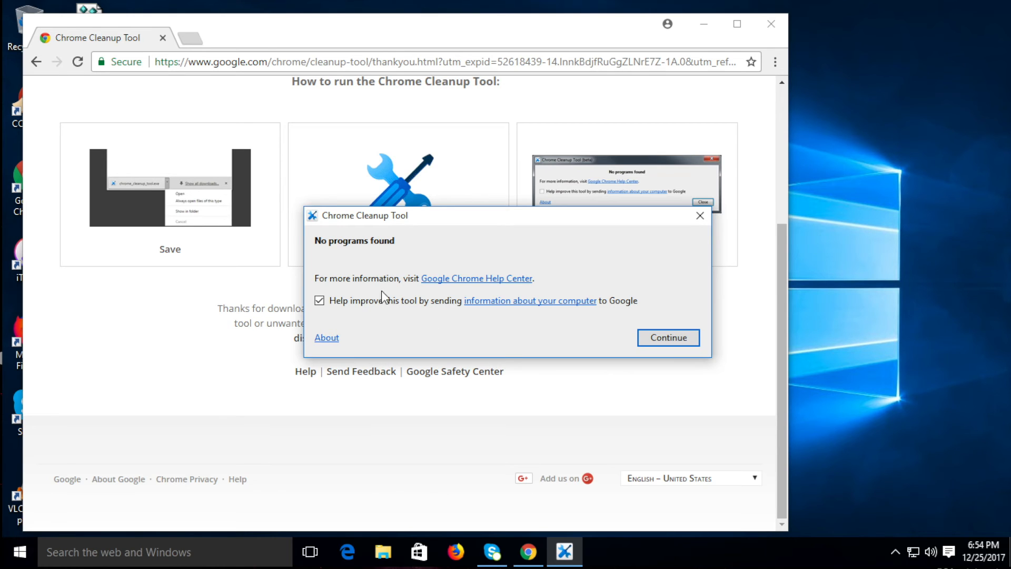
pyautogui.click(669, 342)
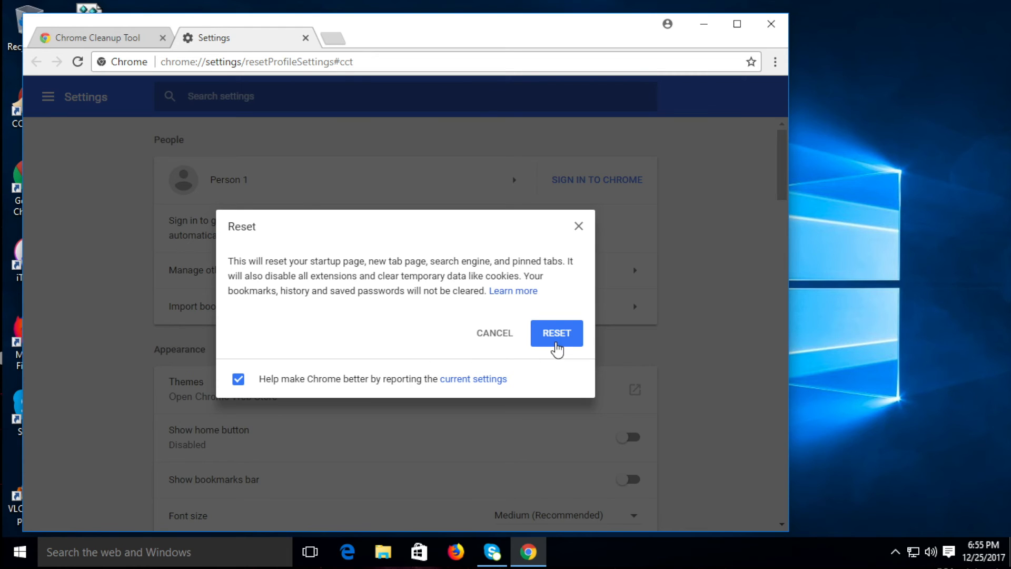
pyautogui.click(557, 334)
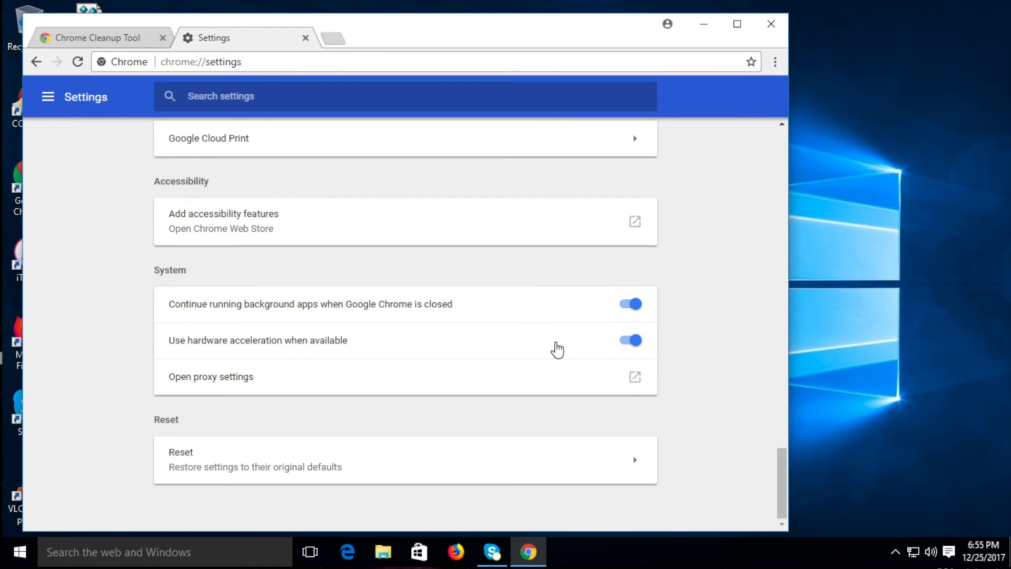
# Search Google for "abp" in a new browser tab and dismiss the location request
pyautogui.click(334, 38)
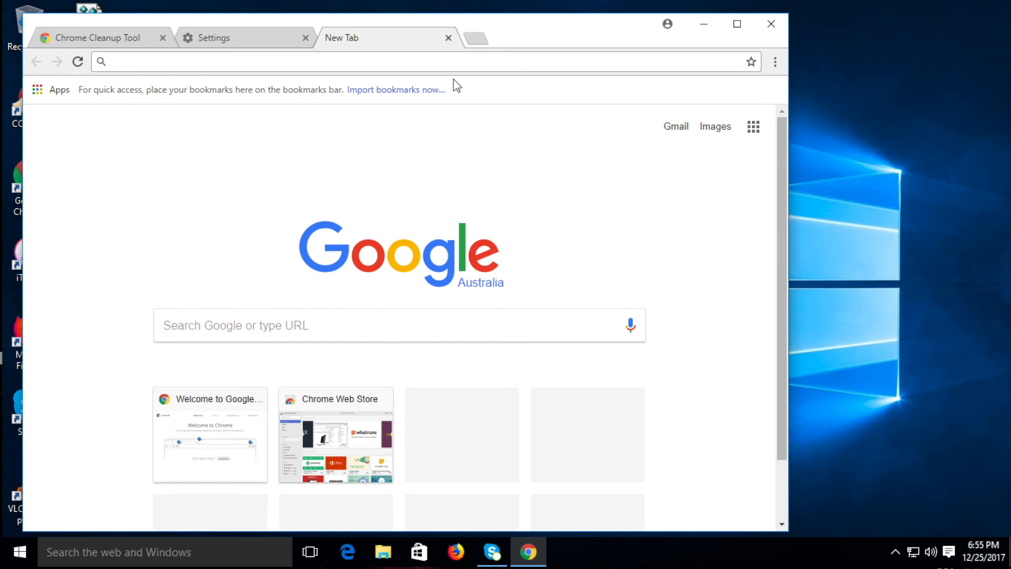
pyautogui.click(503, 67)
pyautogui.write('abp')
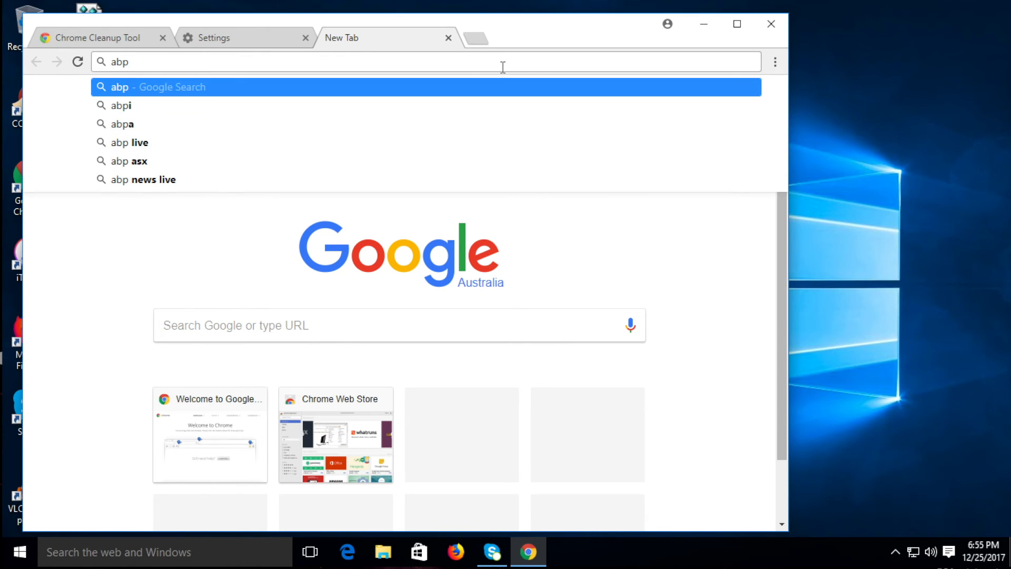
pyautogui.press('Return')
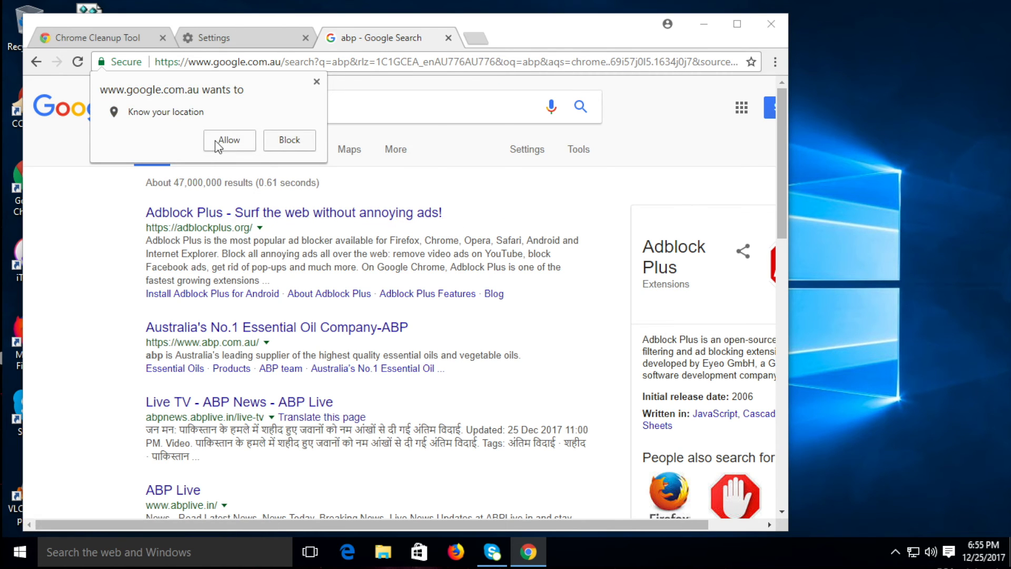
pyautogui.click(316, 82)
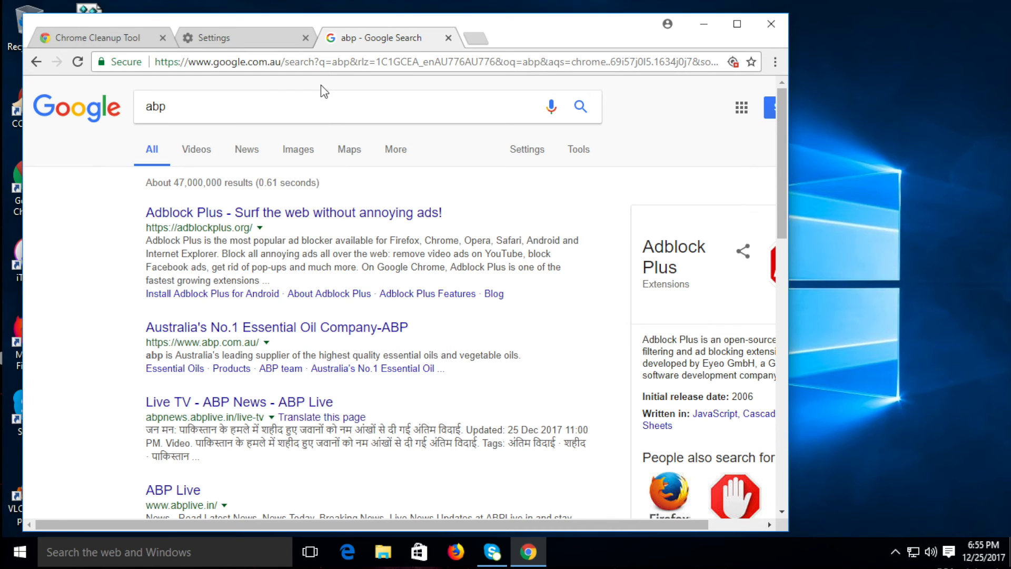
# Open the Adblock Plus website at adblockplus.org and add its extension to Chrome
pyautogui.click(409, 217)
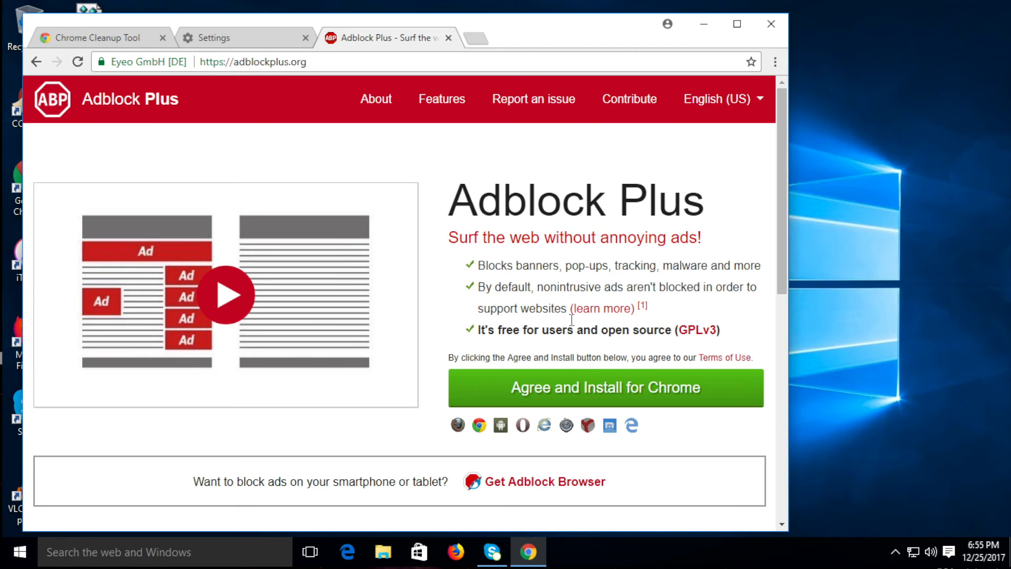
pyautogui.click(590, 390)
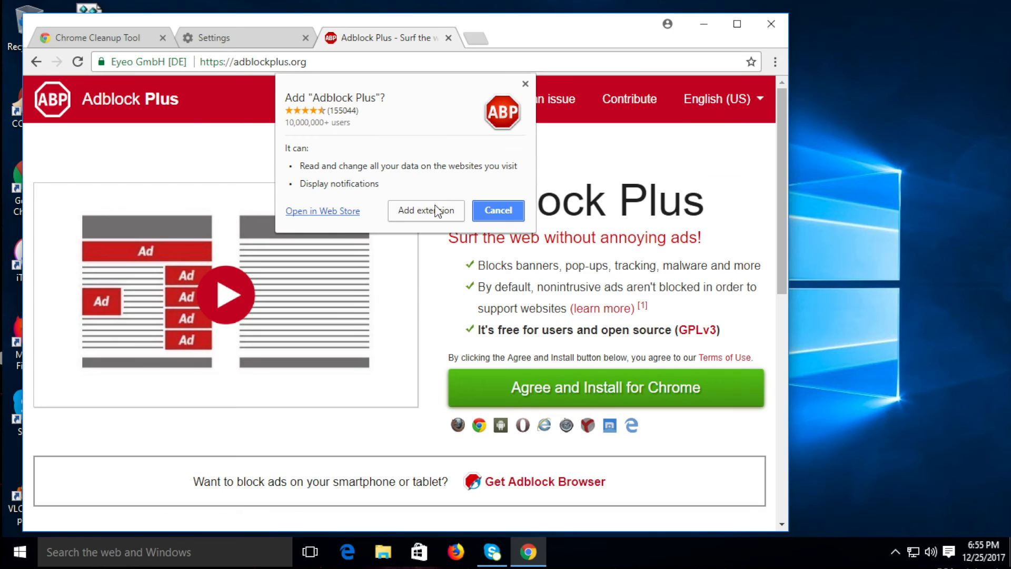
pyautogui.click(435, 210)
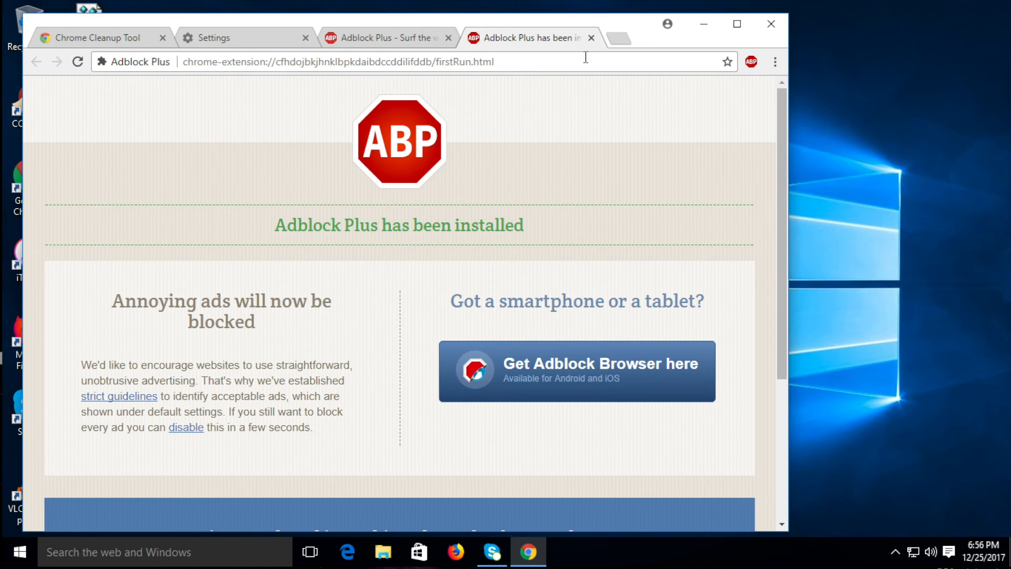
# Search Google for "malwarebytes" in a new browser tab and open the official malwarebytes.com website
pyautogui.click(622, 40)
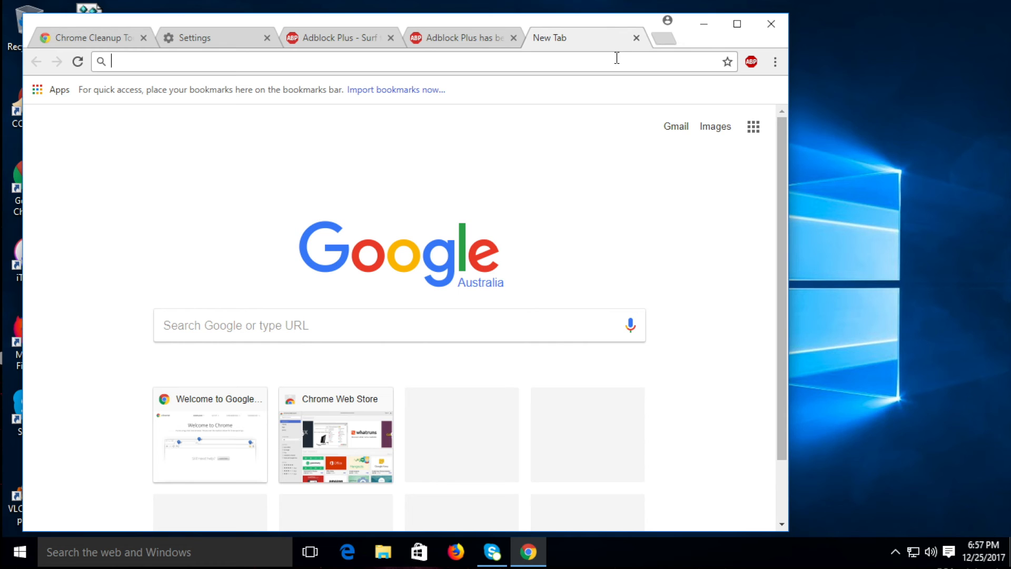
pyautogui.click(671, 38)
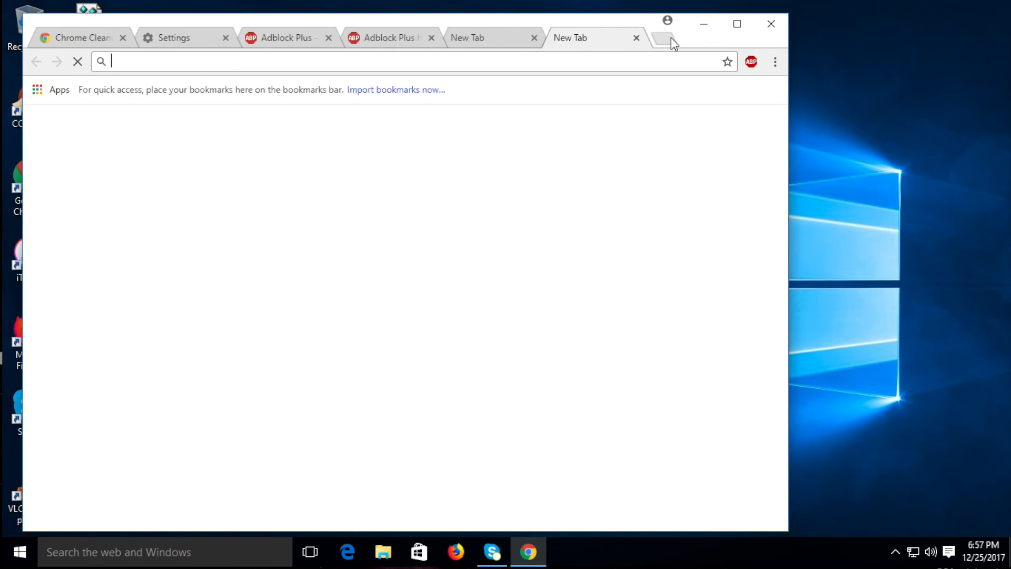
pyautogui.write('malwa')
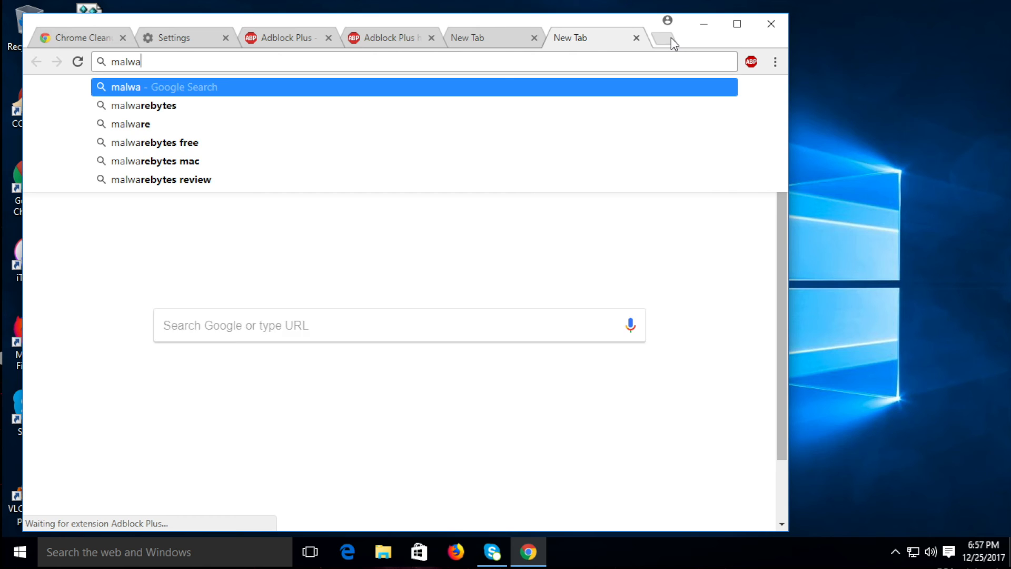
pyautogui.write('rebytes')
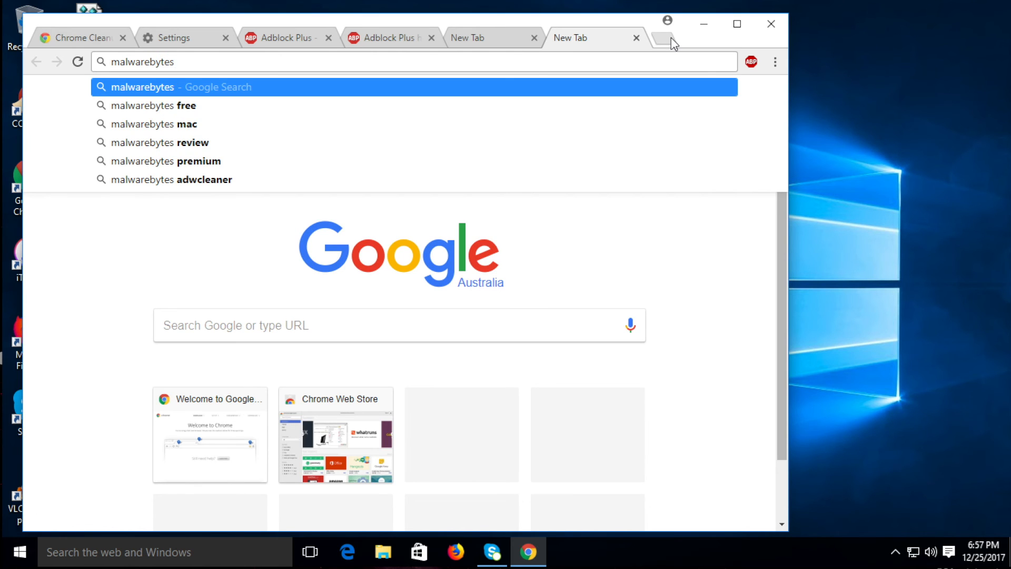
pyautogui.press('Return')
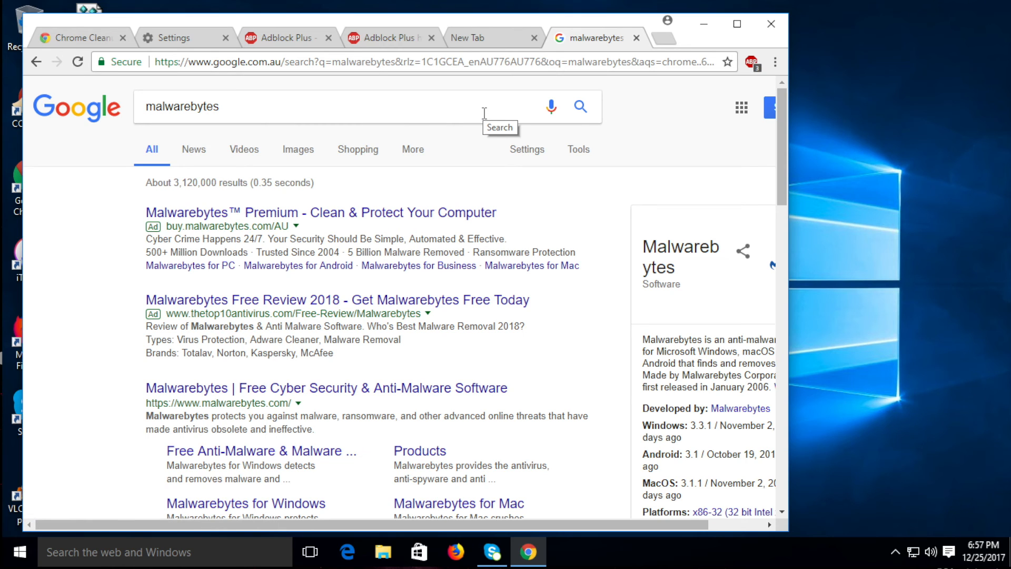
pyautogui.scroll(-3, 374, 309)
pyautogui.hscroll(1, 374, 308)
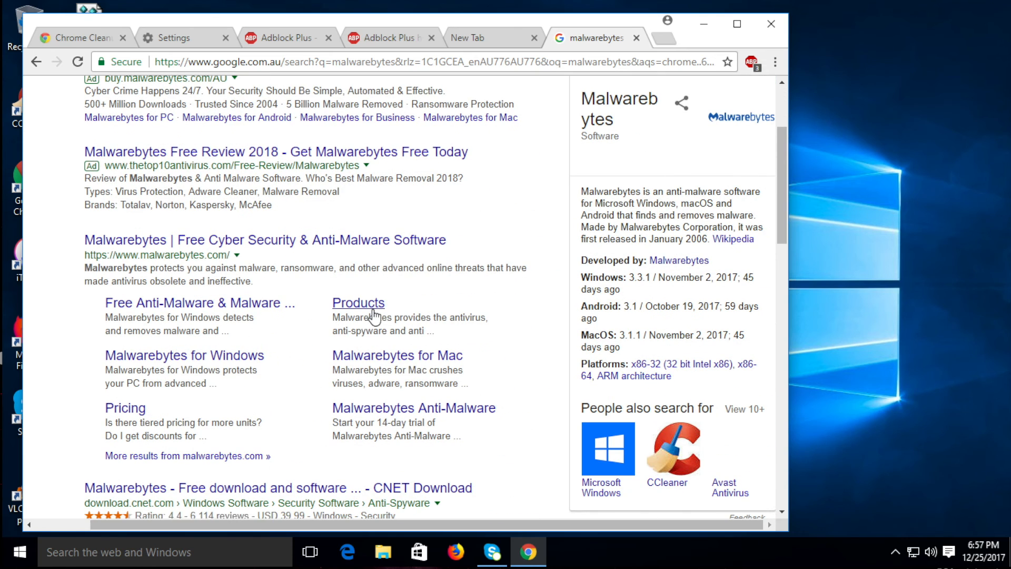
pyautogui.click(405, 242)
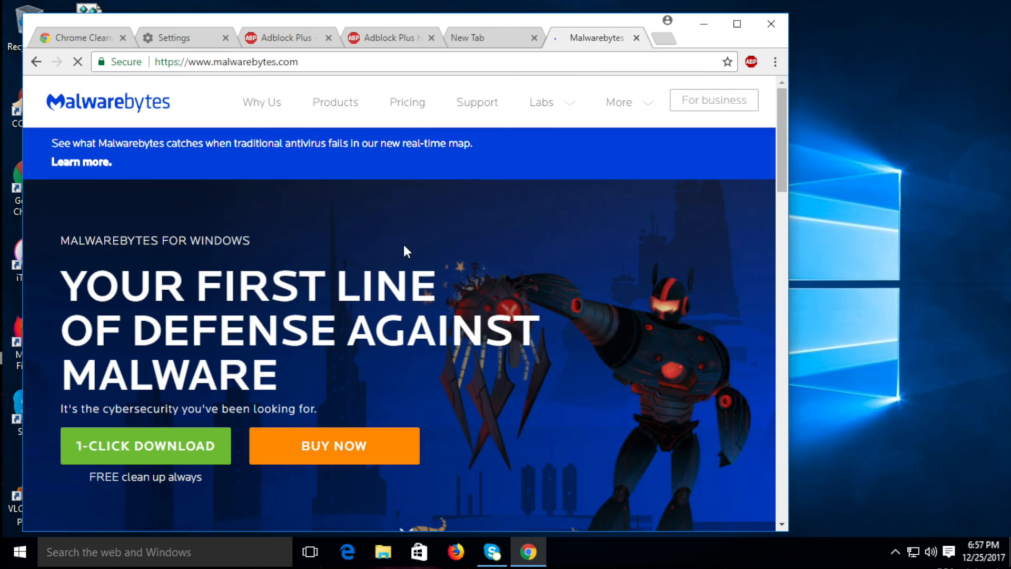
# Download the free Malwarebytes for Windows installer from the malwarebytes.com homepage and minimize the Chrome window
pyautogui.scroll(-3, 406, 252)
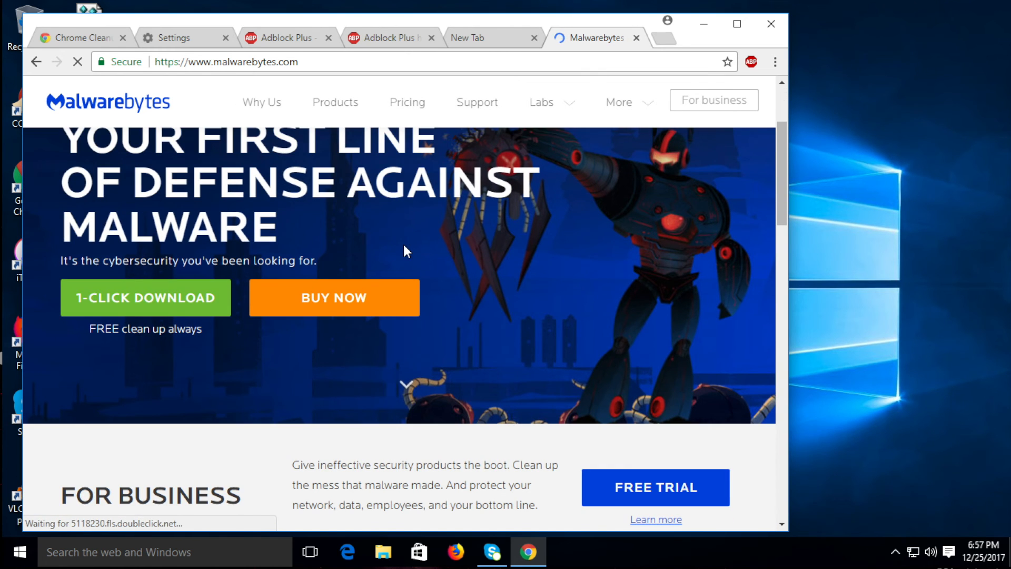
pyautogui.click(156, 311)
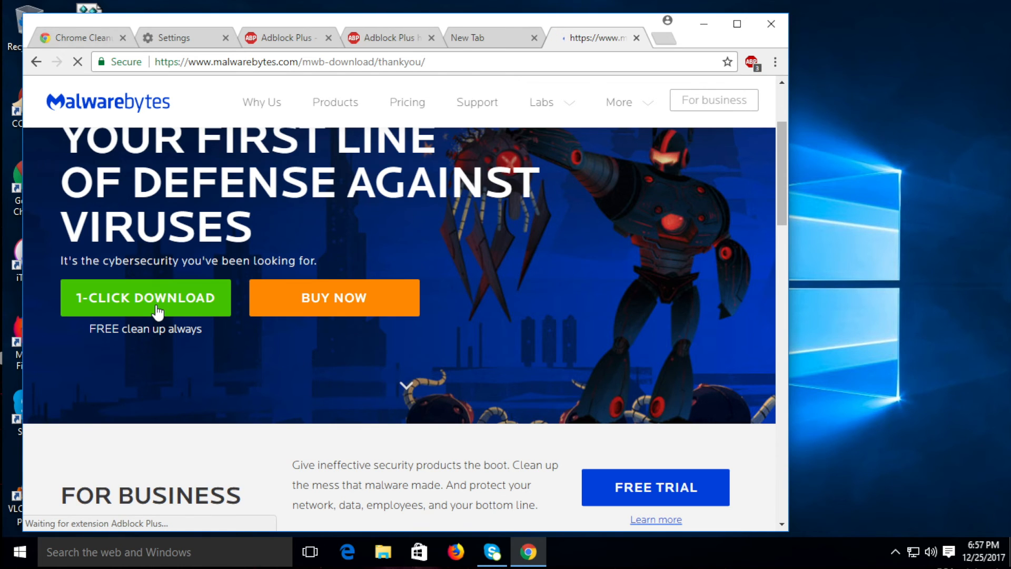
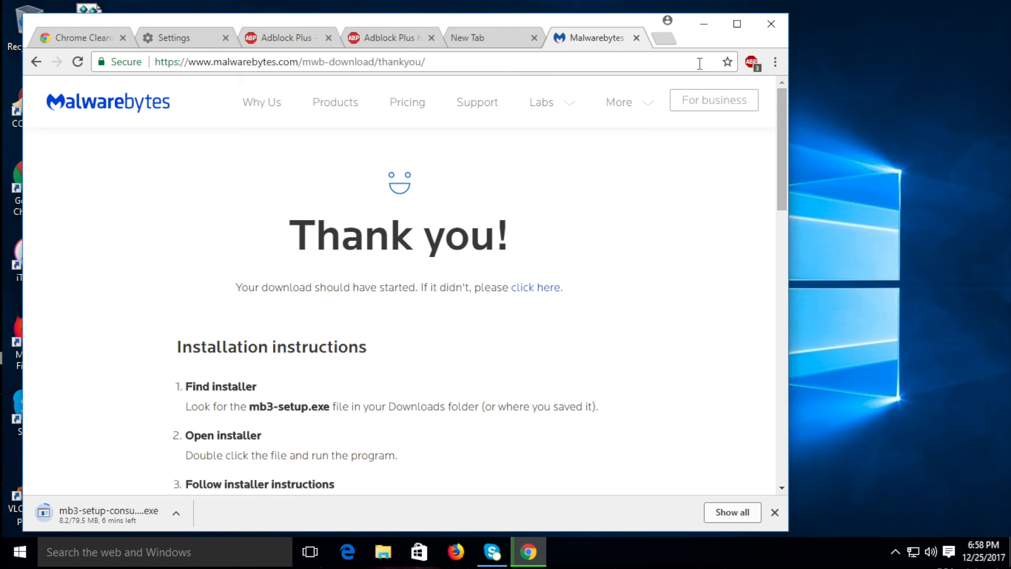
pyautogui.click(704, 25)
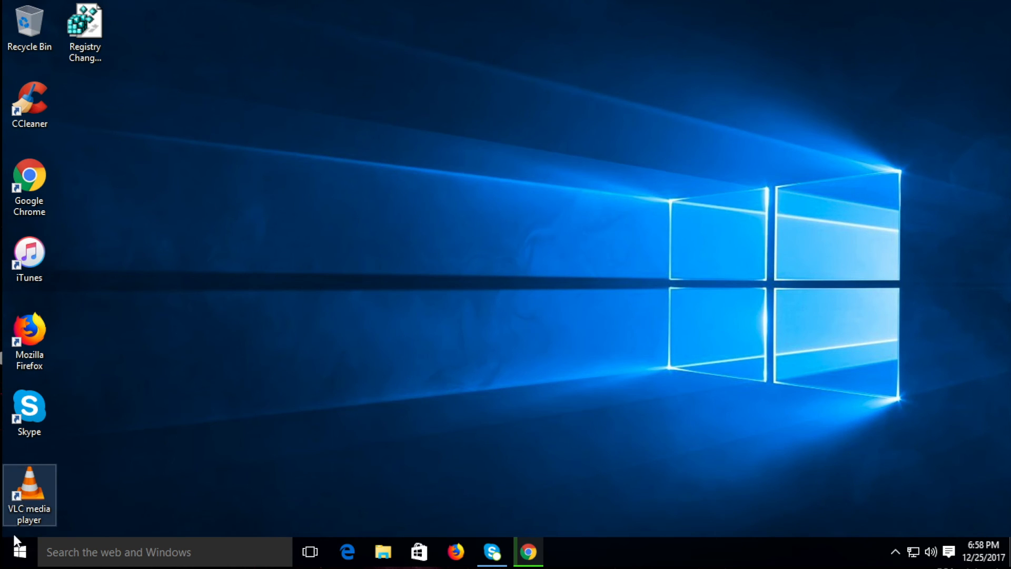
# Search Windows Settings for "system restore" and open the option to create a restore point
pyautogui.click(19, 554)
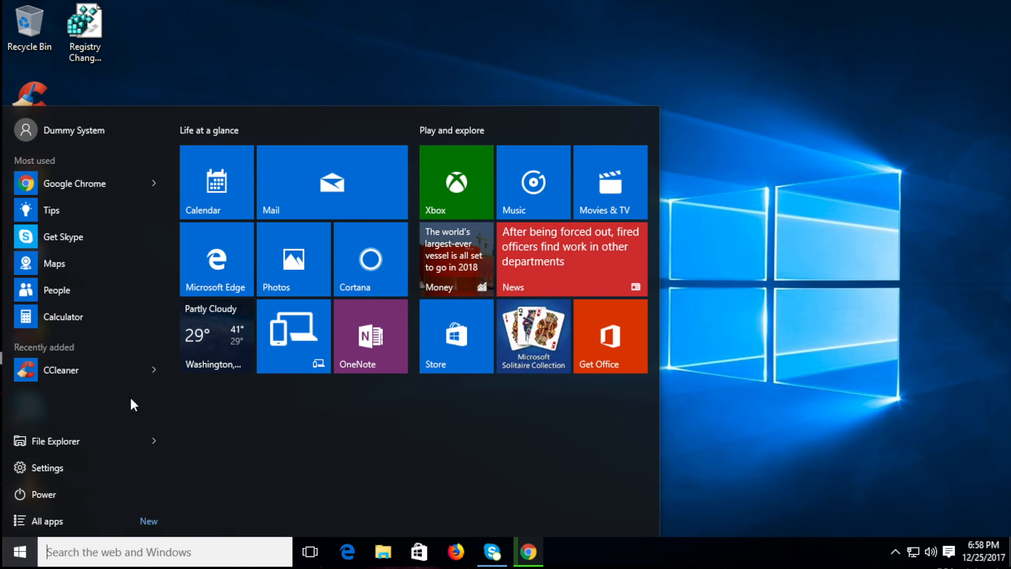
pyautogui.click(71, 467)
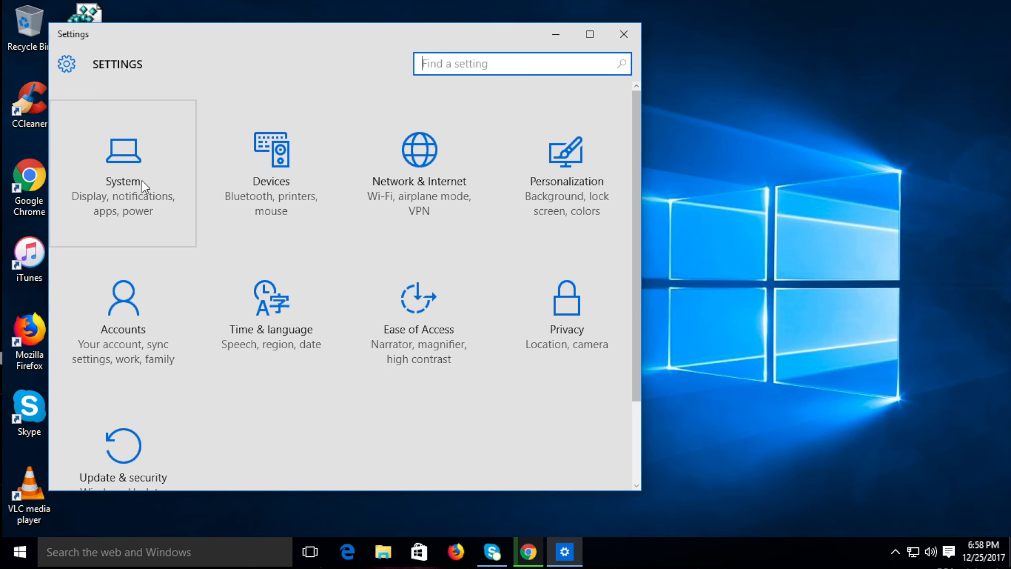
pyautogui.click(510, 69)
pyautogui.write('system')
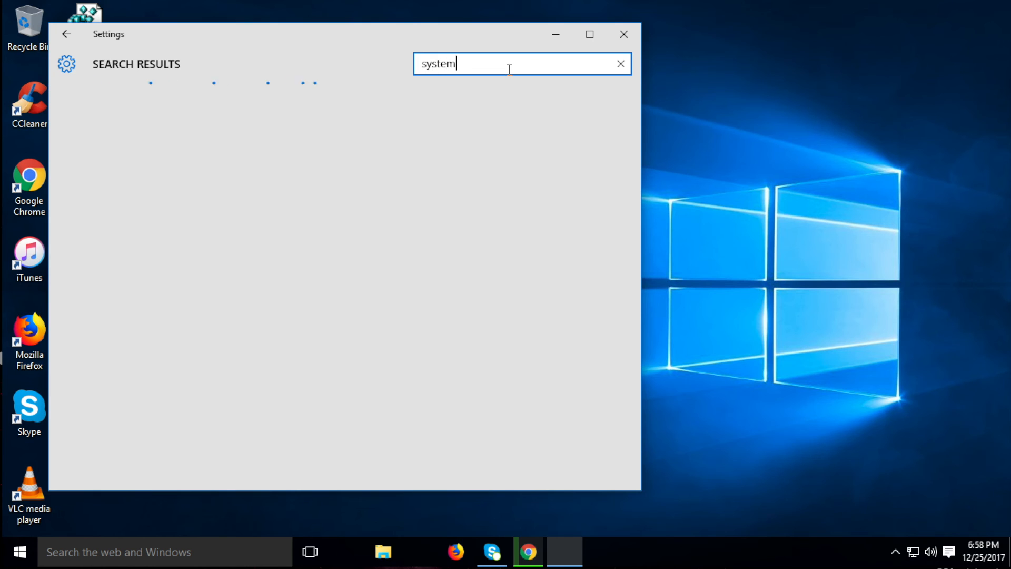
pyautogui.write(' restore')
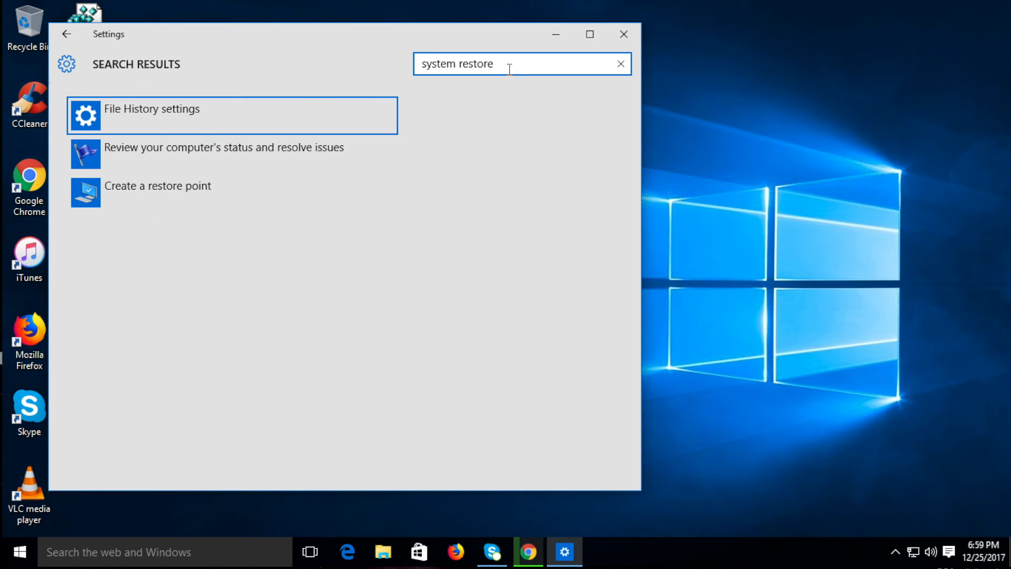
pyautogui.click(160, 188)
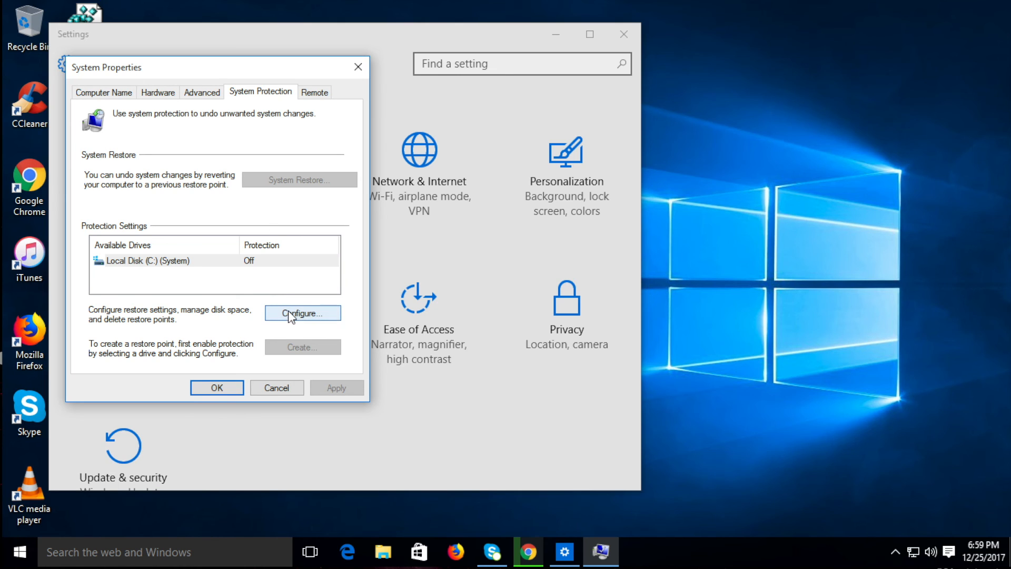
# Turn on system protection for Local Disk (C:) with maximum disk usage at 55% (10.73 GB)
pyautogui.click(248, 263)
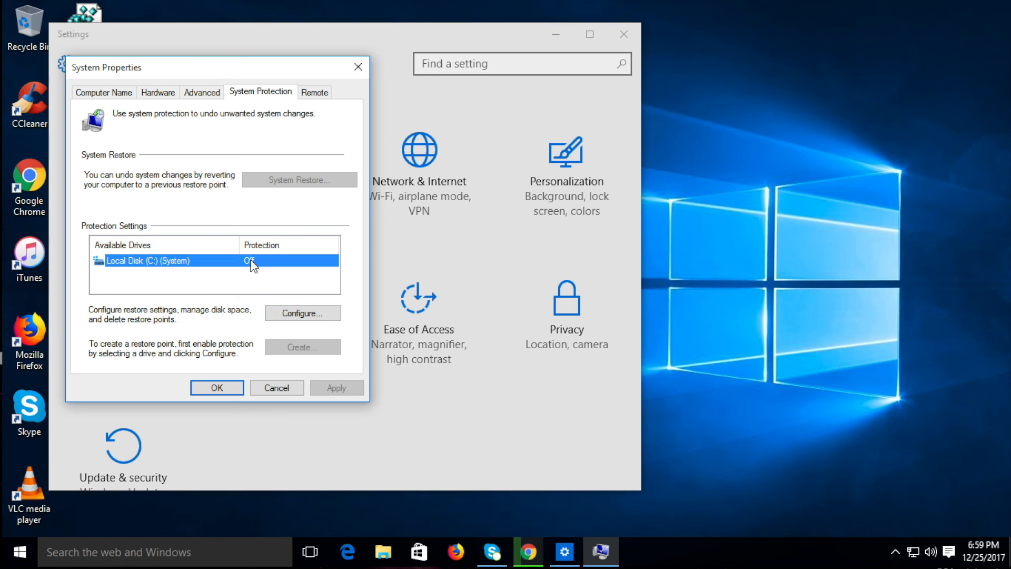
pyautogui.click(277, 311)
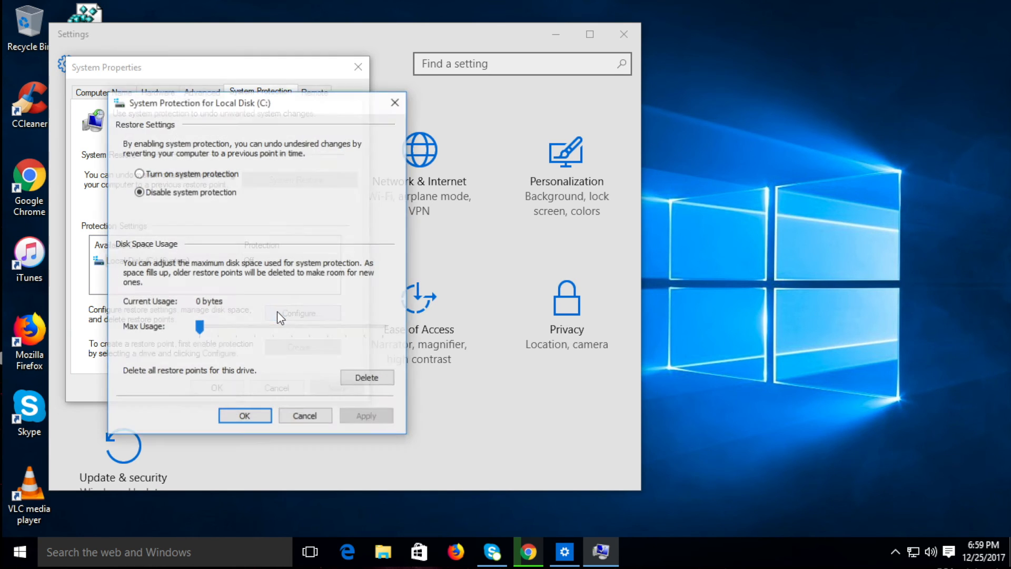
pyautogui.click(224, 175)
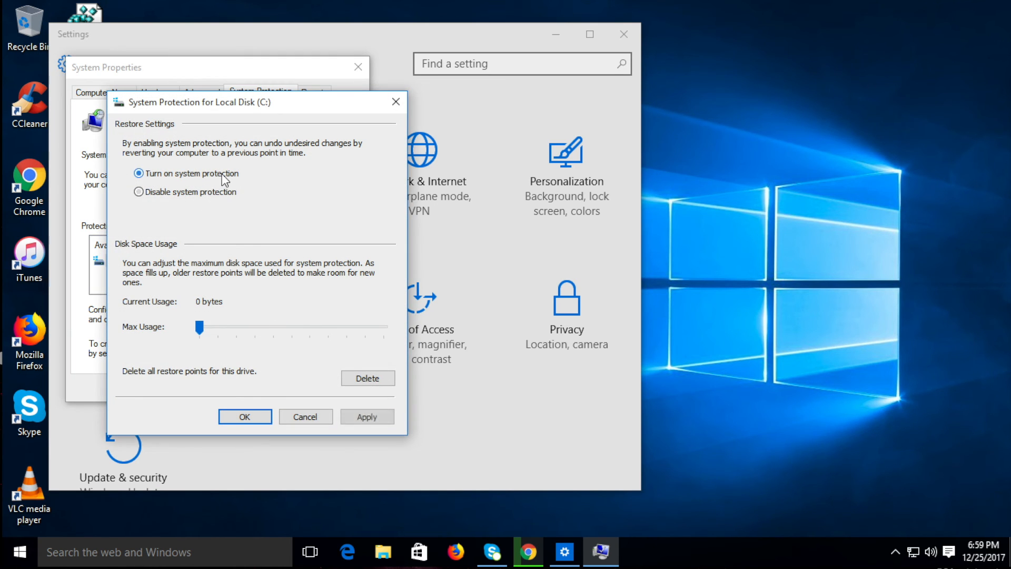
pyautogui.moveTo(201, 329); pyautogui.dragTo(286, 331)
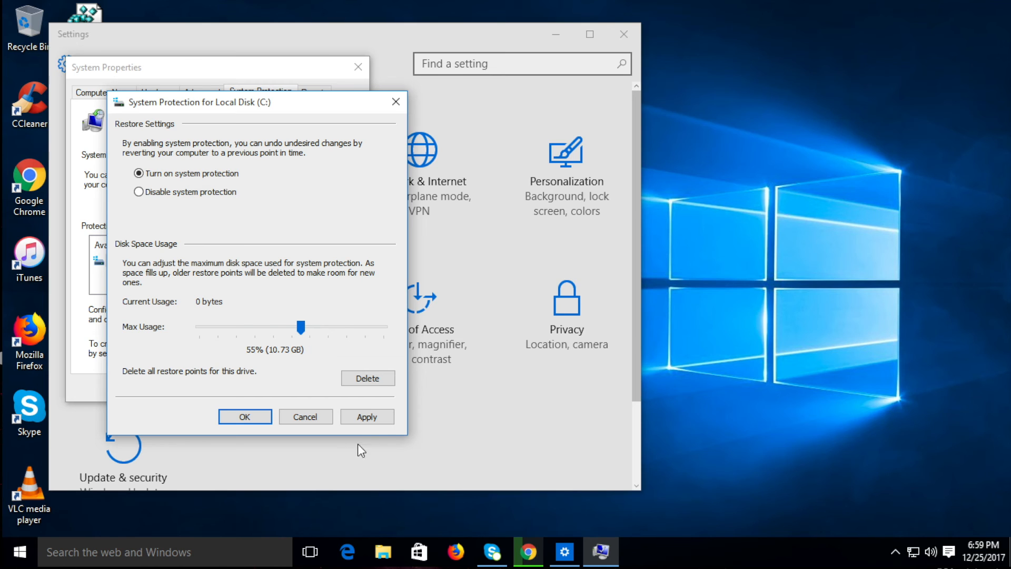
pyautogui.click(367, 417)
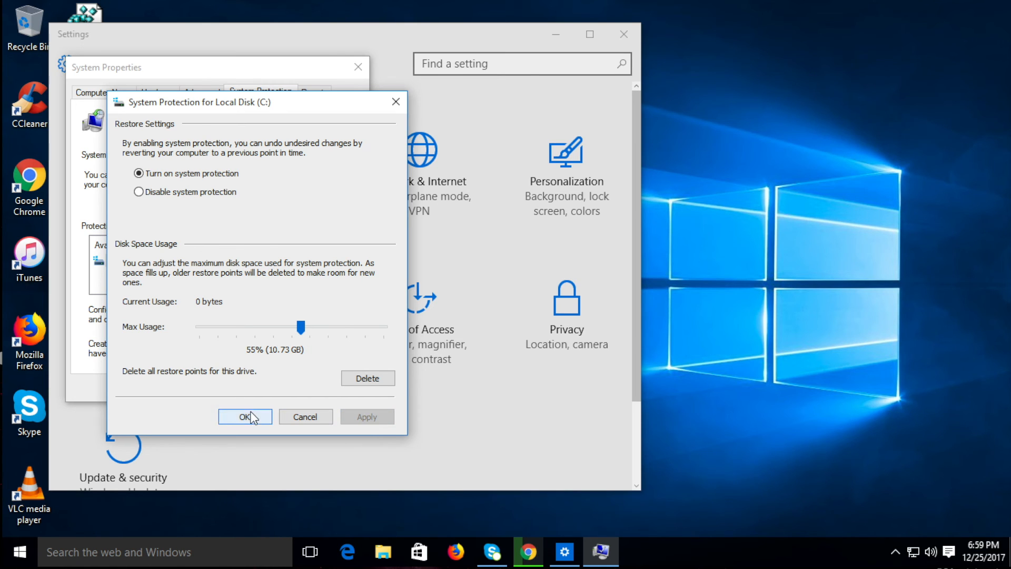
pyautogui.click(247, 417)
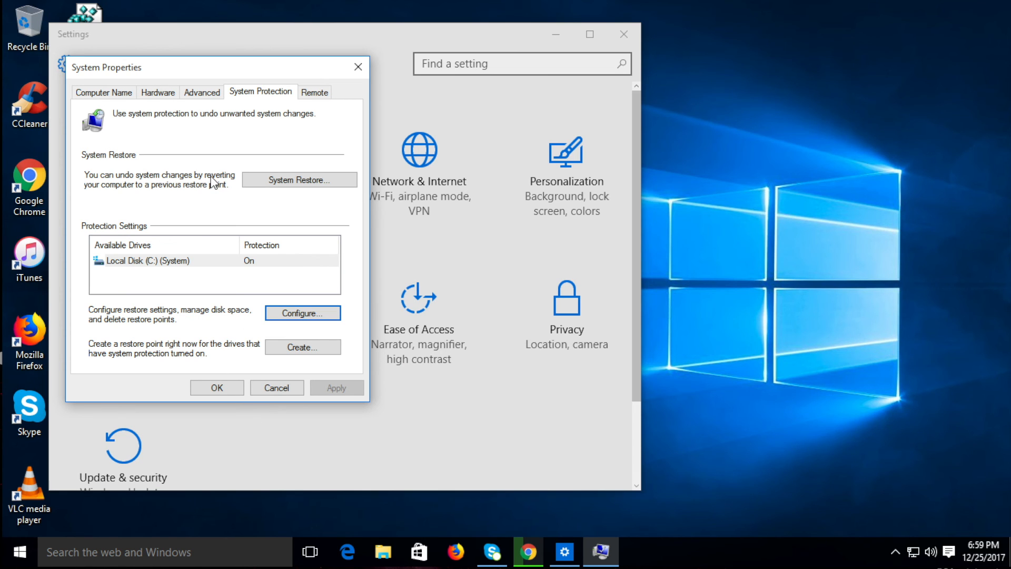
# Create a restore point described as "Failsafe25122017", and close System Properties and Settings
pyautogui.click(292, 348)
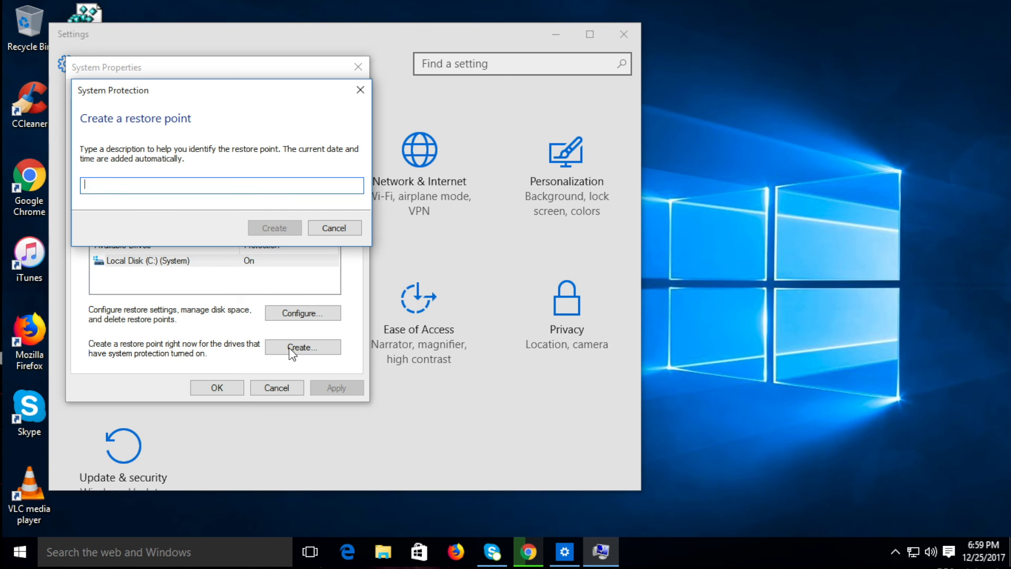
pyautogui.press('super')
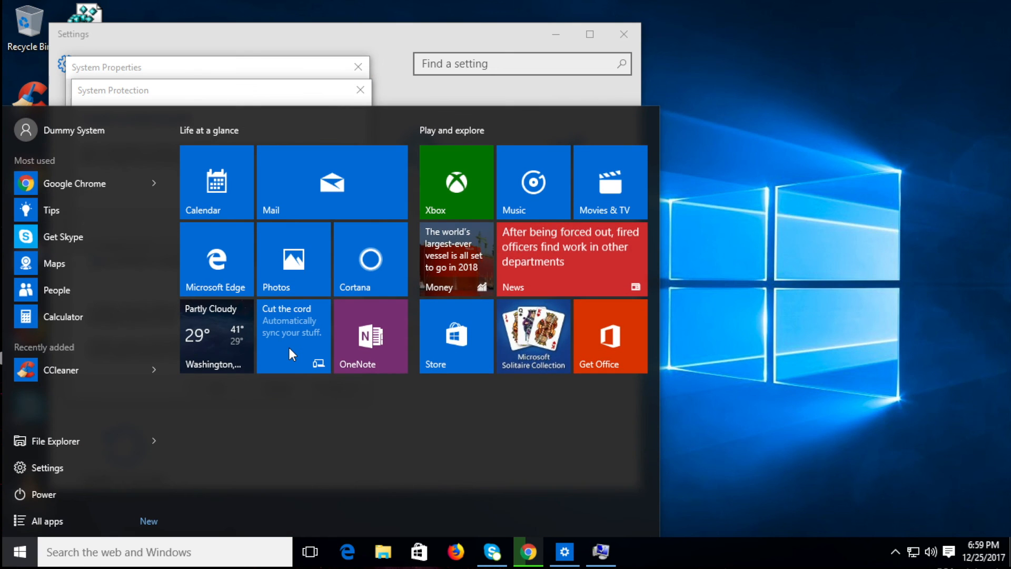
pyautogui.click(226, 83)
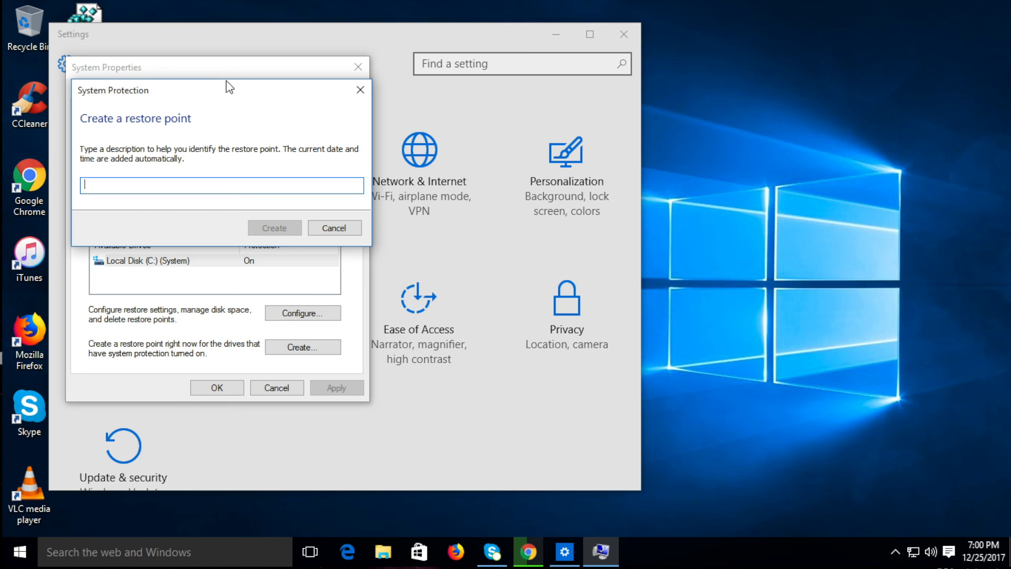
pyautogui.write('Failsafe')
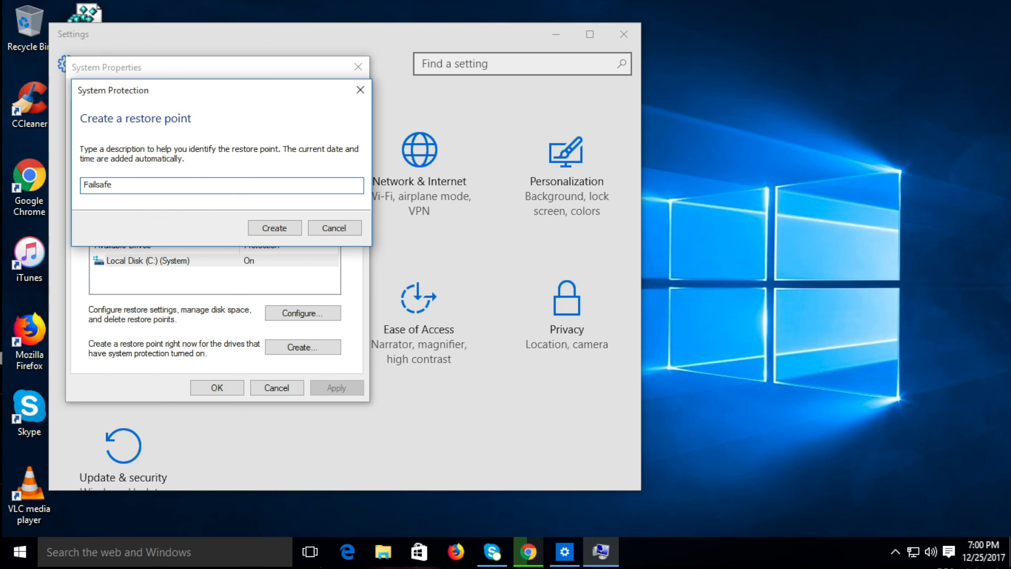
pyautogui.write('25122017')
pyautogui.click(280, 229)
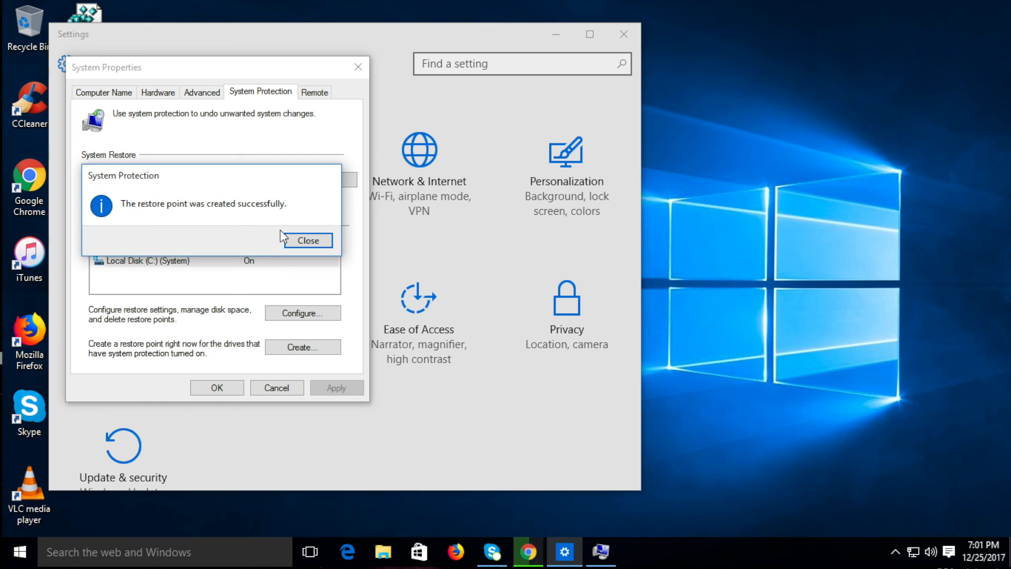
pyautogui.click(318, 238)
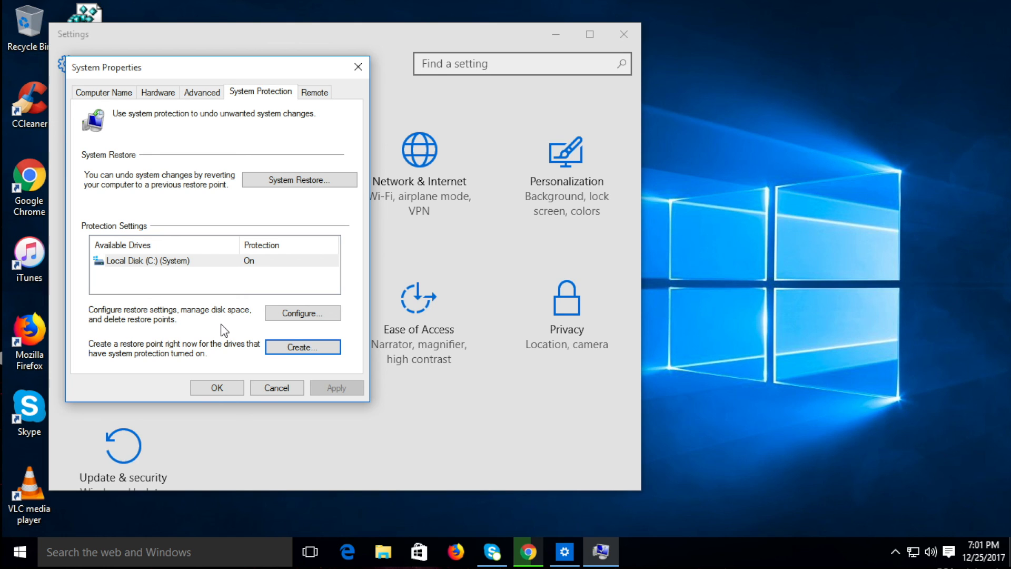
pyautogui.click(237, 386)
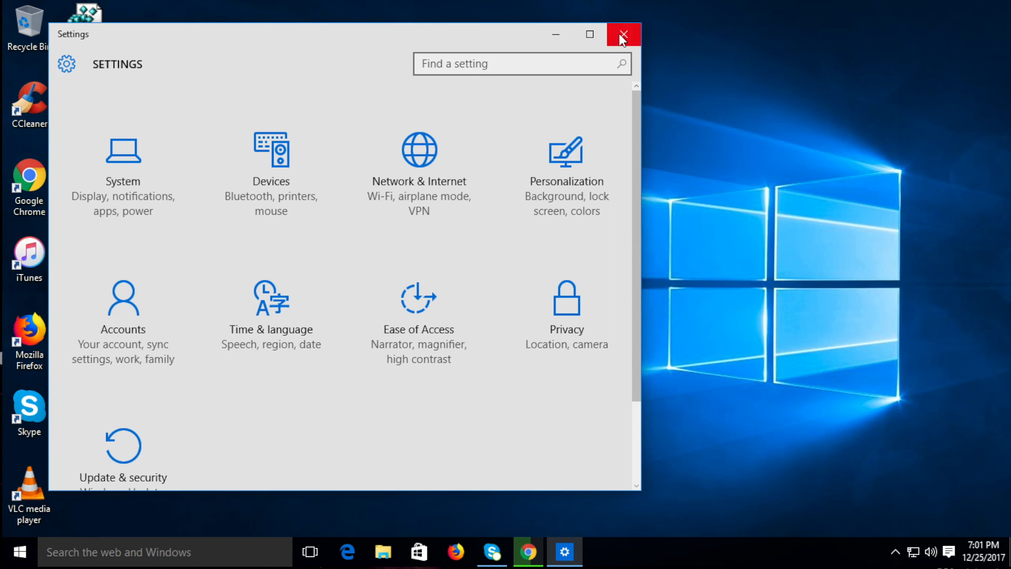
pyautogui.click(624, 36)
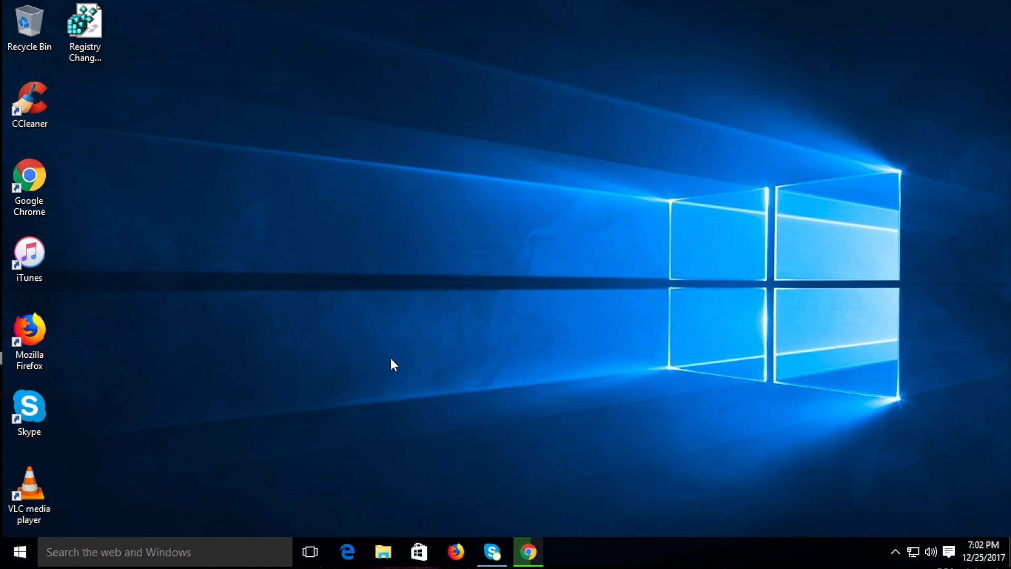
# Switch to Firefox and search the web for "bing desktop"
pyautogui.click(458, 548)
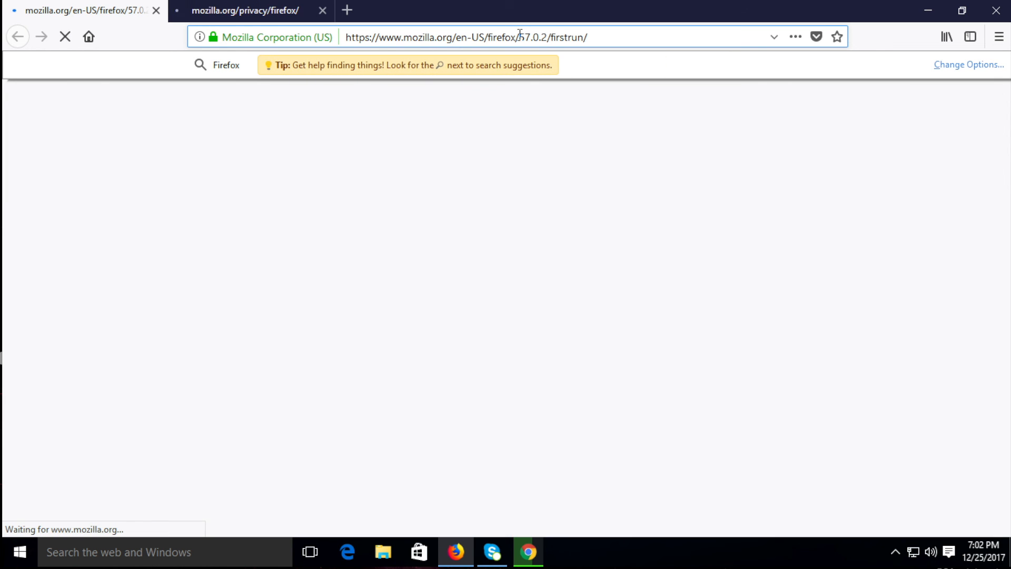
pyautogui.write('bing')
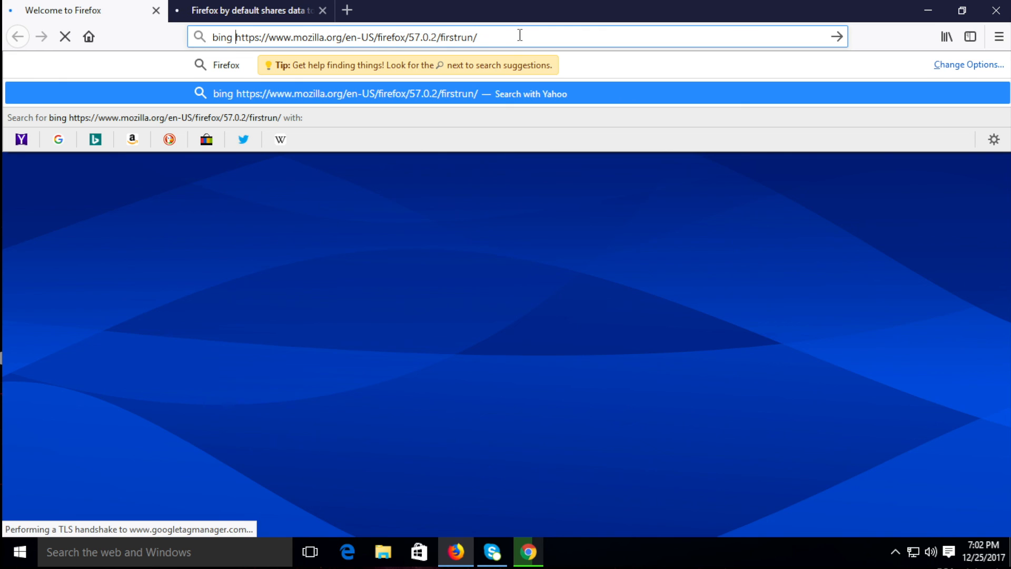
pyautogui.hotkey('ctrl', 'a')
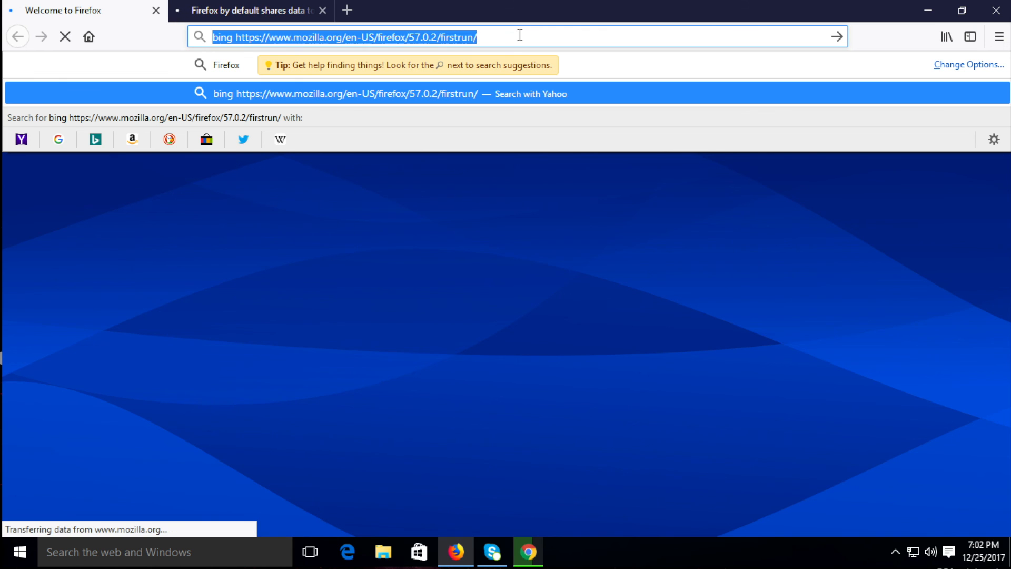
pyautogui.write('bing desktop')
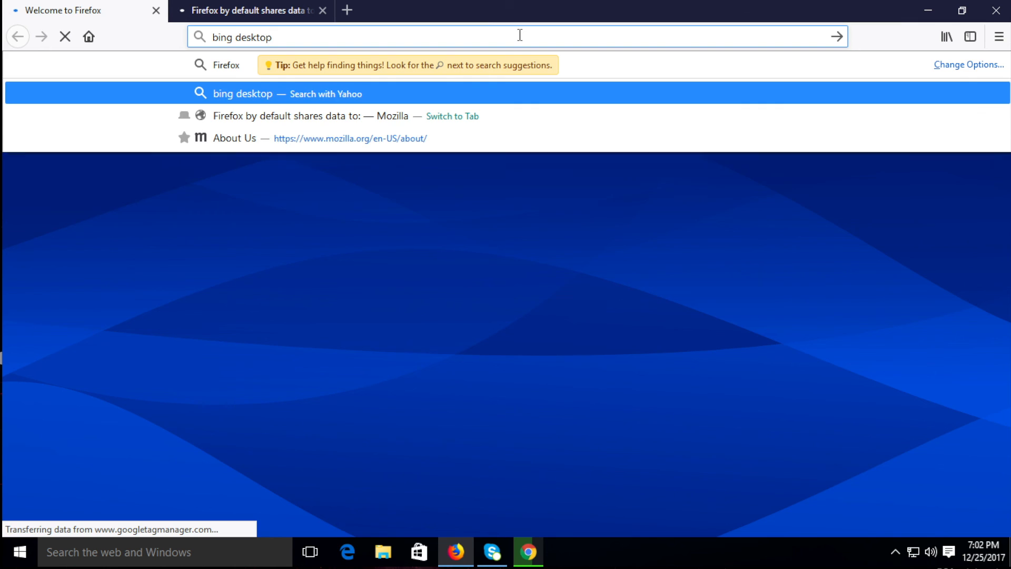
pyautogui.press('Return')
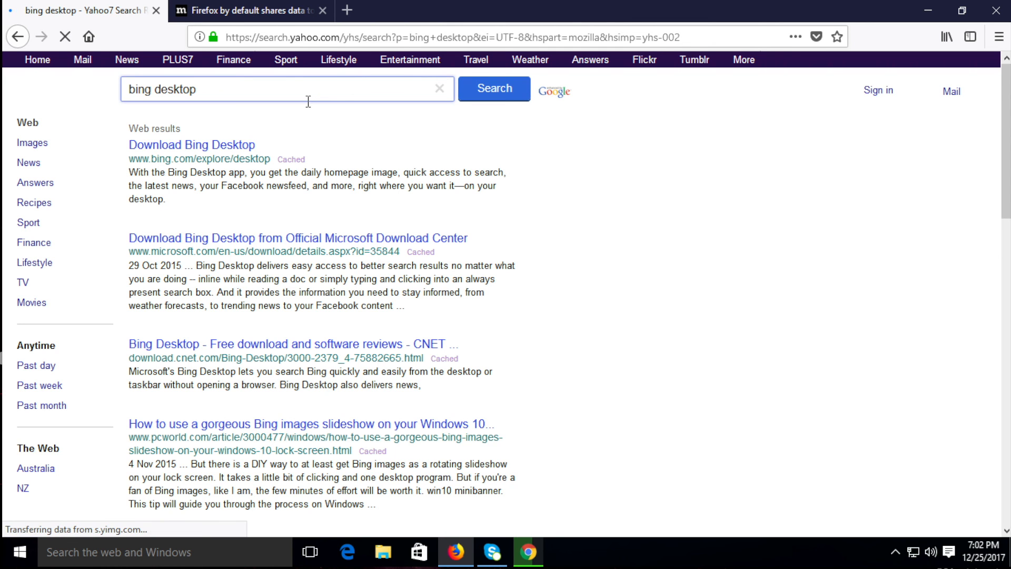
# Open the official Download Bing Desktop result at bing.com and save BingDesktopSetup.exe
pyautogui.click(240, 149)
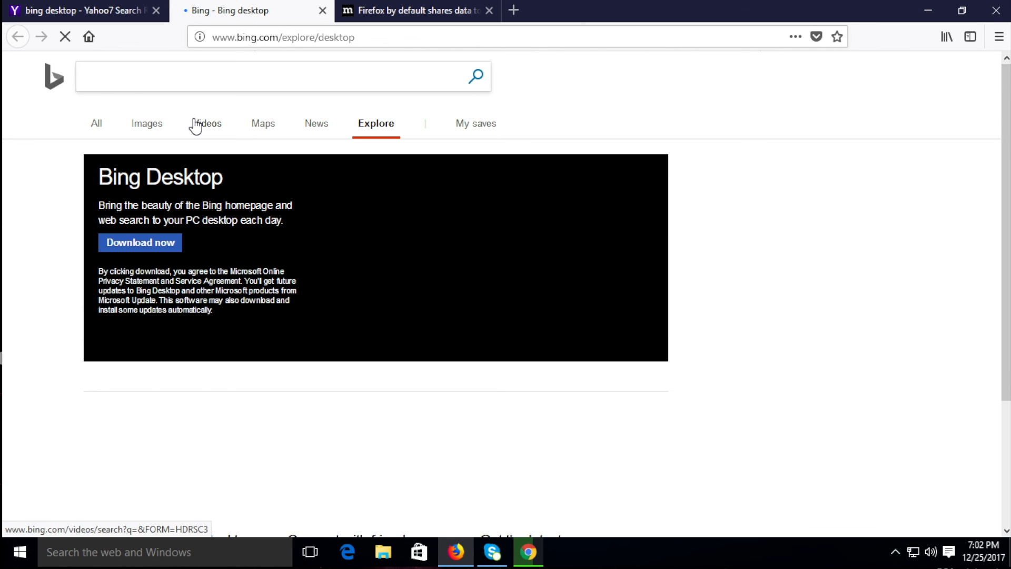
pyautogui.click(141, 243)
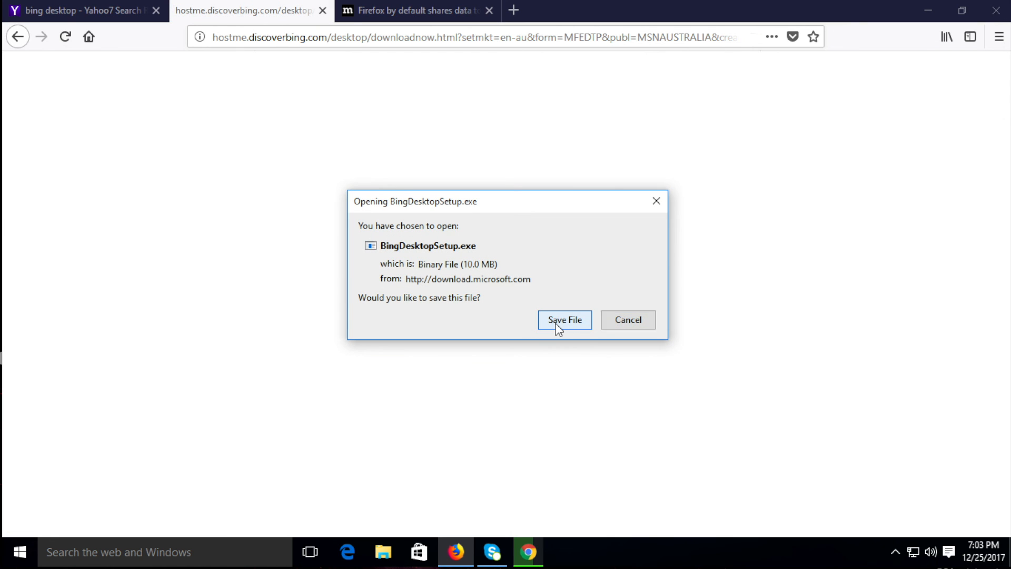
pyautogui.click(558, 322)
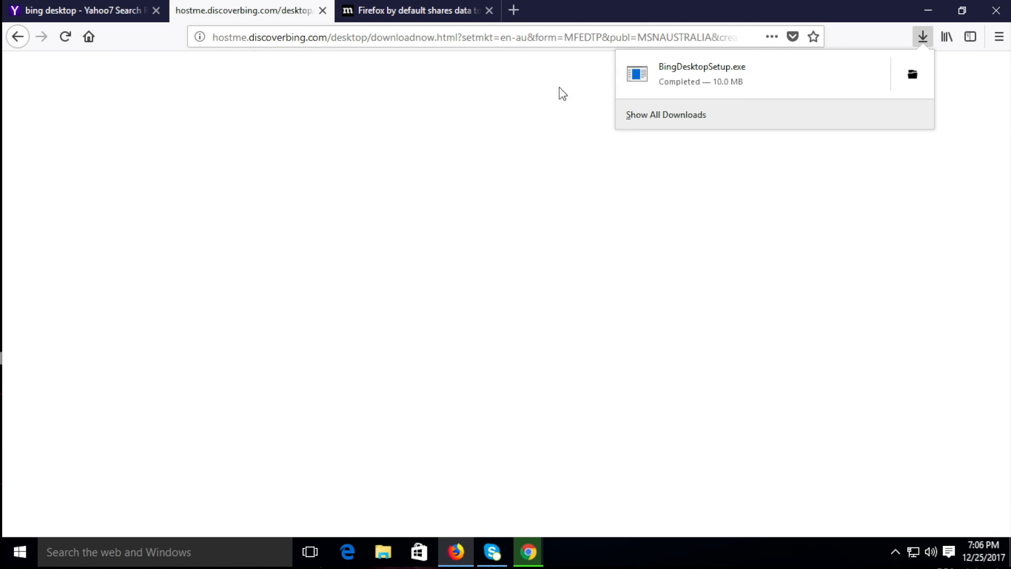
# Run BingDesktopSetup.exe with permission to make changes, and close Firefox with all three of its tabs
pyautogui.click(677, 79)
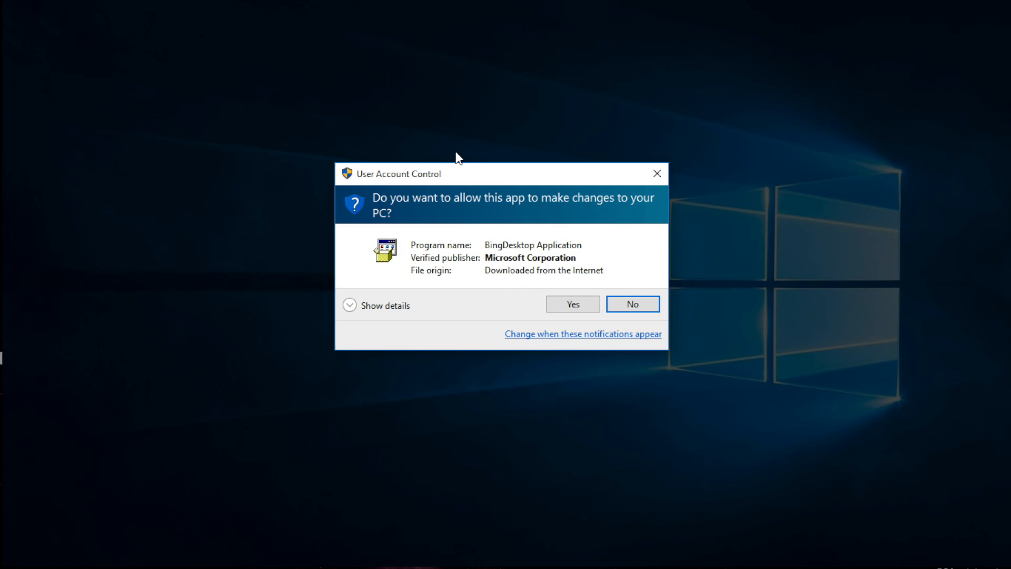
pyautogui.click(559, 307)
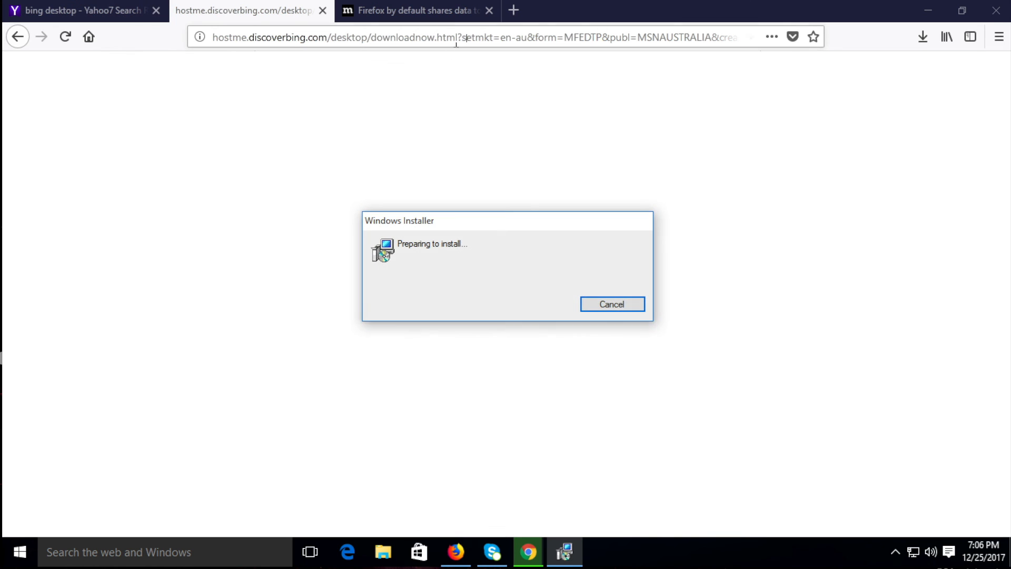
pyautogui.click(994, 11)
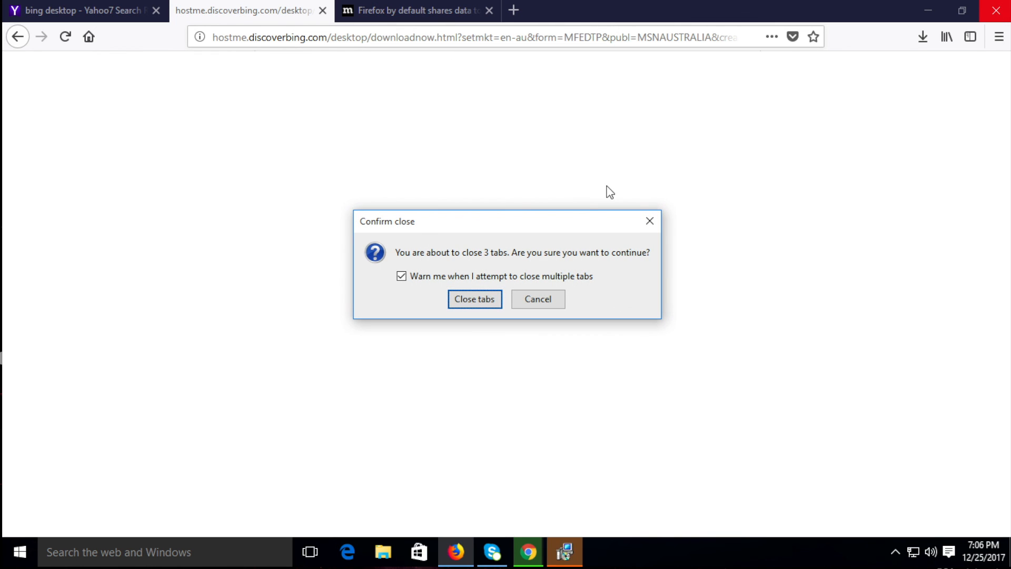
pyautogui.click(494, 299)
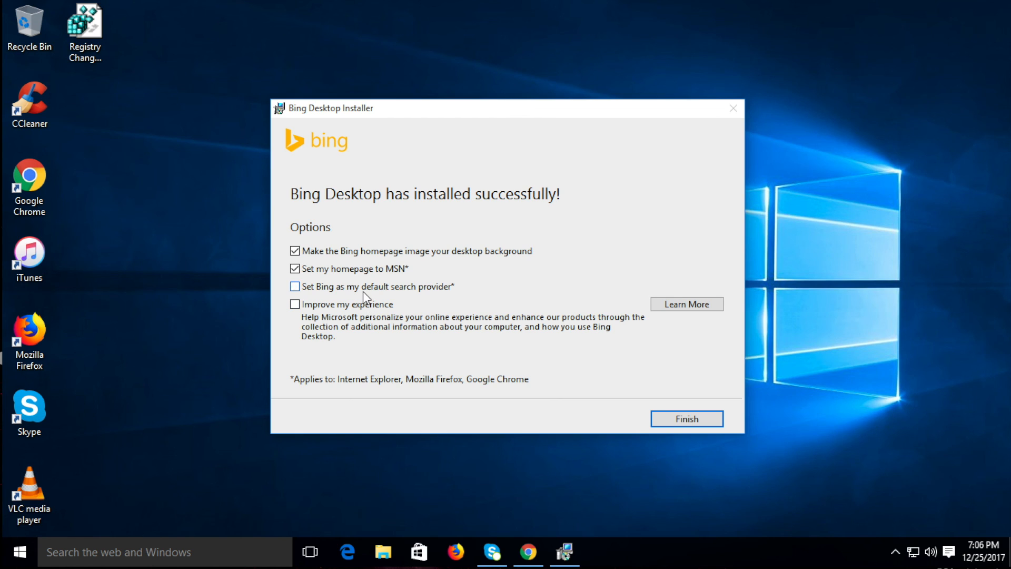
# Finish the Bing Desktop installation with the MSN homepage option turned off, and decline the Bing Search toolbar on the taskbar
pyautogui.click(353, 271)
pyautogui.click(664, 416)
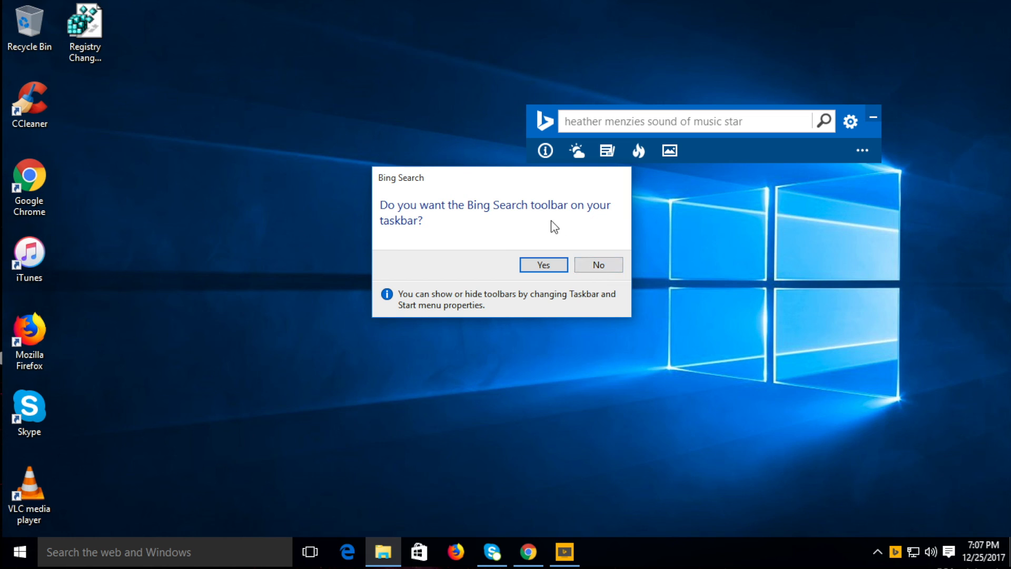
pyautogui.click(591, 261)
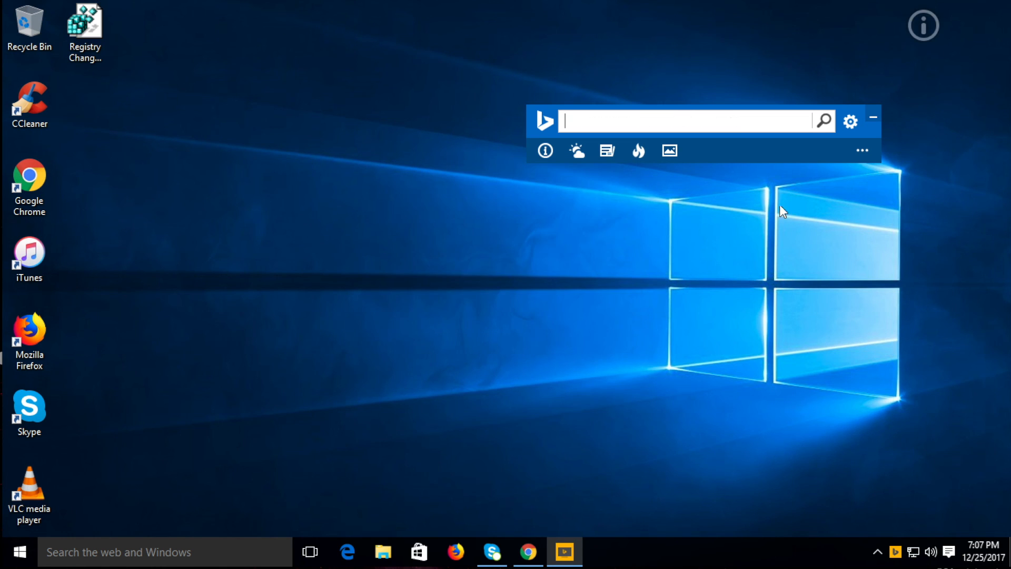
# Dock the Bing Desktop search bar at the upper edge of the screen so it hides automatically
pyautogui.moveTo(847, 107); pyautogui.dragTo(627, 8)
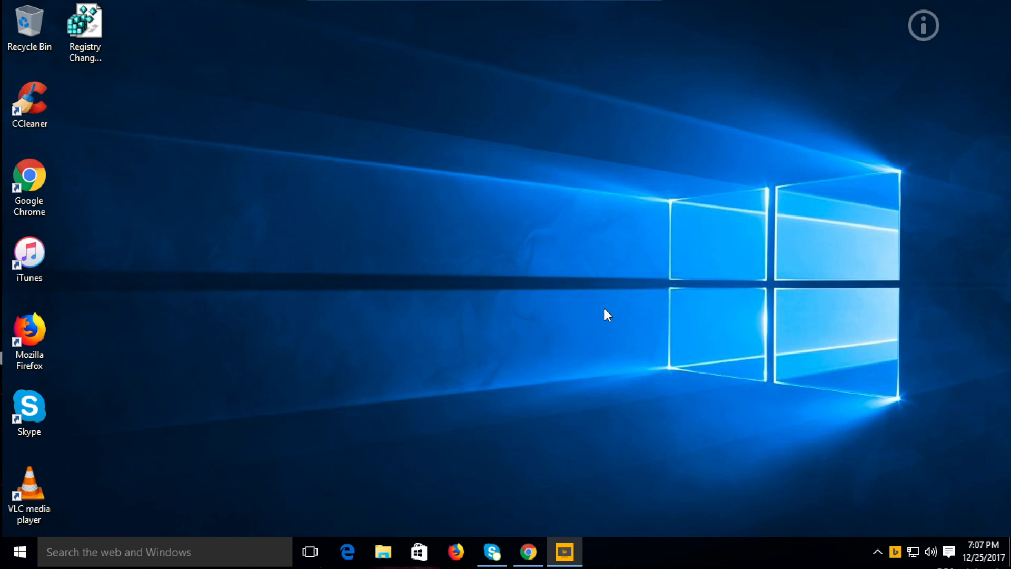
pyautogui.moveTo(597, 2)
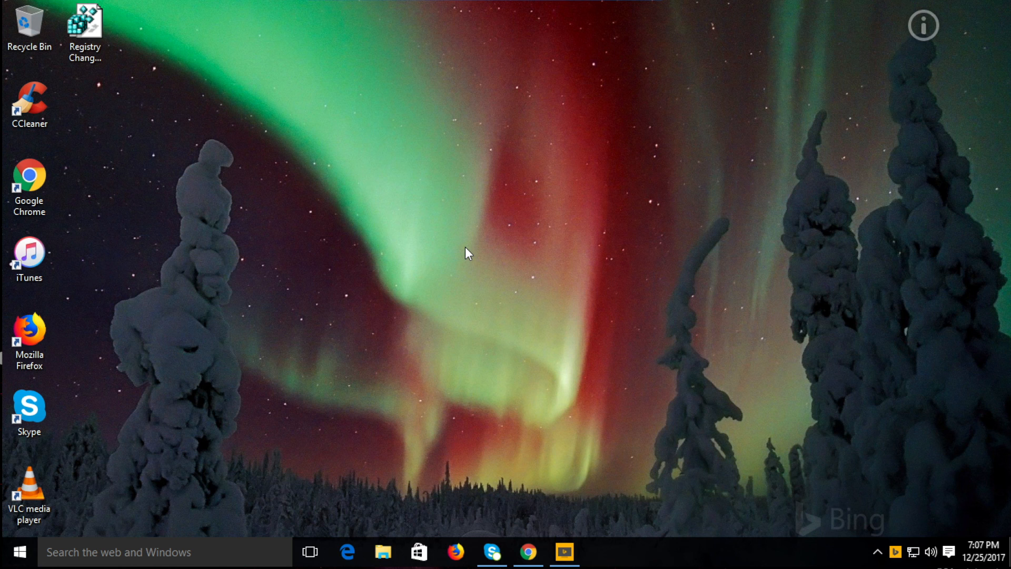
# Set the Bing image "View of Buachaille Etive Mor" as the desktop wallpaper, and return to the desktop
pyautogui.moveTo(550, 3)
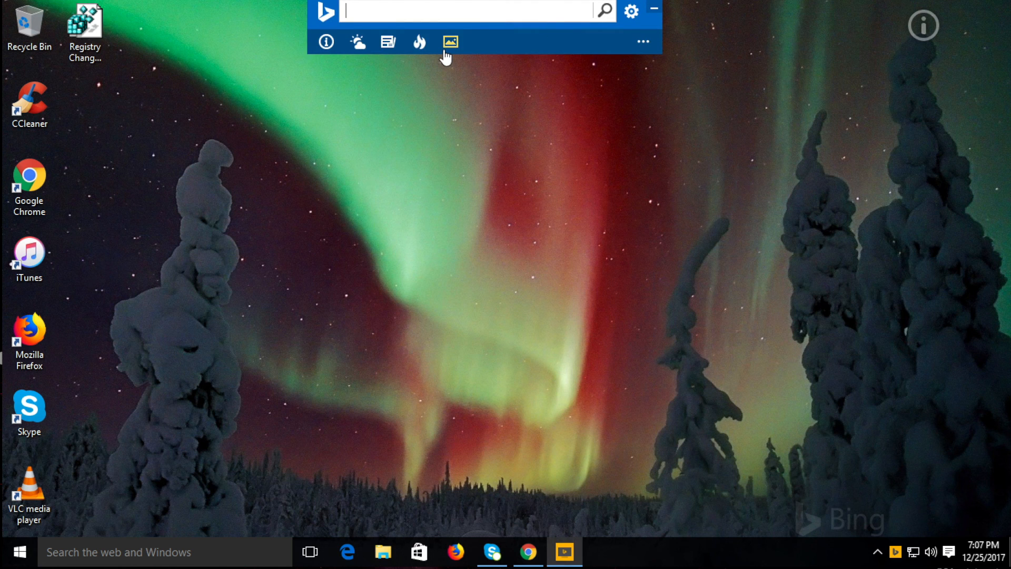
pyautogui.click(332, 43)
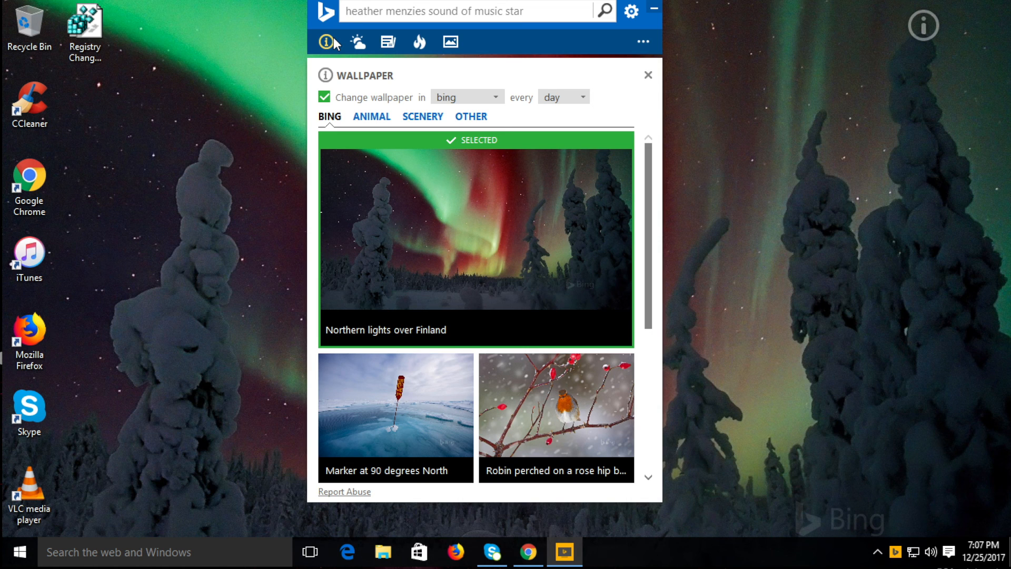
pyautogui.scroll(-1, 435, 337)
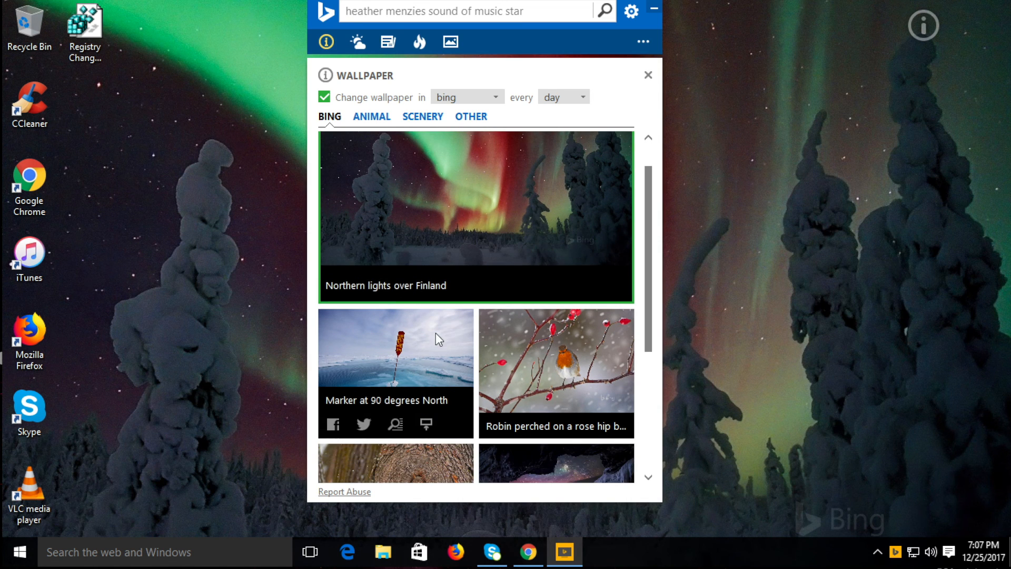
pyautogui.scroll(-3, 437, 341)
pyautogui.moveTo(515, 293)
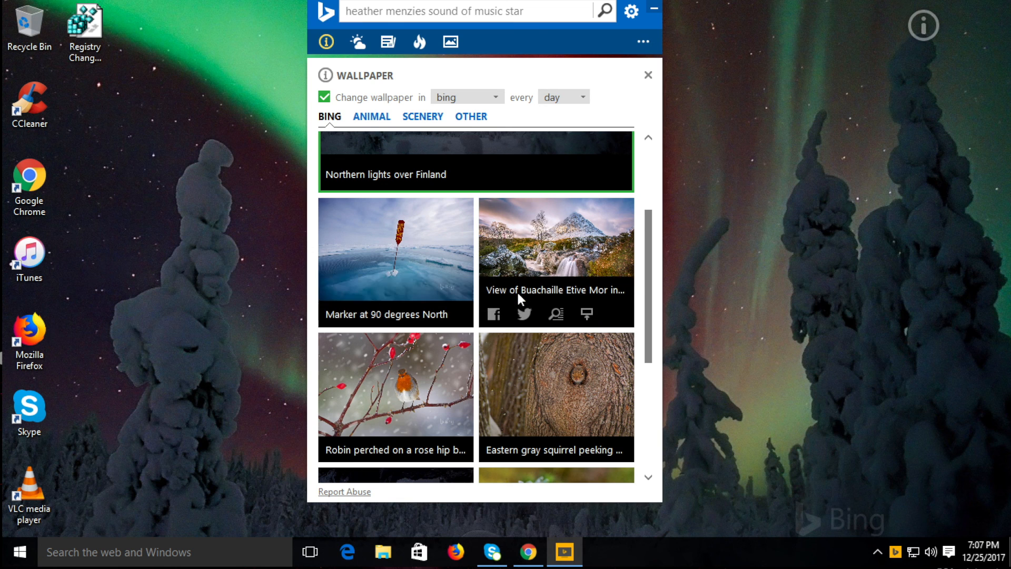
pyautogui.click(536, 259)
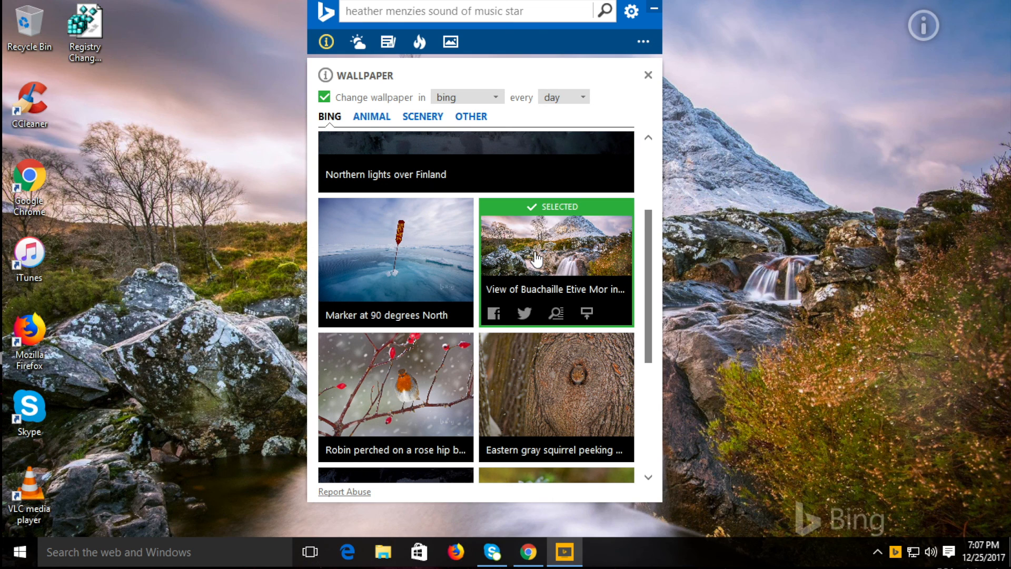
pyautogui.click(759, 227)
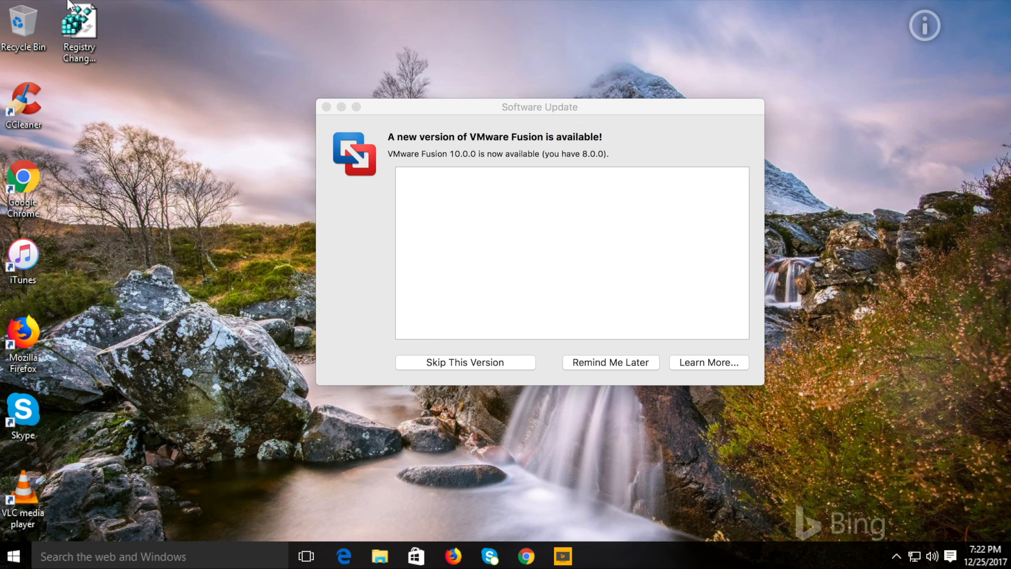
# Postpone the VMware Fusion 10.0.0 update with a reminder
pyautogui.click(614, 363)
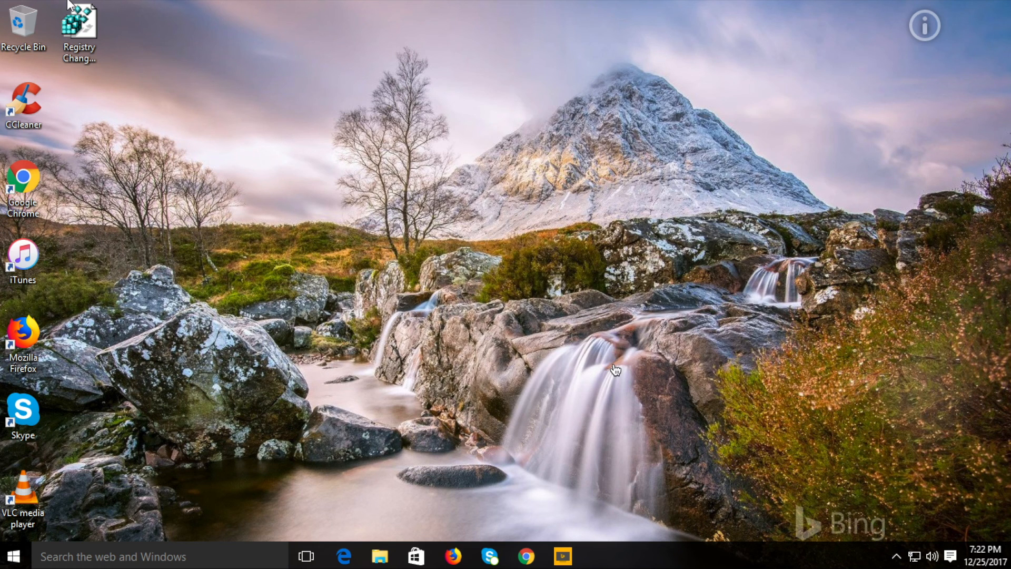